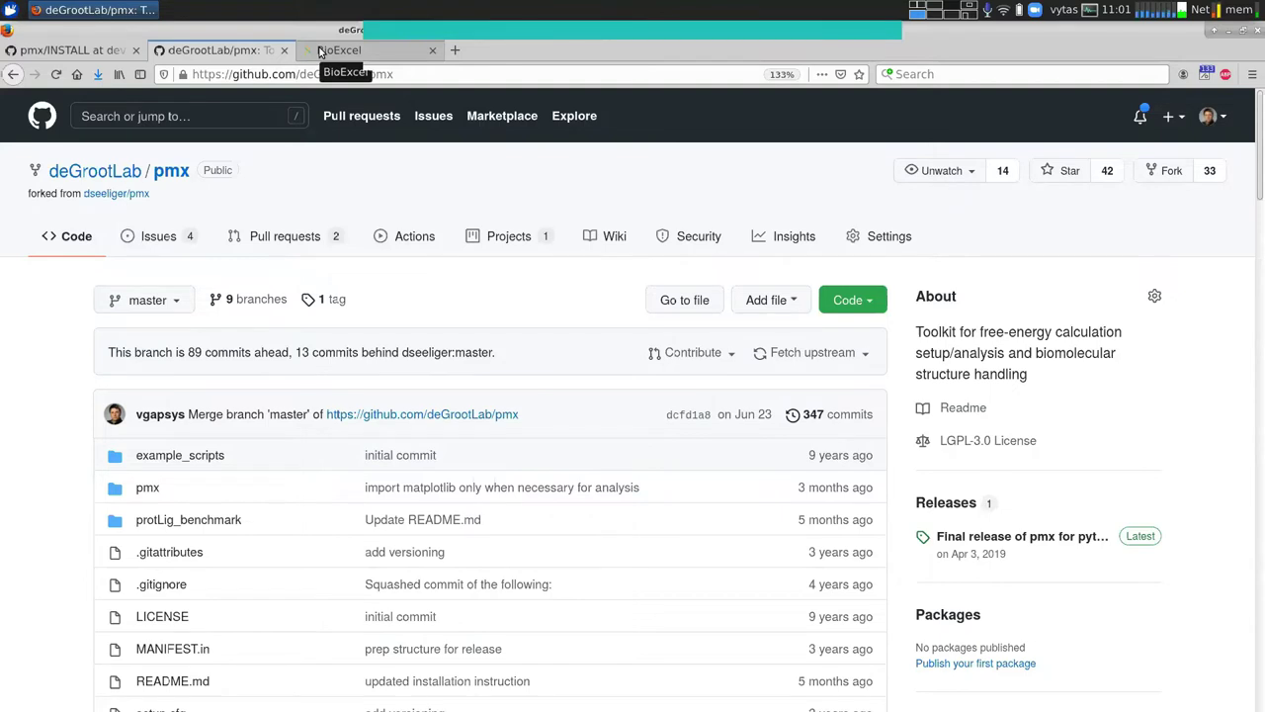
Look through the category list on the BioExcel forum, including the pmx category, and return to its beginning
{"action": "left_click", "coordinate": [319, 51]}
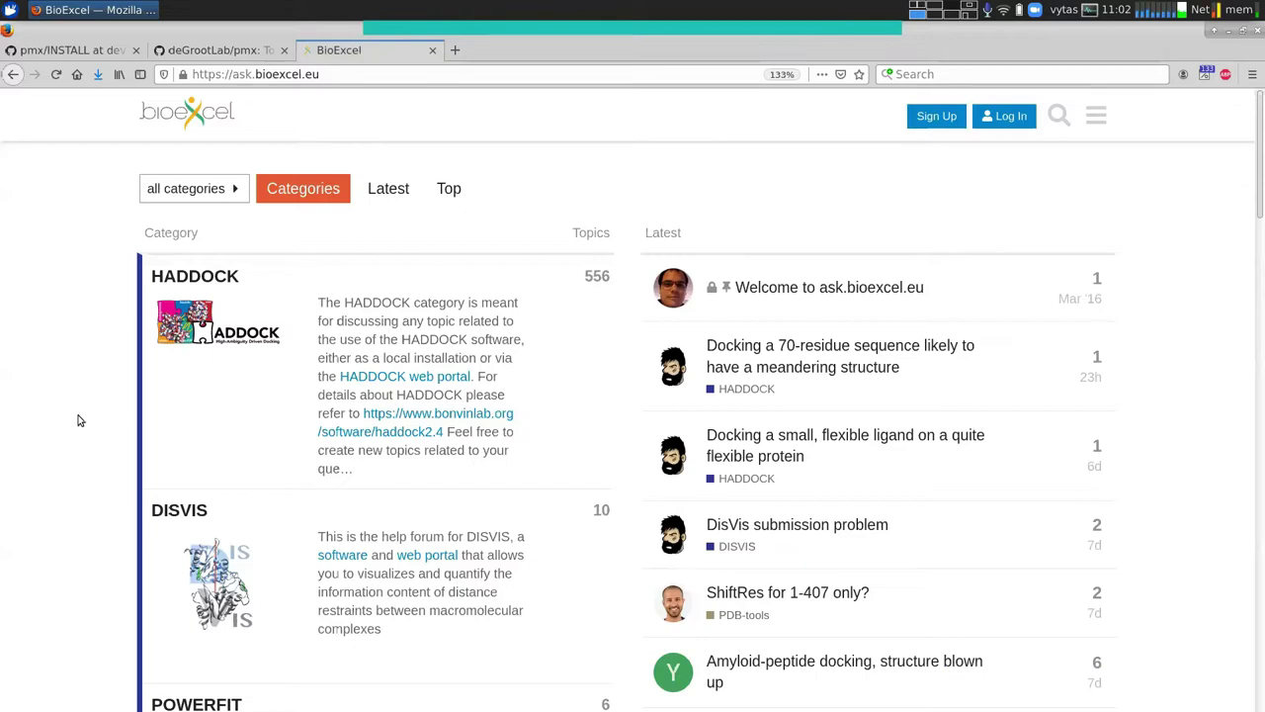
{"action": "scroll", "coordinate": [79, 419], "scroll_direction": "down", "scroll_amount": 2}
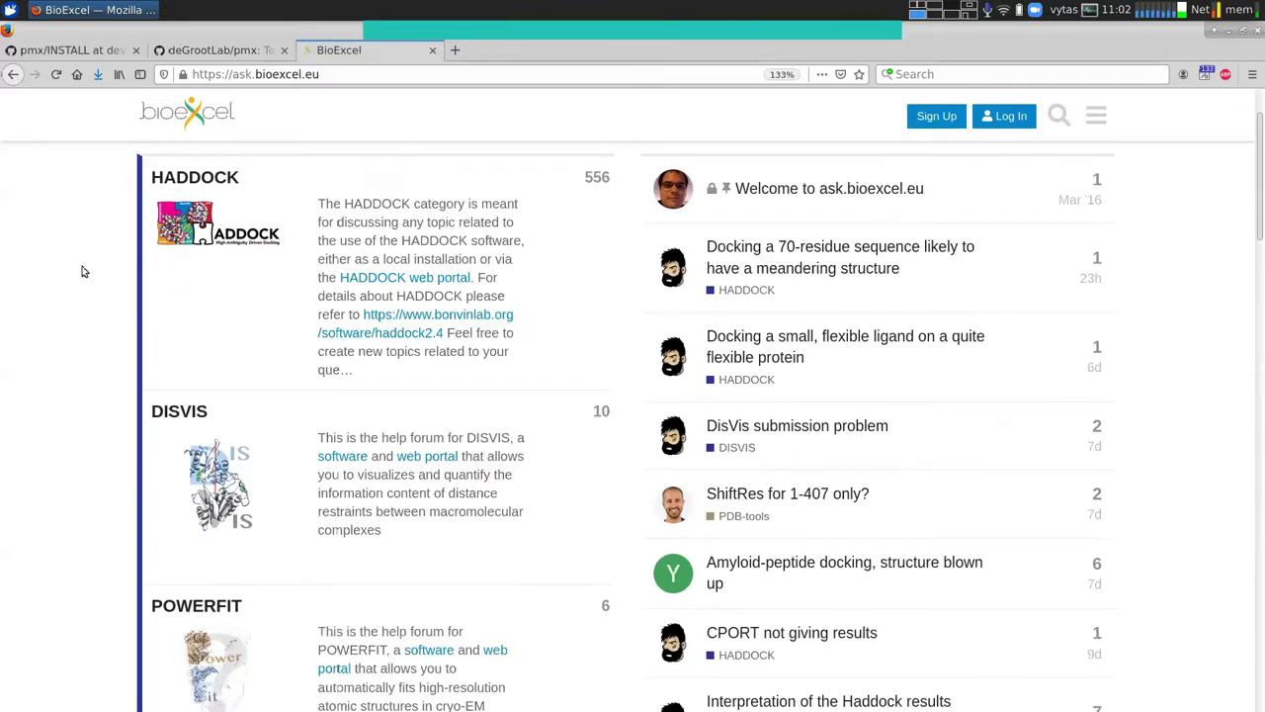
{"action": "scroll", "coordinate": [83, 271], "scroll_direction": "down", "scroll_amount": 1}
{"action": "scroll", "coordinate": [83, 271], "scroll_direction": "down", "scroll_amount": 10}
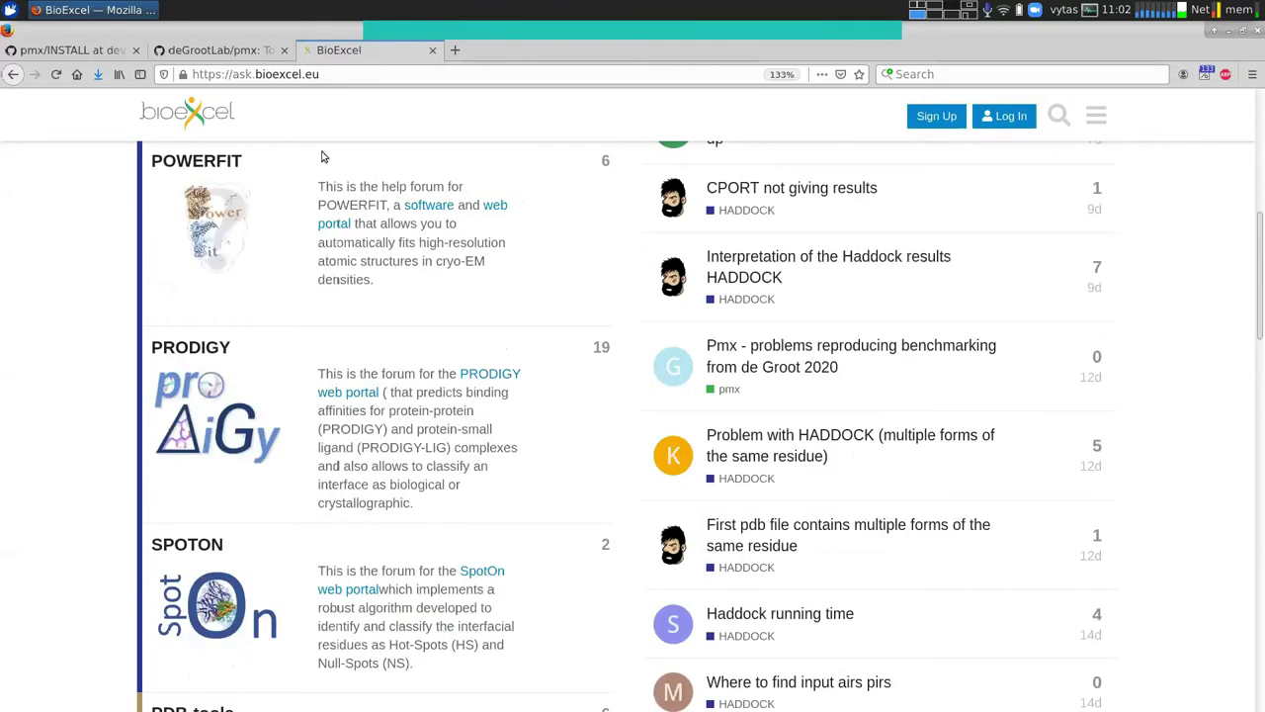
{"action": "scroll", "coordinate": [90, 356], "scroll_direction": "down", "scroll_amount": 1}
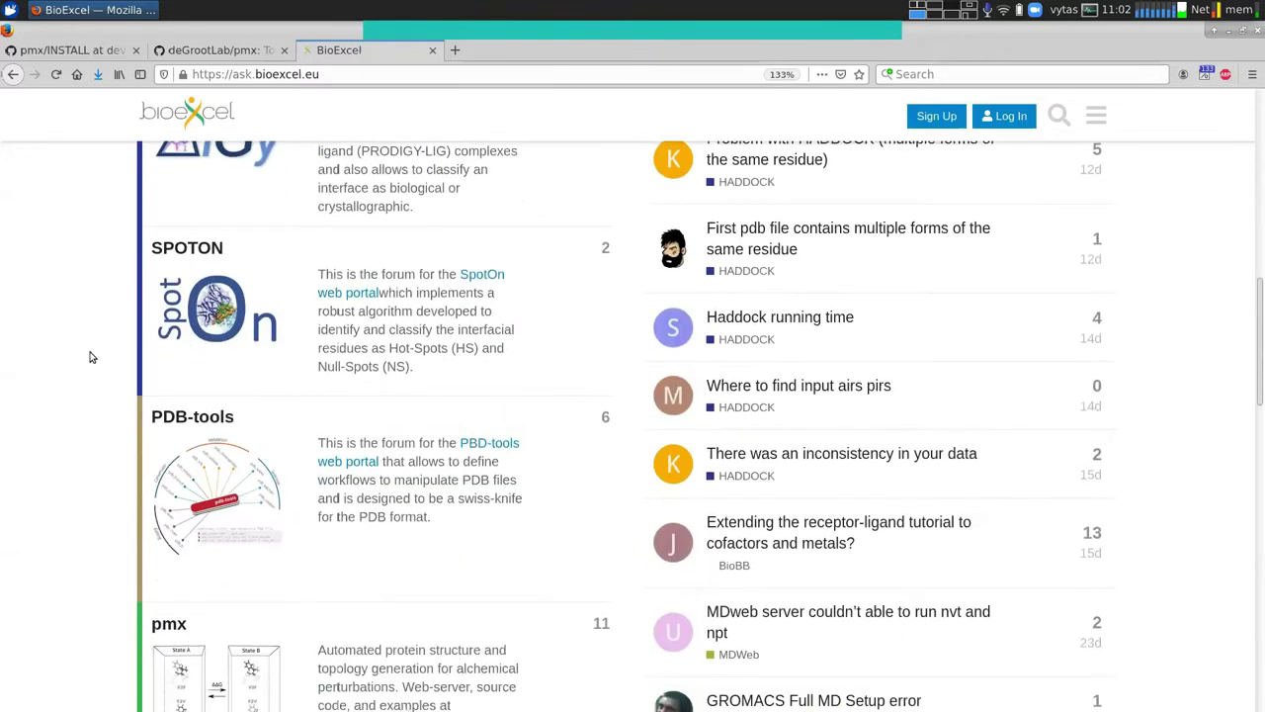
{"action": "scroll", "coordinate": [35, 477], "scroll_direction": "down", "scroll_amount": 9}
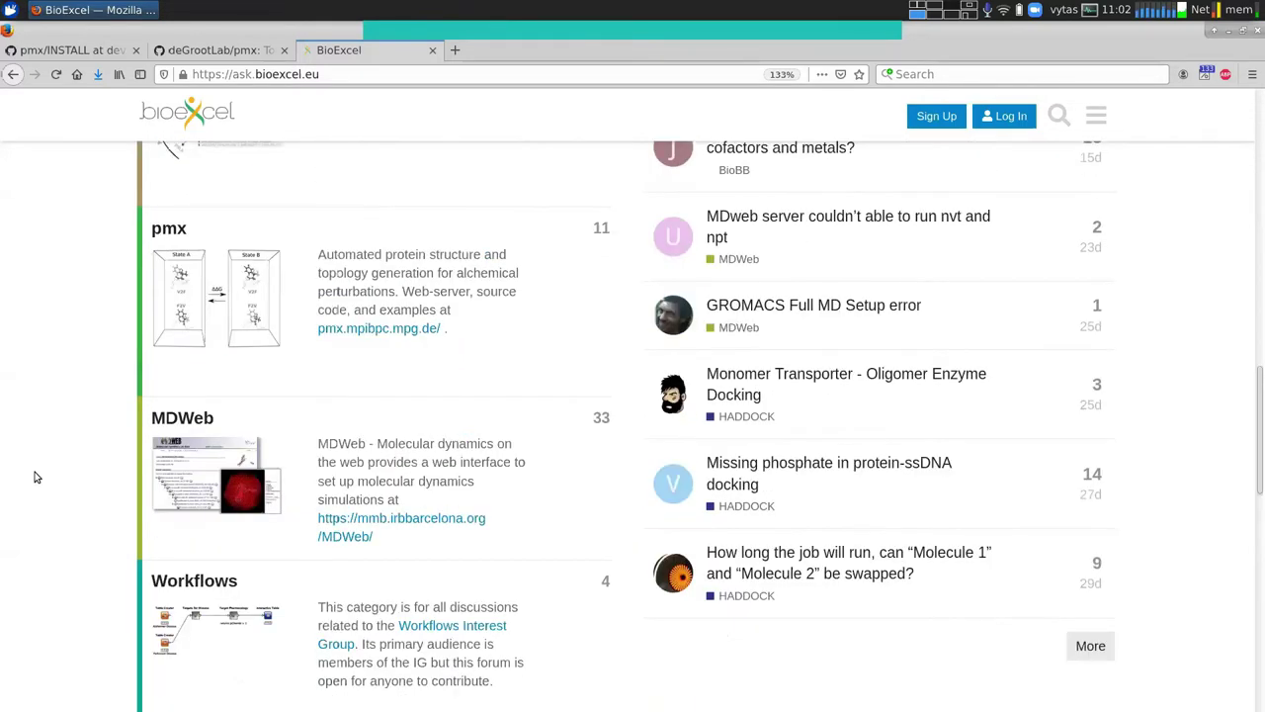
{"action": "scroll", "coordinate": [34, 478], "scroll_direction": "up", "scroll_amount": 3}
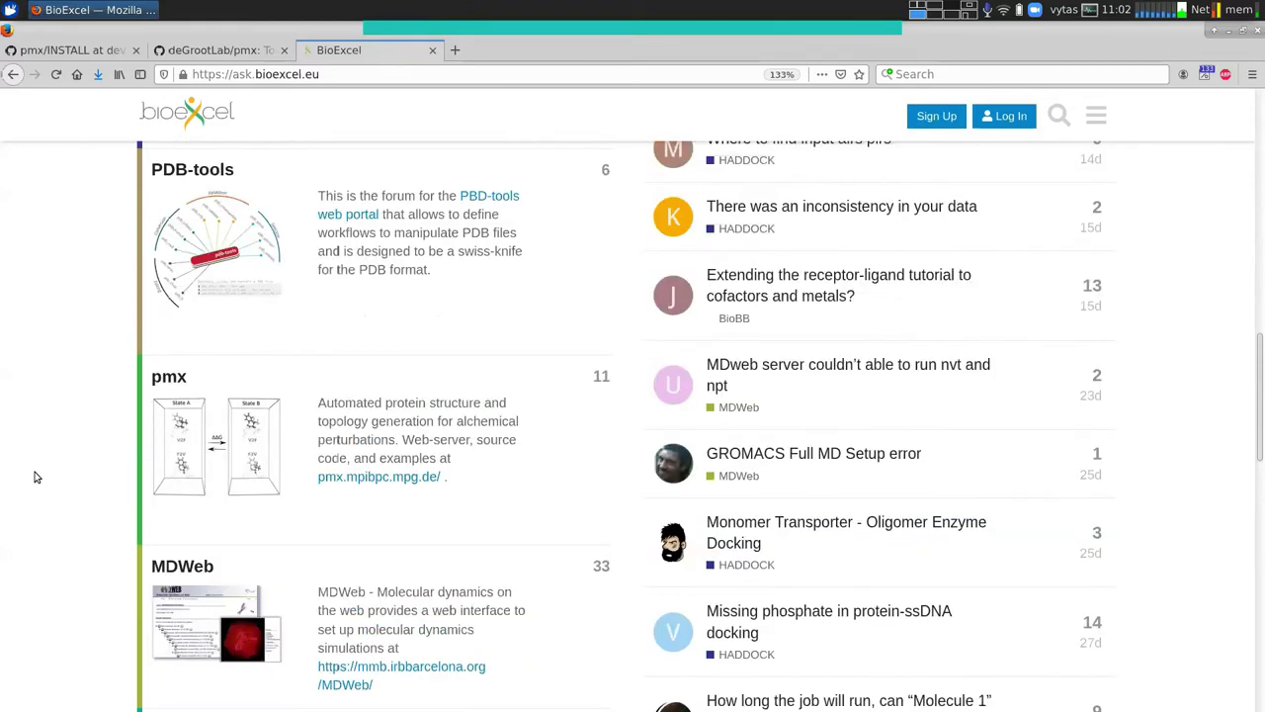
{"action": "scroll", "coordinate": [35, 477], "scroll_direction": "down", "scroll_amount": 10}
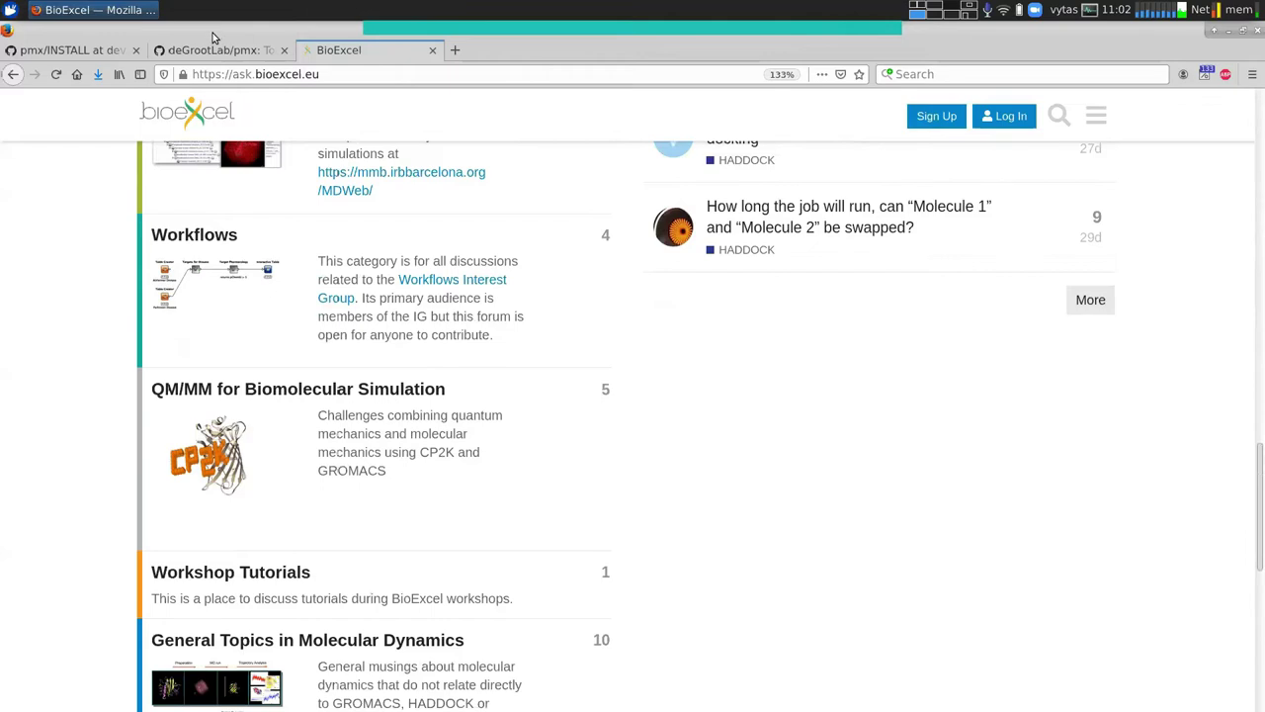
{"action": "key", "text": "Page_Up"}
{"action": "key", "text": "Home"}
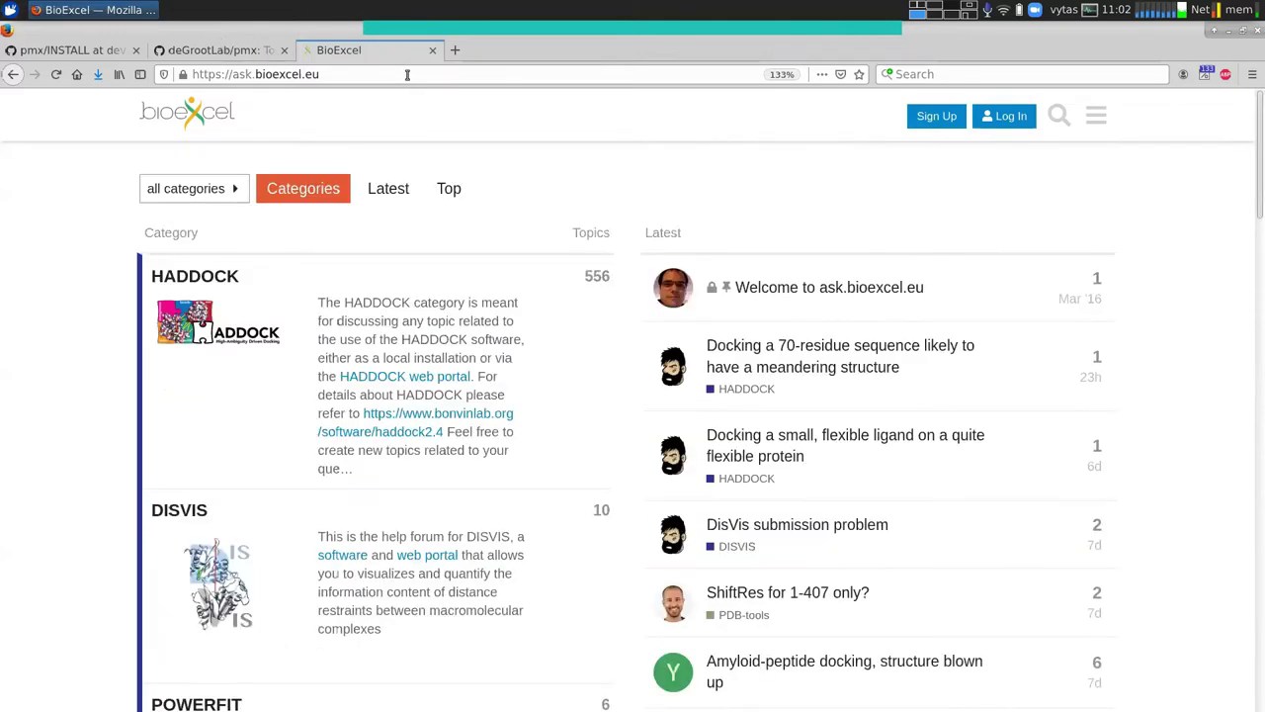
Return to the deGrootLab/pmx repository page on GitHub and bring its branch selector and file list into view
{"action": "key", "text": "ctrl+Page_Up"}
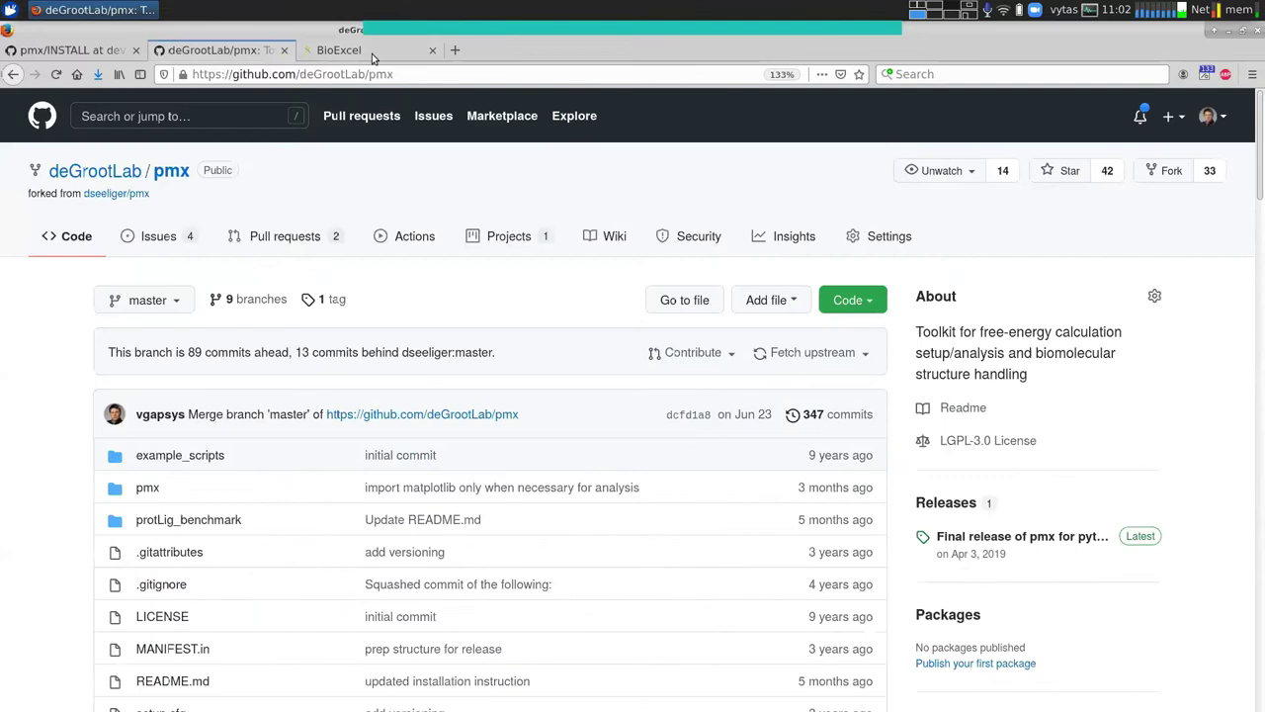
{"action": "left_click", "coordinate": [280, 75]}
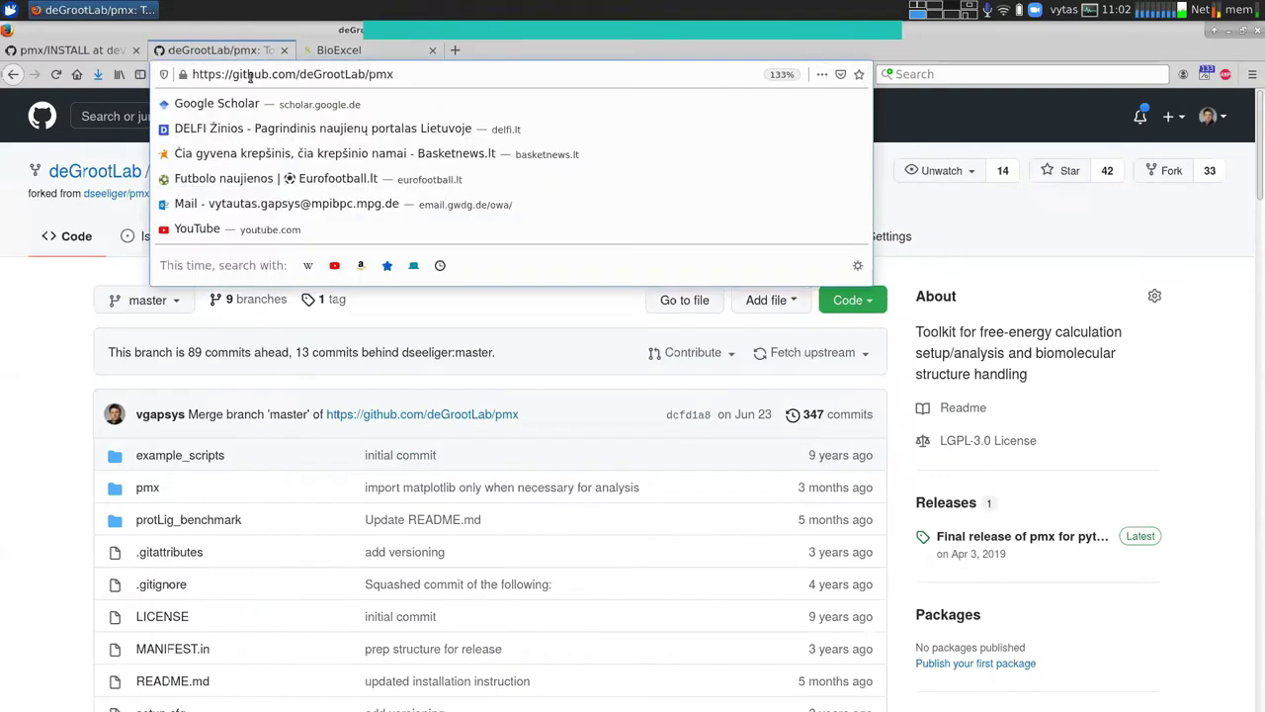
{"action": "key", "text": "Escape"}
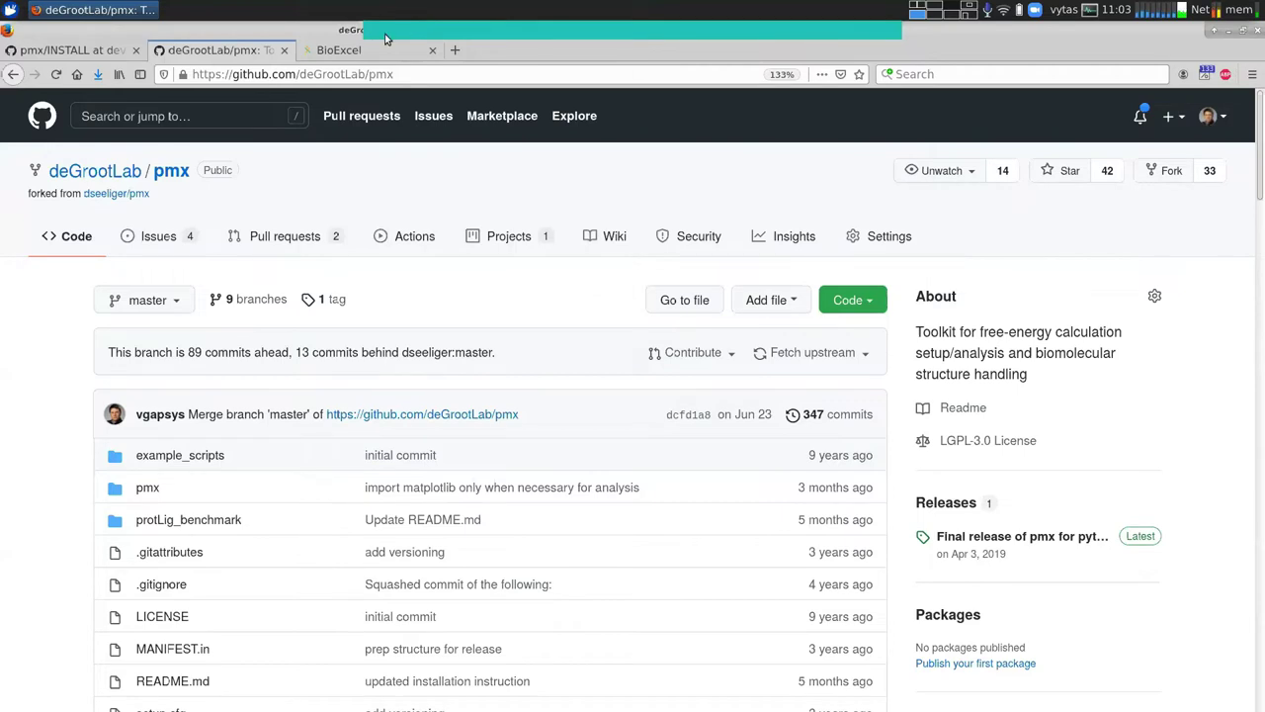
{"action": "scroll", "coordinate": [52, 329], "scroll_direction": "down", "scroll_amount": 1}
{"action": "right_click", "coordinate": [53, 329]}
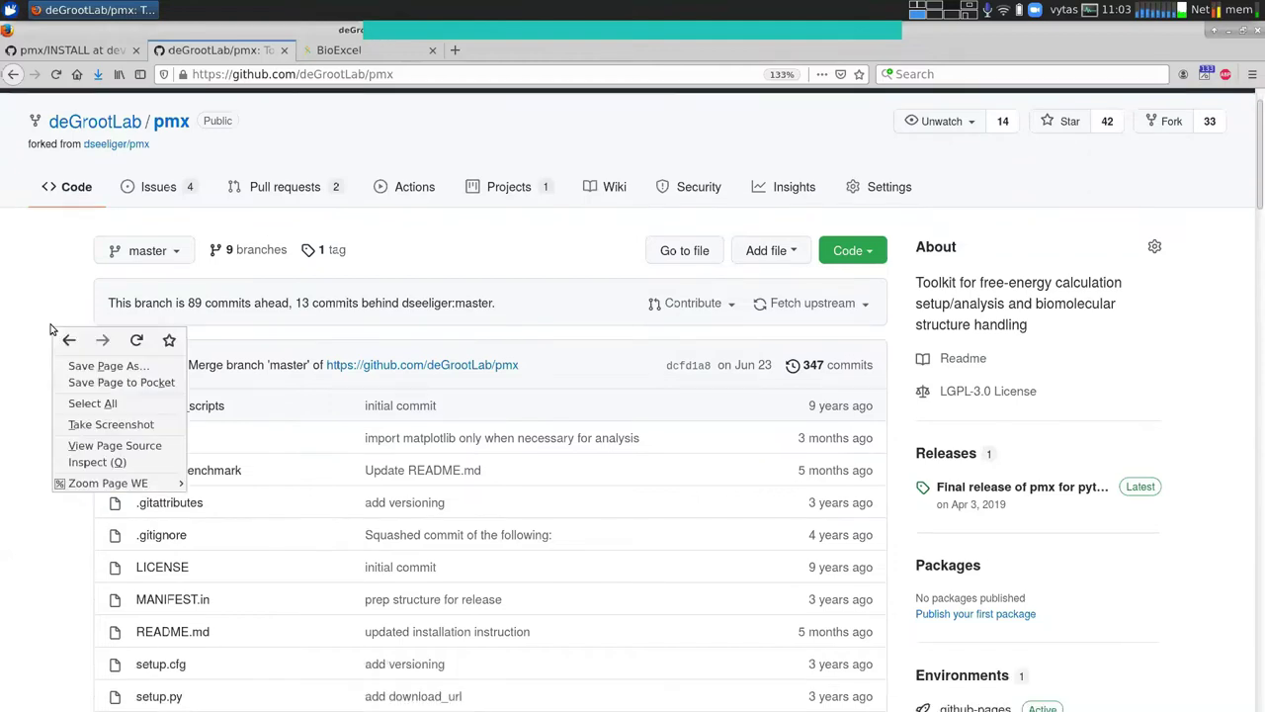
{"action": "left_click", "coordinate": [47, 310]}
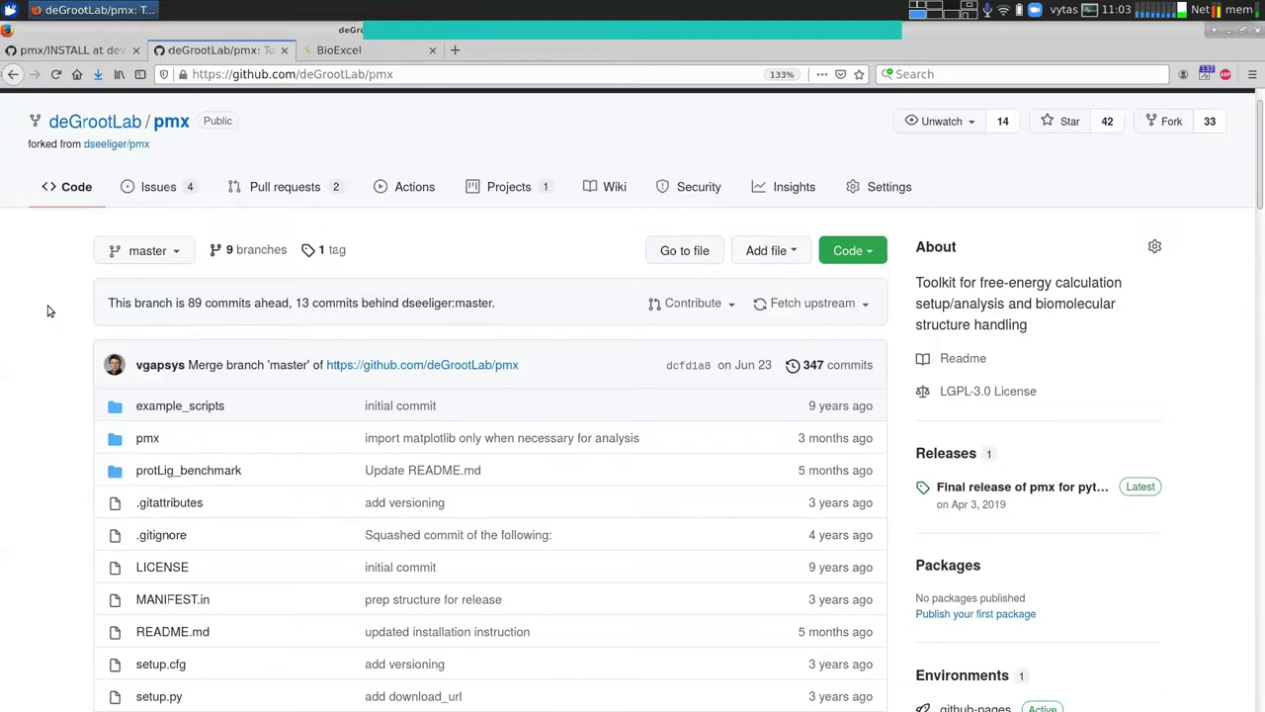
Switch the pmx repository from the master branch to the develop branch
{"action": "left_click", "coordinate": [173, 251]}
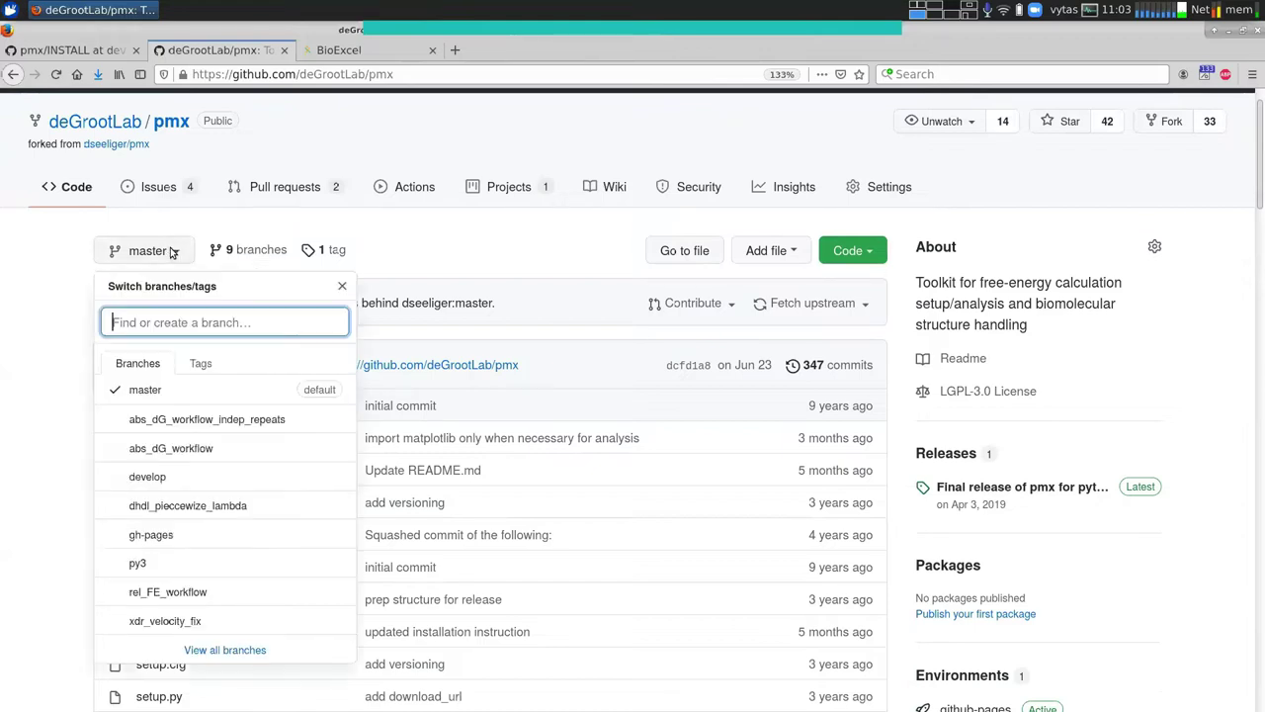
{"action": "left_click", "coordinate": [173, 251]}
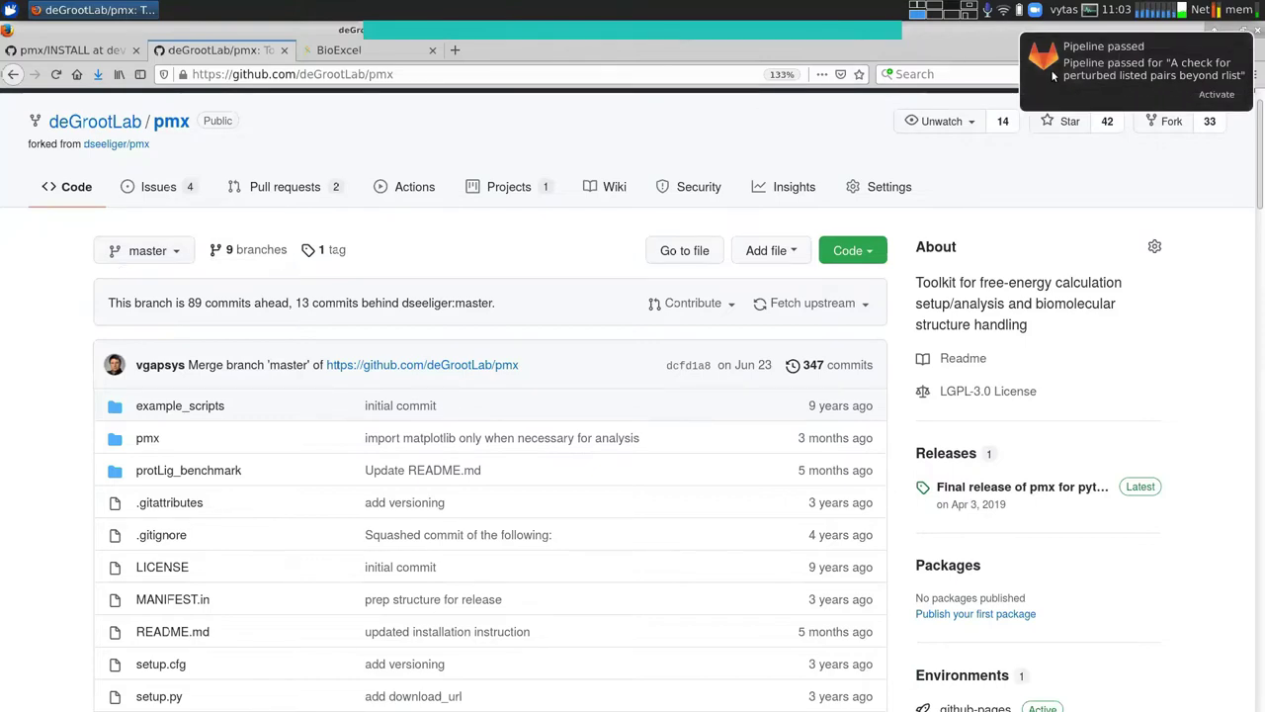
{"action": "left_click", "coordinate": [181, 257]}
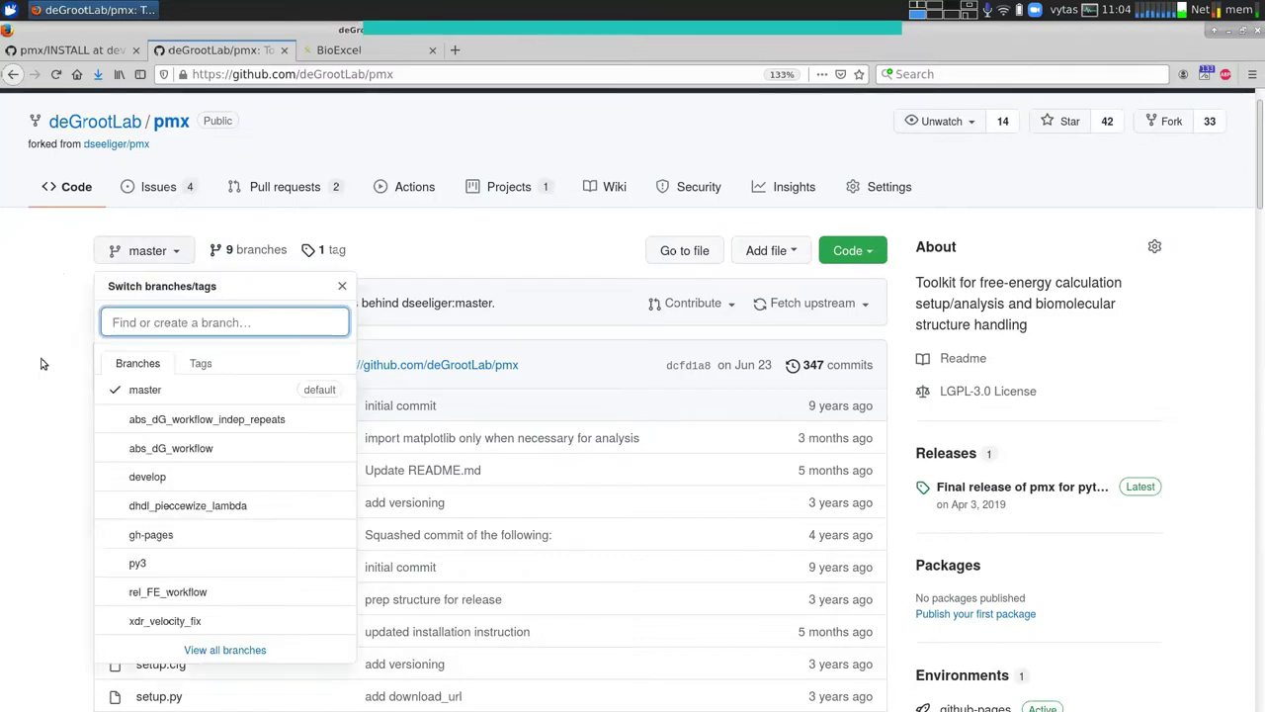
{"action": "left_click", "coordinate": [128, 480]}
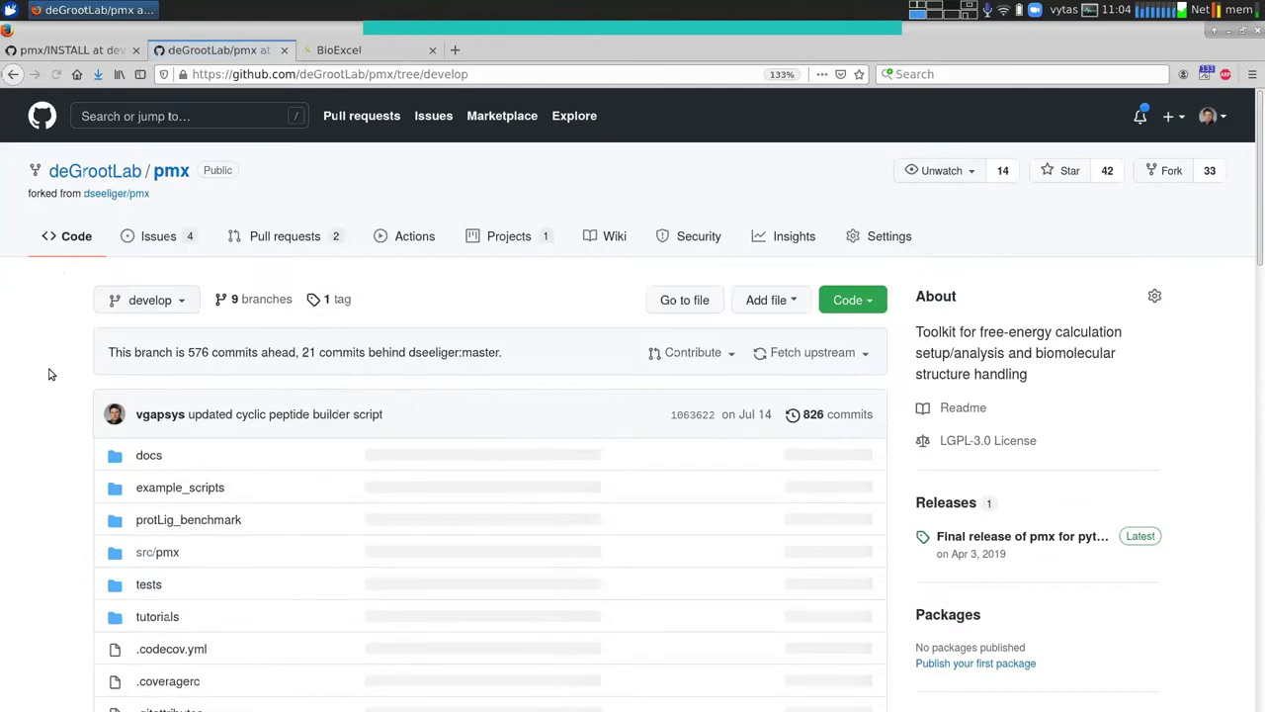
Browse the develop branch's files and open the INSTALL file in the tutorials folder to show its installation commands
{"action": "scroll", "coordinate": [52, 373], "scroll_direction": "down", "scroll_amount": 1}
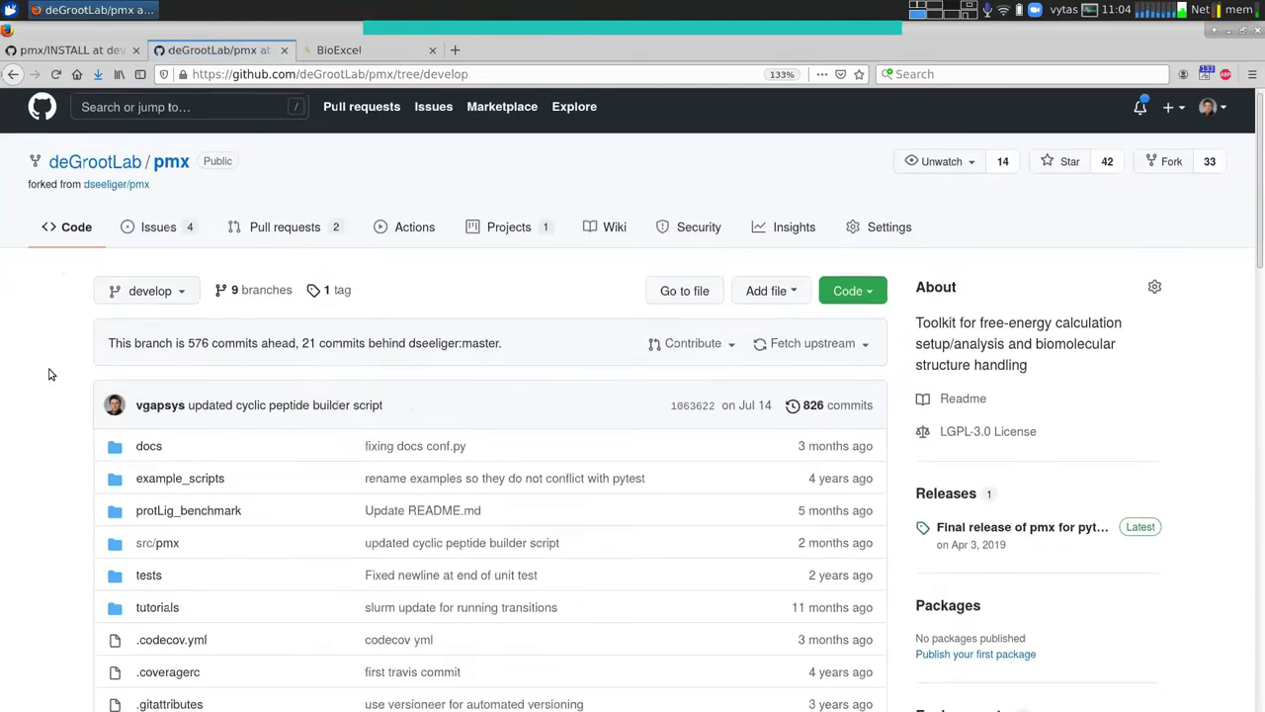
{"action": "scroll", "coordinate": [51, 374], "scroll_direction": "down", "scroll_amount": 4}
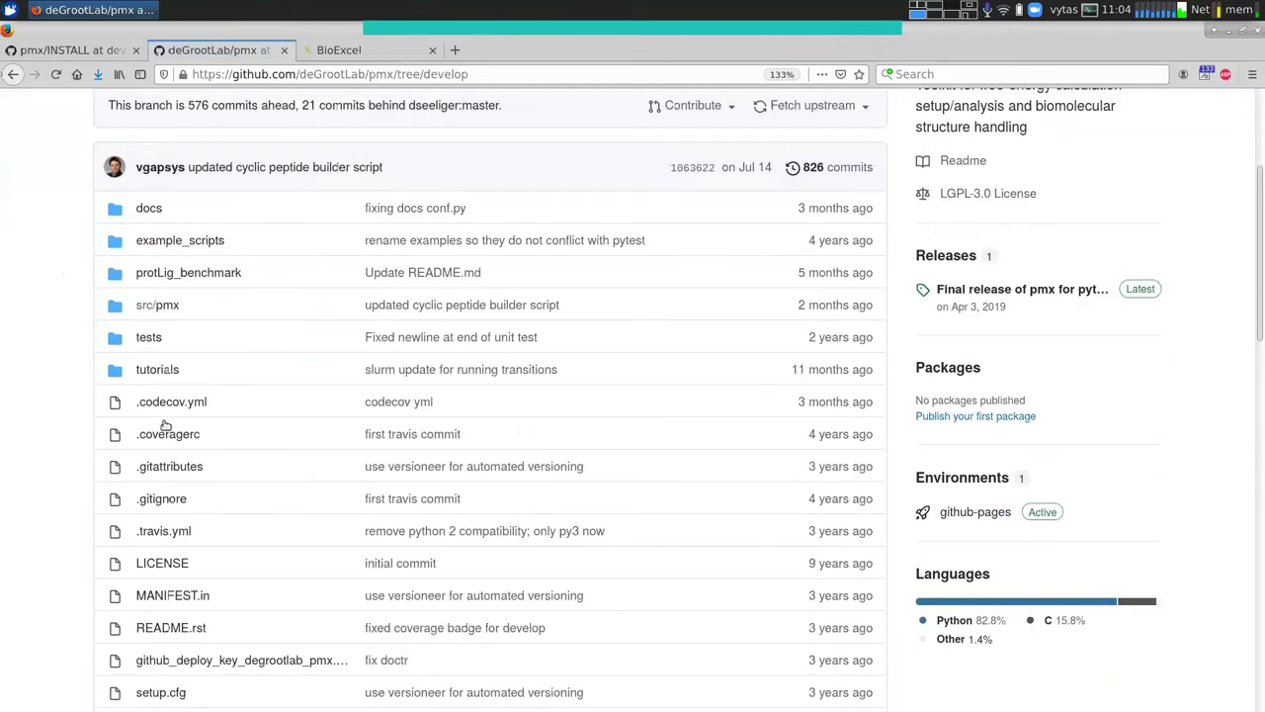
{"action": "scroll", "coordinate": [128, 427], "scroll_direction": "up", "scroll_amount": 5}
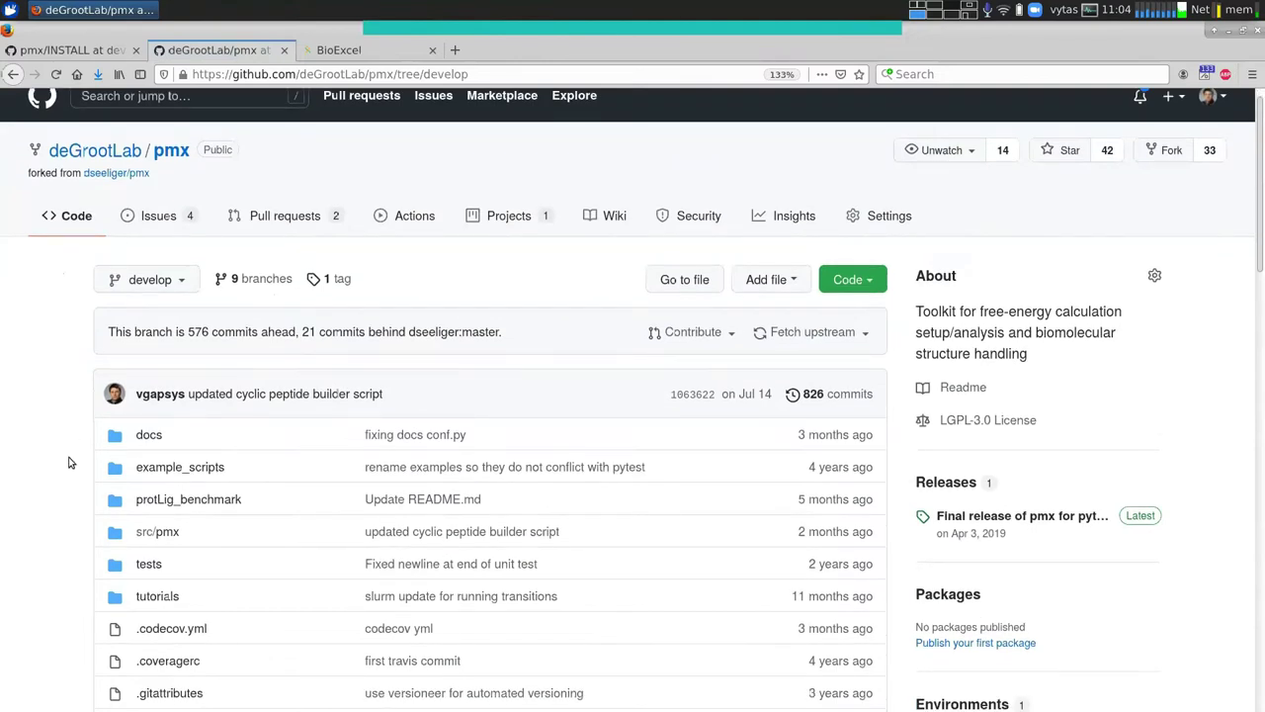
{"action": "scroll", "coordinate": [163, 461], "scroll_direction": "down", "scroll_amount": 3}
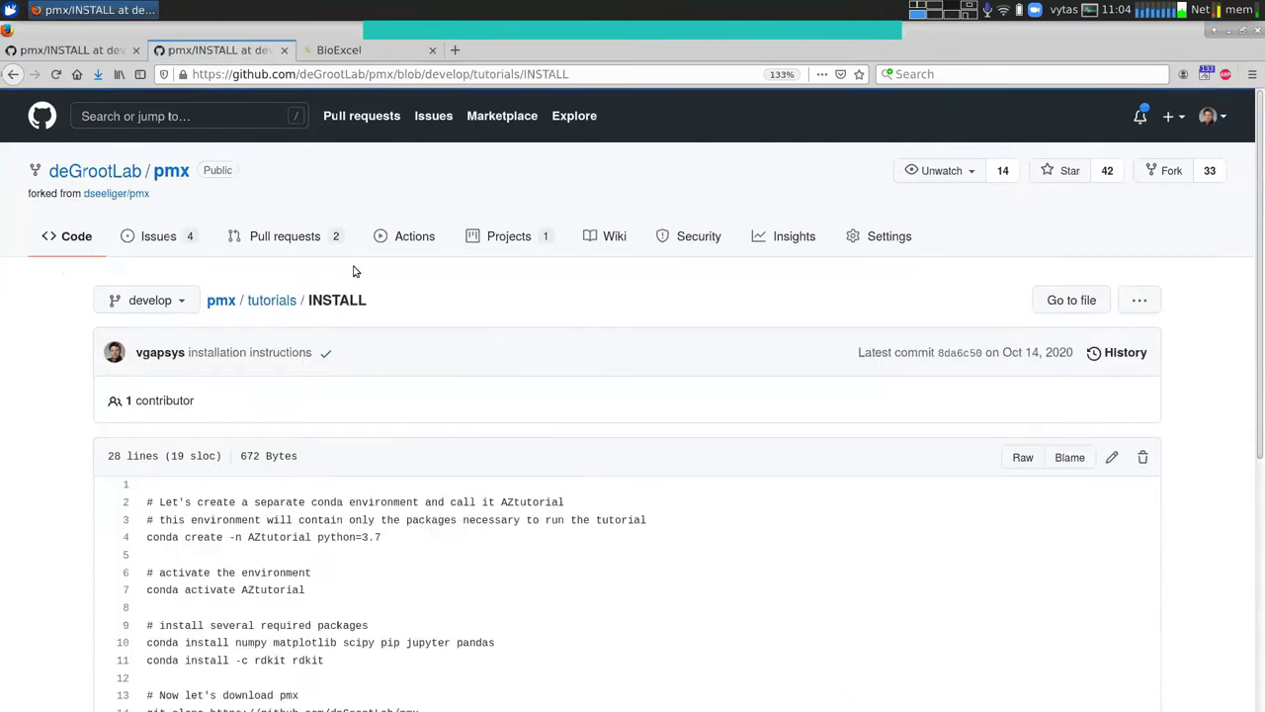
{"action": "scroll", "coordinate": [346, 253], "scroll_direction": "down", "scroll_amount": 5}
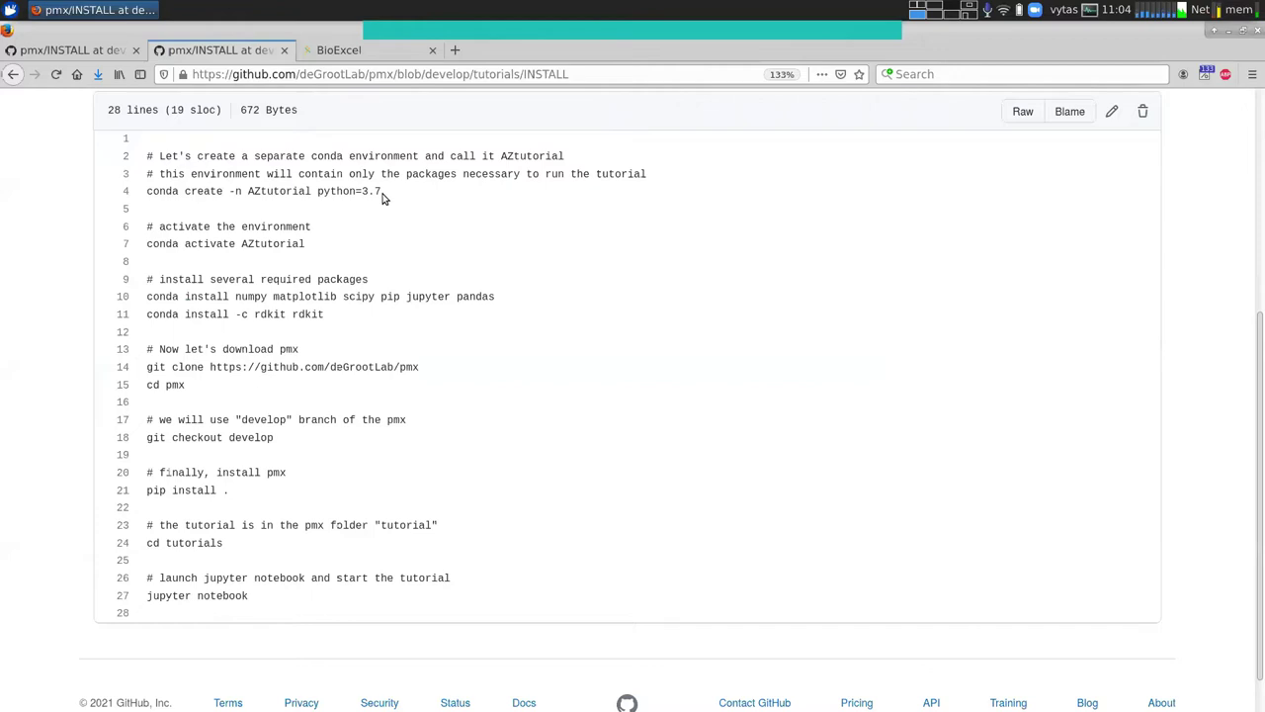
Select the environment creation command "conda create -n AZtutorial python=3.7" in the INSTALL file
{"action": "left_click_drag", "start_coordinate": [384, 193], "coordinate": [147, 191]}
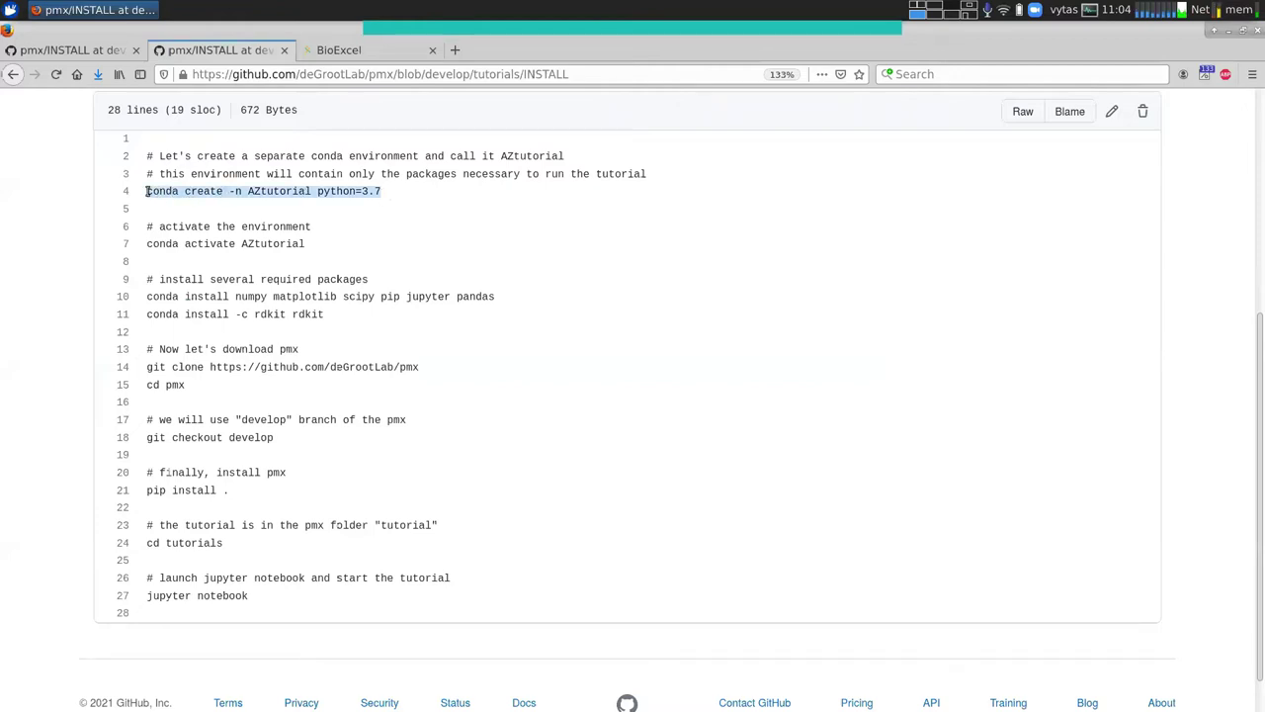
{"action": "left_click", "coordinate": [80, 256]}
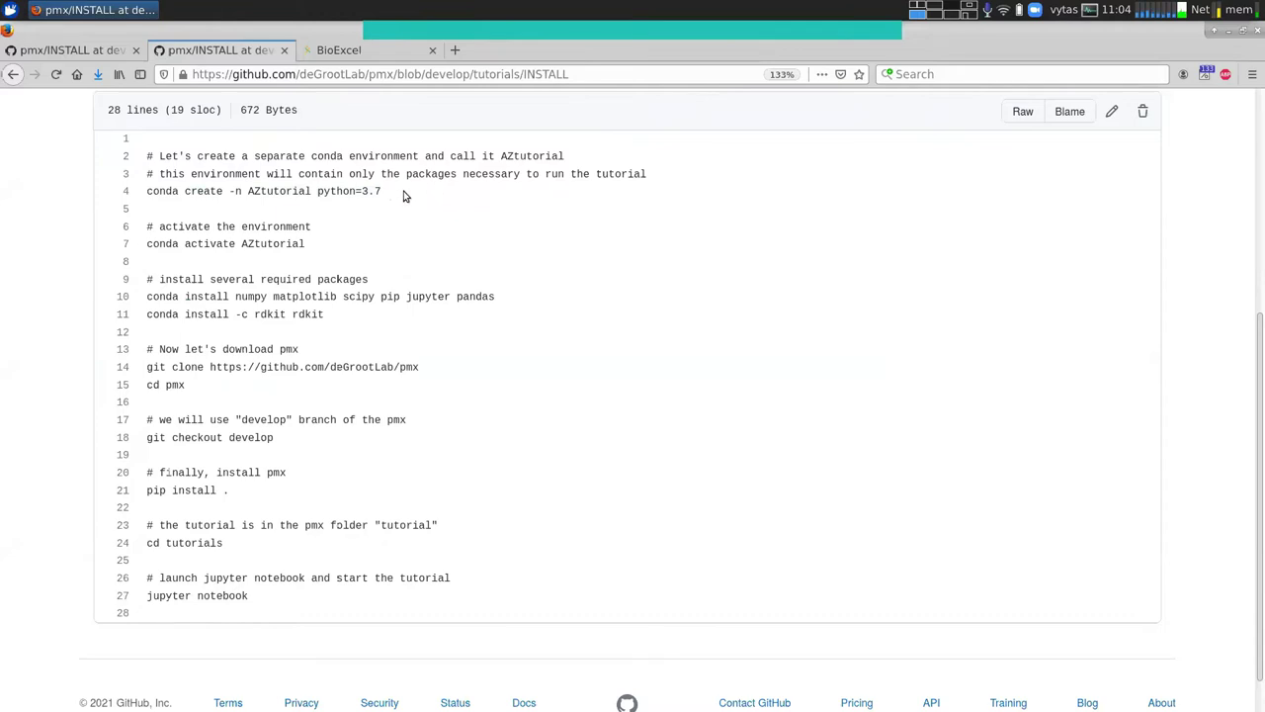
{"action": "left_click_drag", "start_coordinate": [381, 192], "coordinate": [147, 191]}
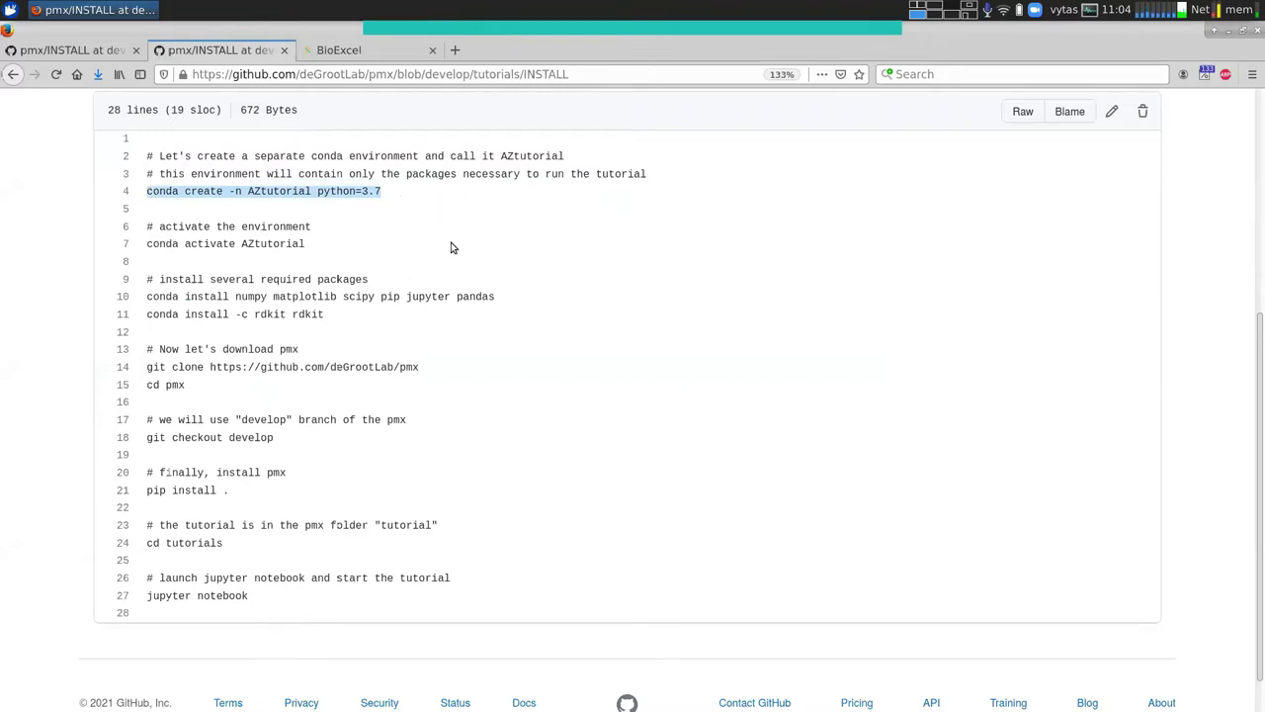
{"action": "left_click_drag", "start_coordinate": [395, 210], "coordinate": [148, 194]}
Switch to the terminal, enlarge its window to full screen and activate the conda environment test_prace
{"action": "key", "text": "ctrl+alt+Right"}
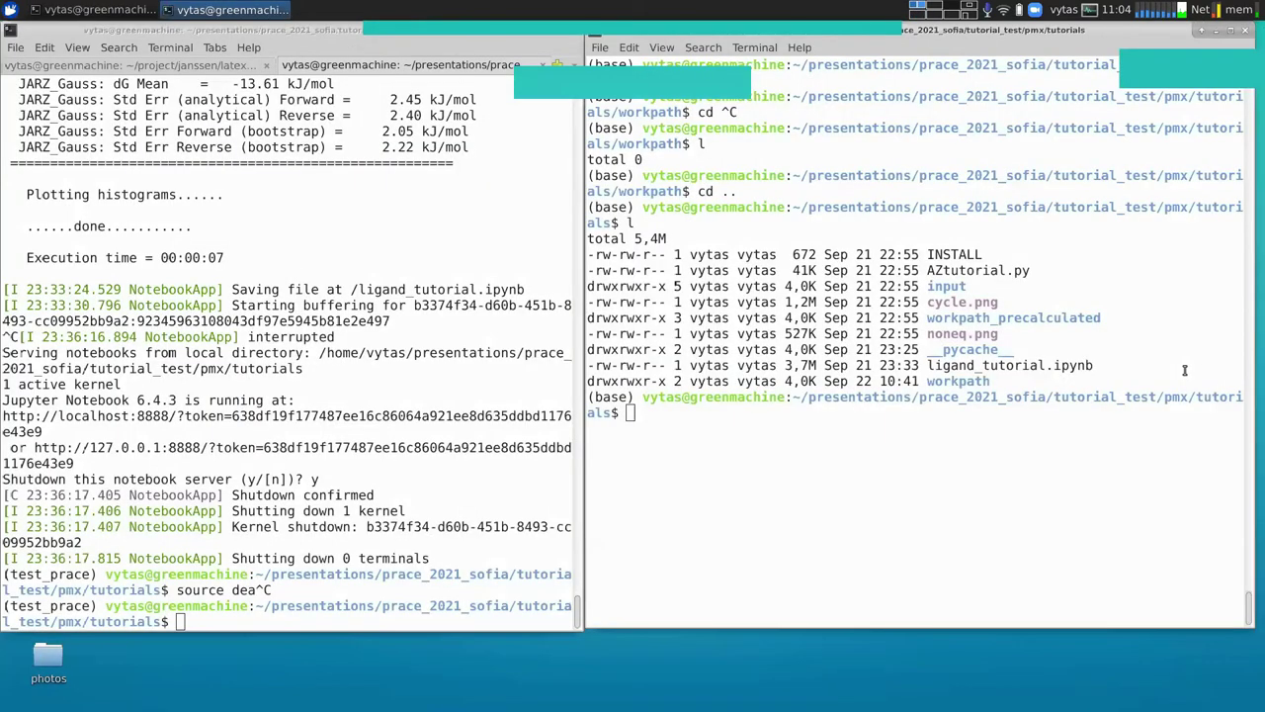
{"action": "key", "text": "super+Left"}
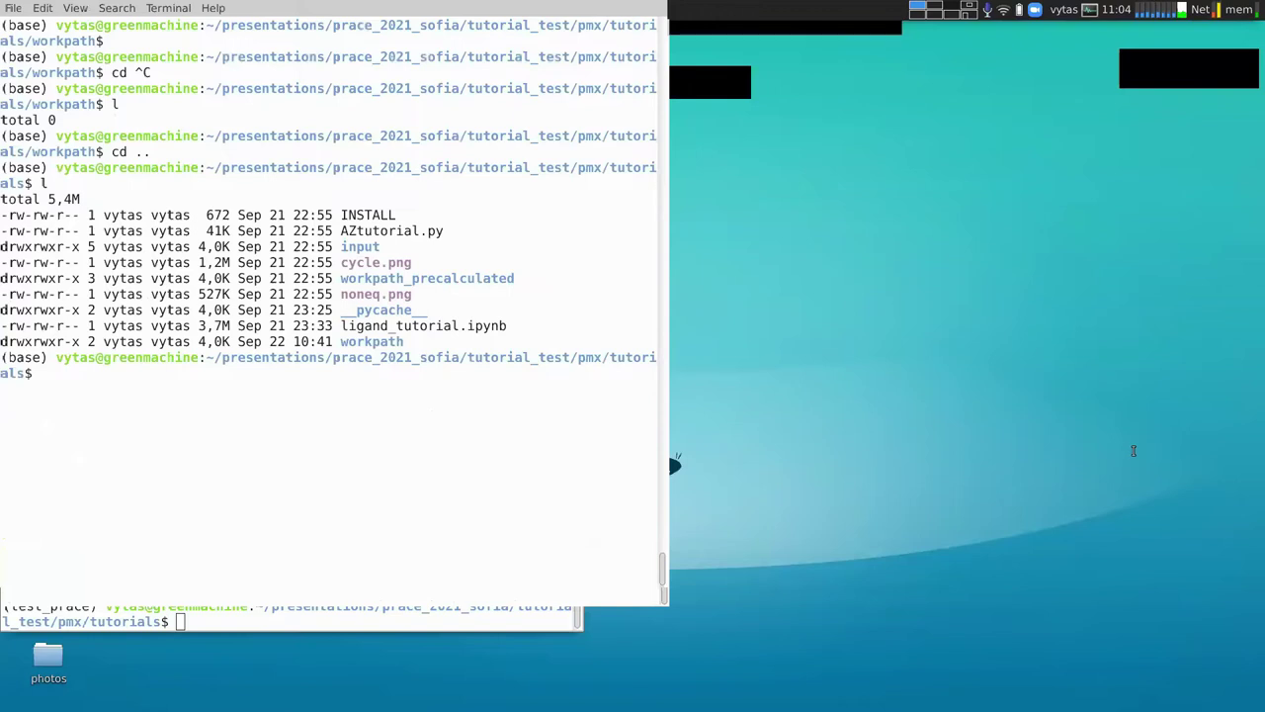
{"action": "key", "text": "super+Up"}
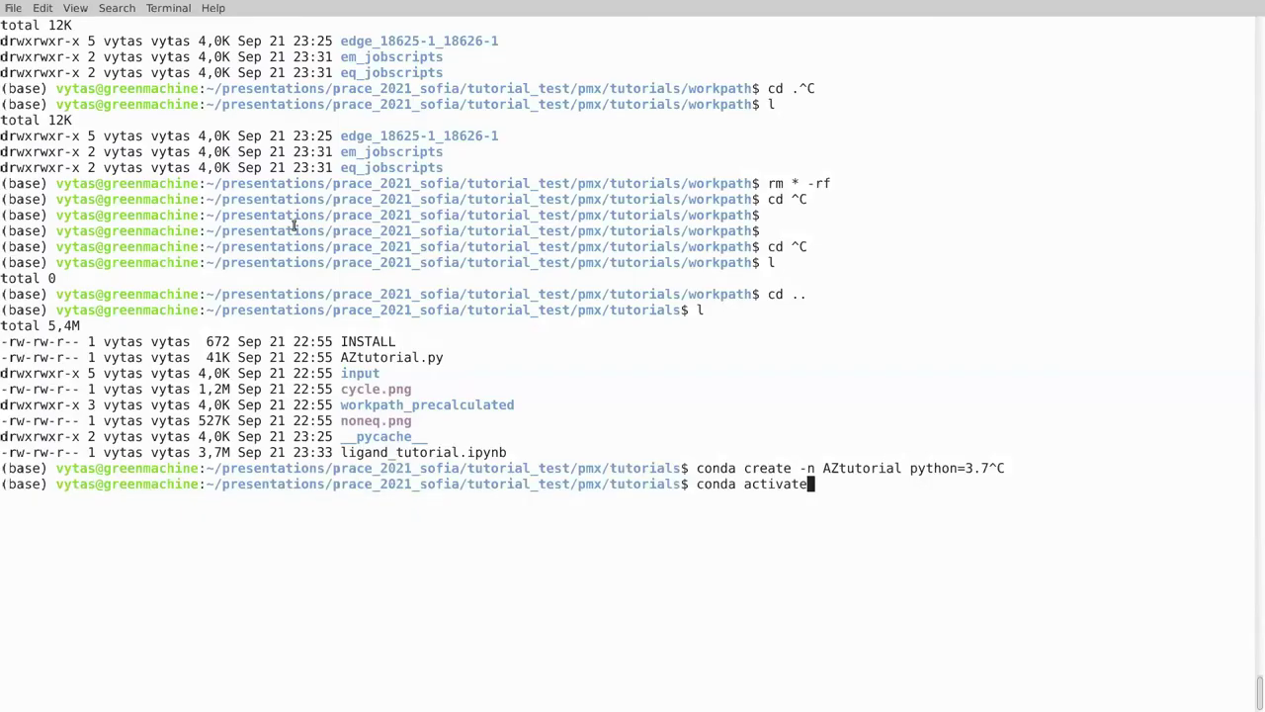
{"action": "type", "text": "test_"}
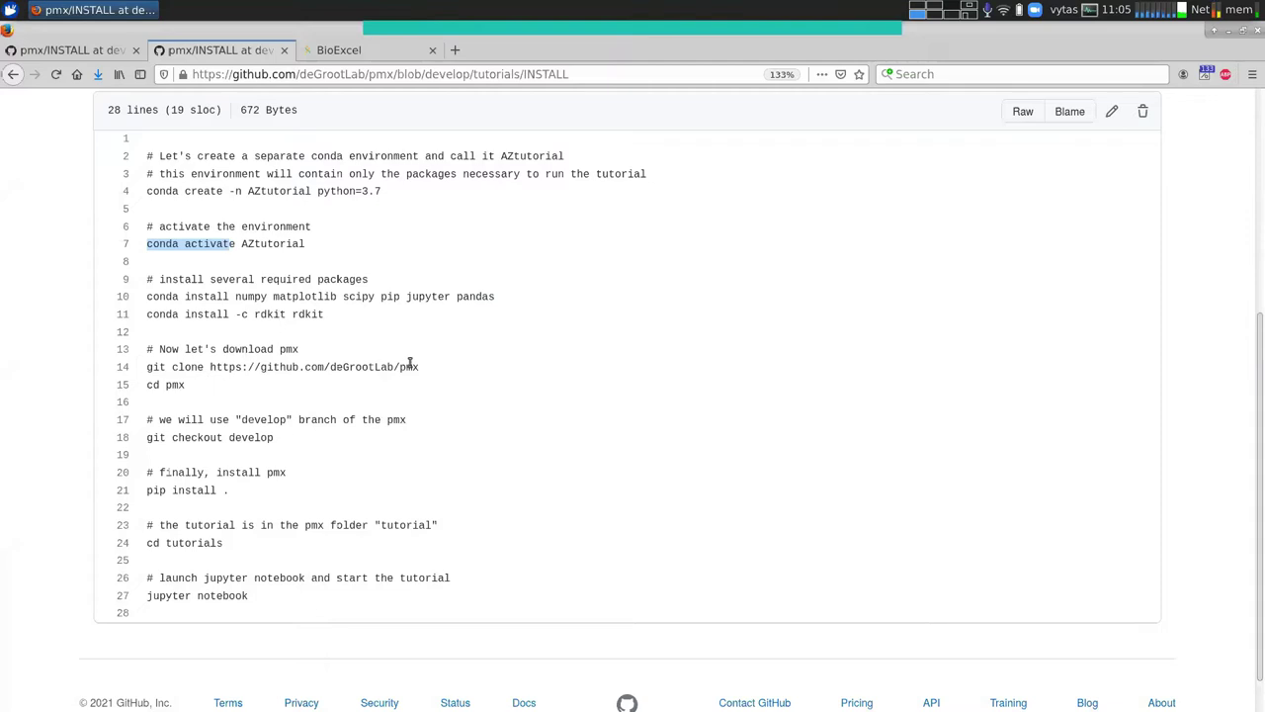
{"action": "triple_click", "coordinate": [144, 369]}
{"action": "key", "text": "ctrl+c"}
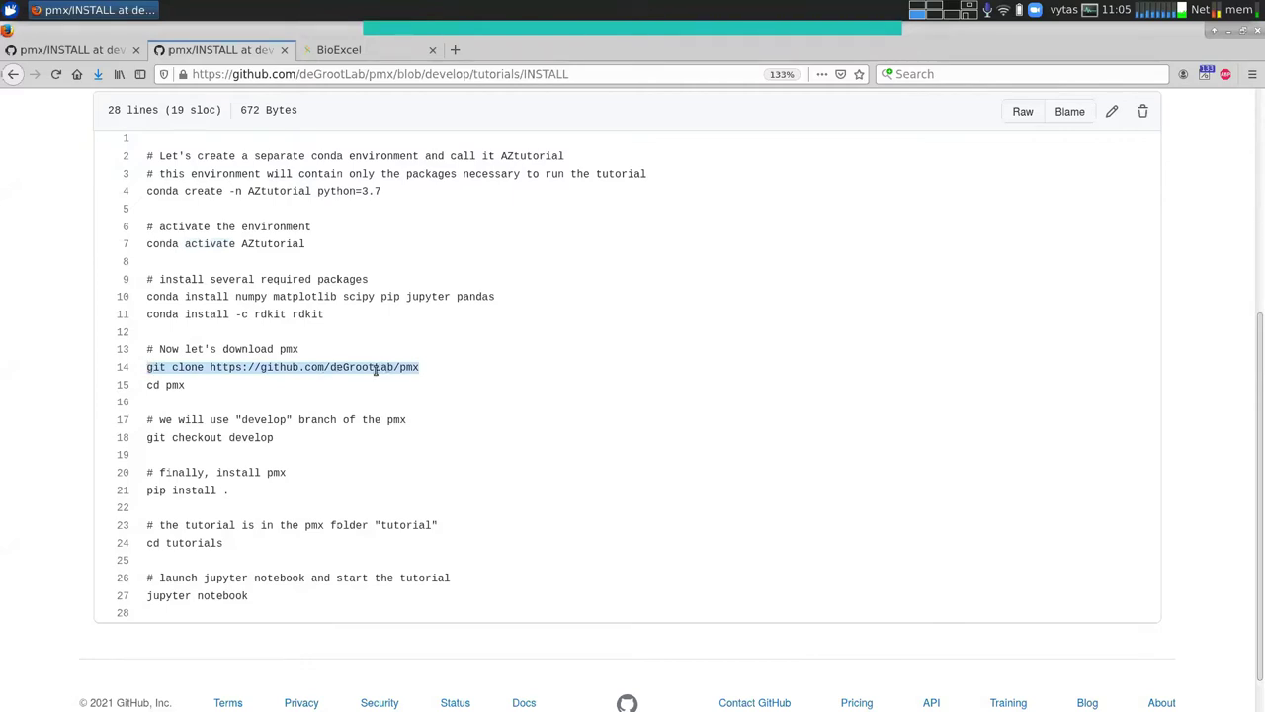
{"action": "key", "text": "alt+Tab"}
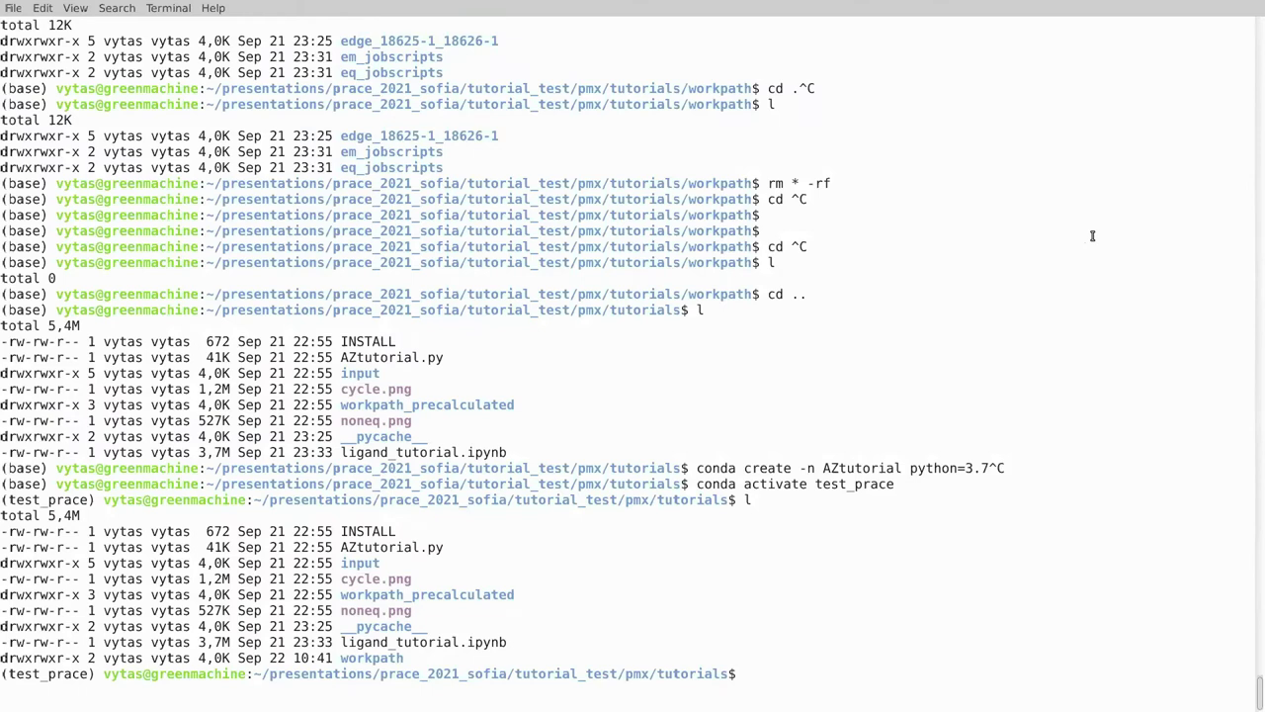
{"action": "key", "text": "ctrl+shift+v"}
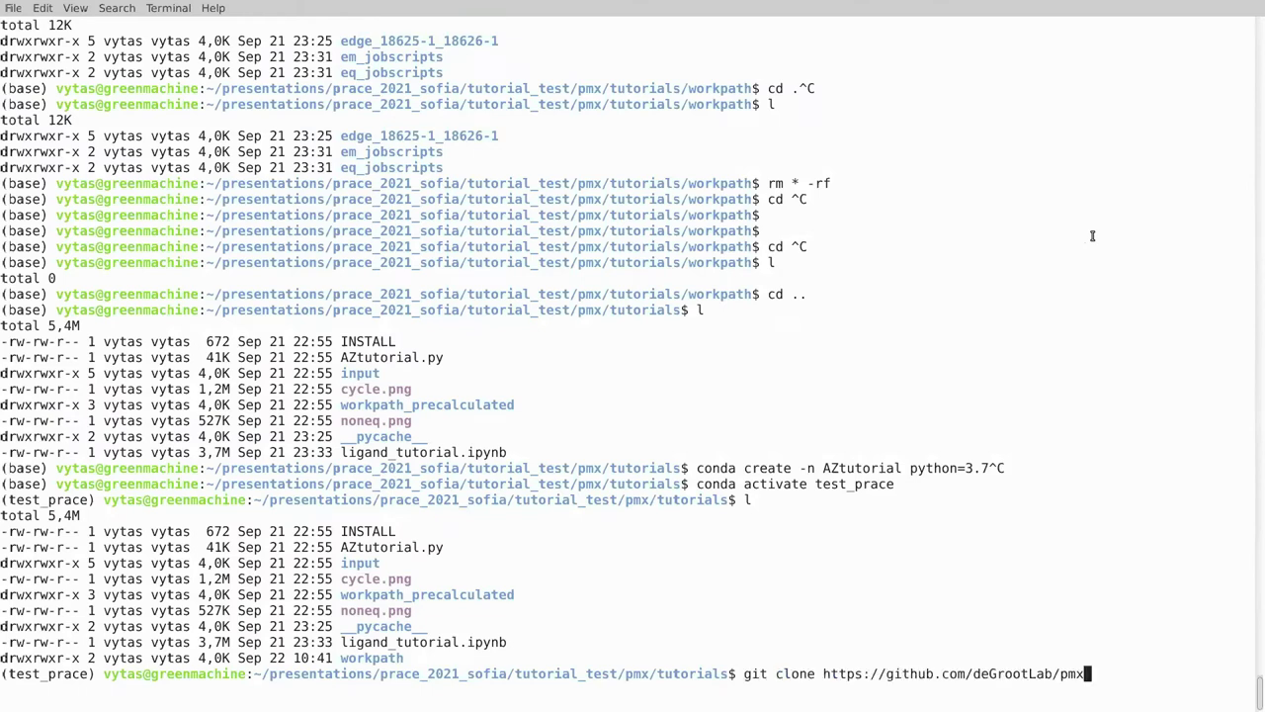
{"action": "key", "text": "ctrl+c"}
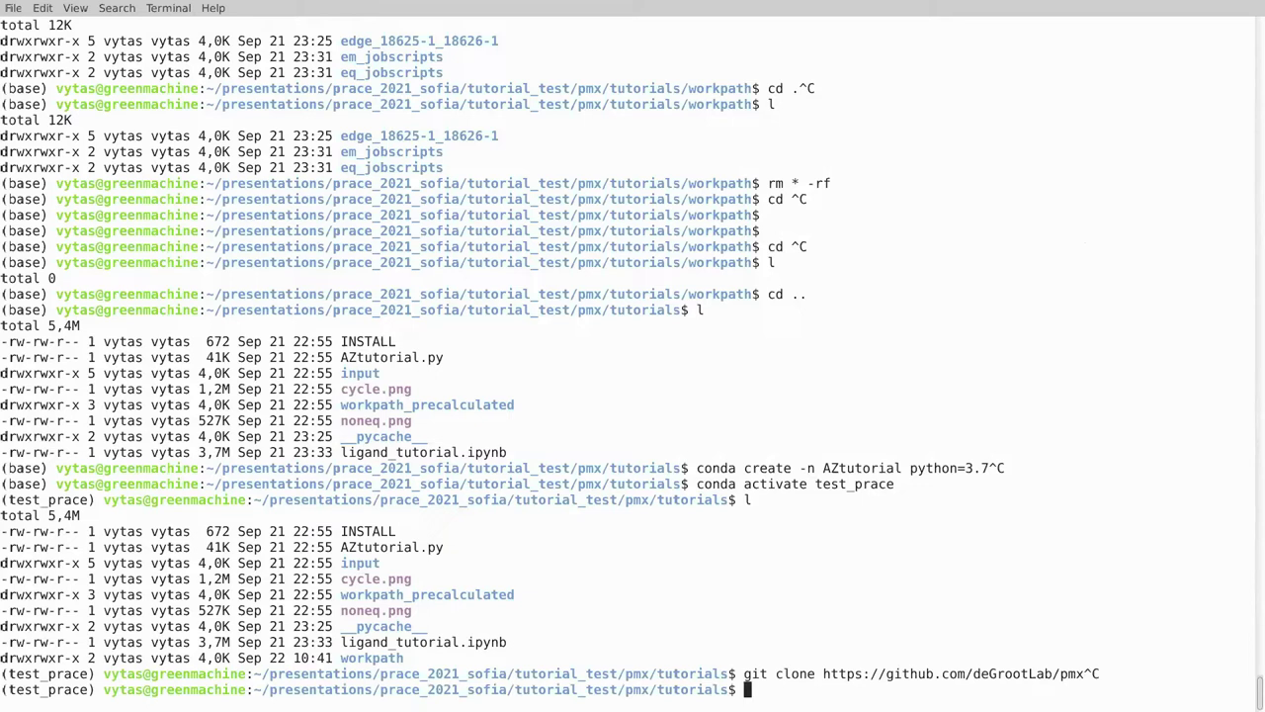
Move up to the parent pmx directory and list its contents, and return to the INSTALL page in the browser
{"action": "type", "text": "cd ../"}
{"action": "key", "text": "Return"}
{"action": "type", "text": "l"}
{"action": "key", "text": "Return"}
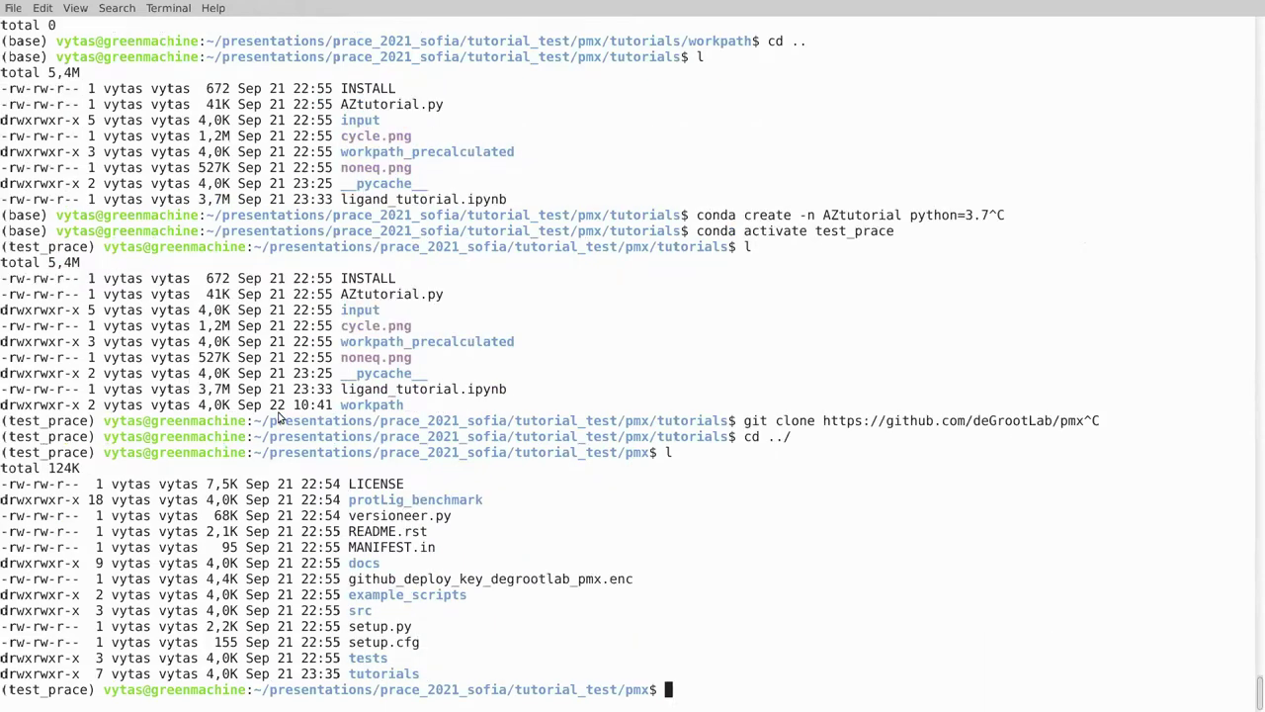
{"action": "key", "text": "alt+Tab"}
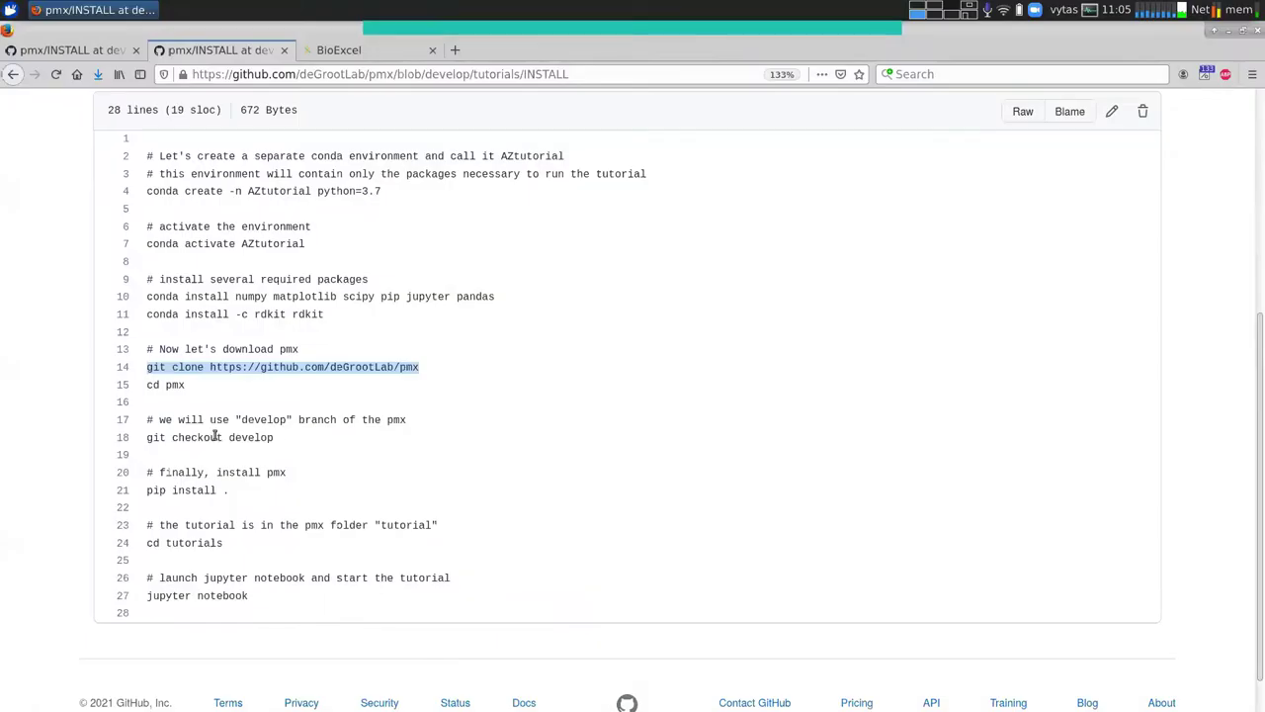
Take "git checkout develop" from the INSTALL file, run it in the terminal, list the git branches and highlight the develop entry
{"action": "left_click", "coordinate": [141, 435]}
{"action": "triple_click", "coordinate": [142, 436]}
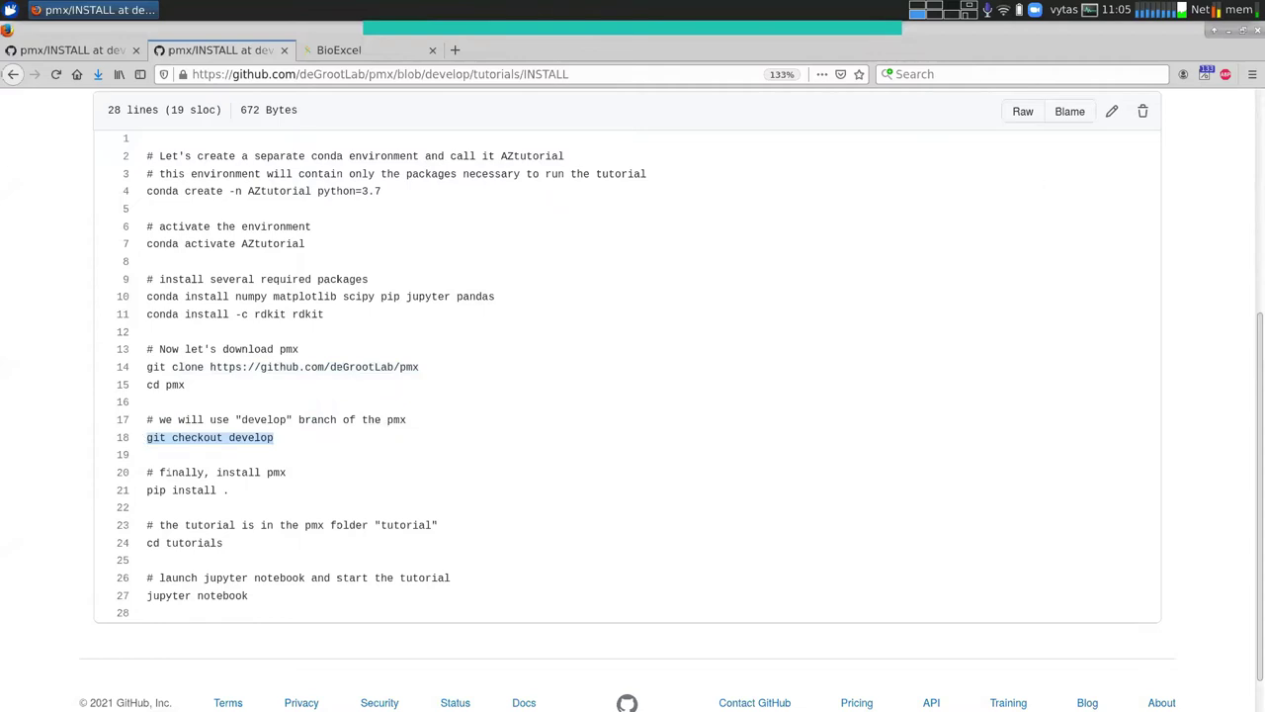
{"action": "key", "text": "alt+Tab"}
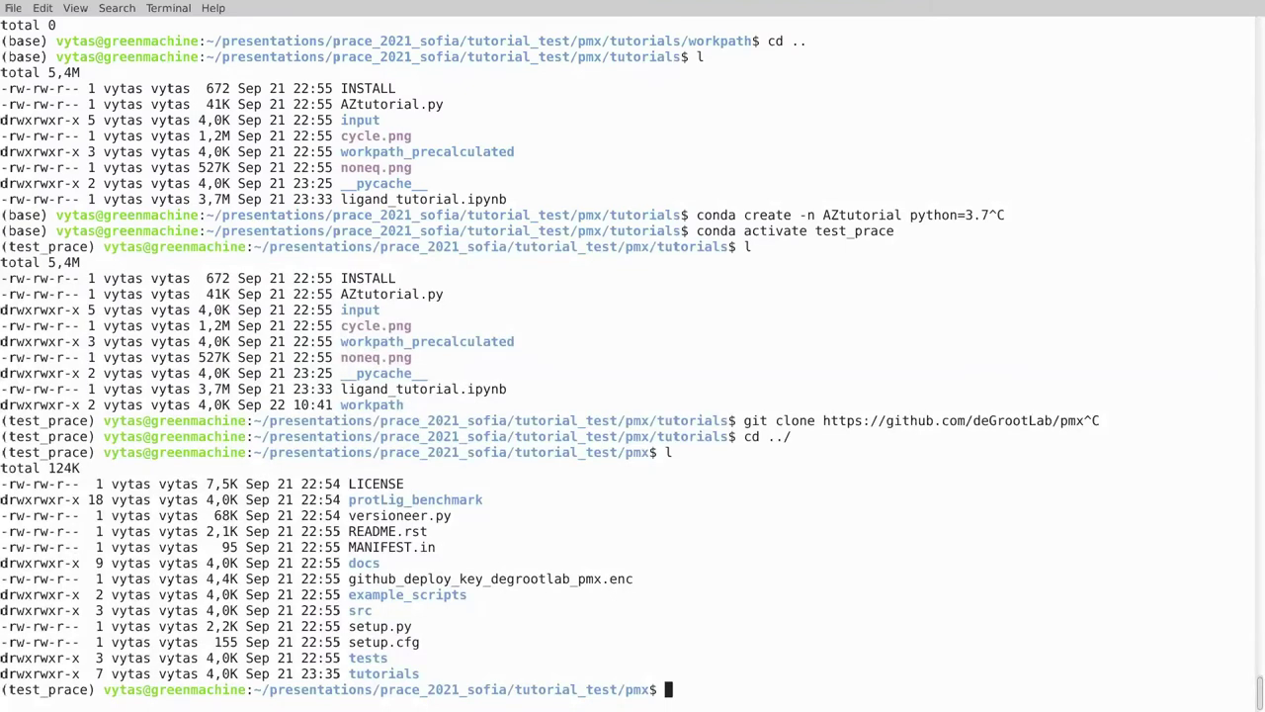
{"action": "type", "text": "git checkout develop"}
{"action": "key", "text": "Return"}
{"action": "type", "text": "git branch"}
{"action": "key", "text": "Return"}
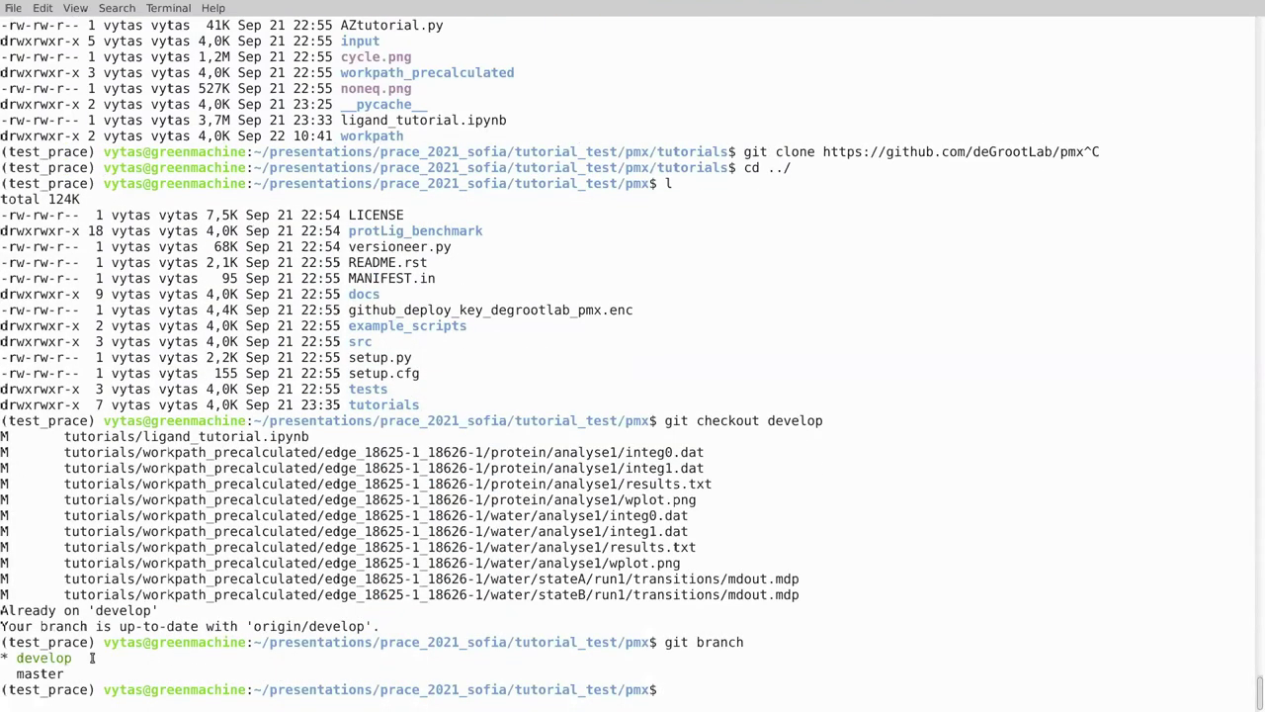
{"action": "triple_click", "coordinate": [7, 652]}
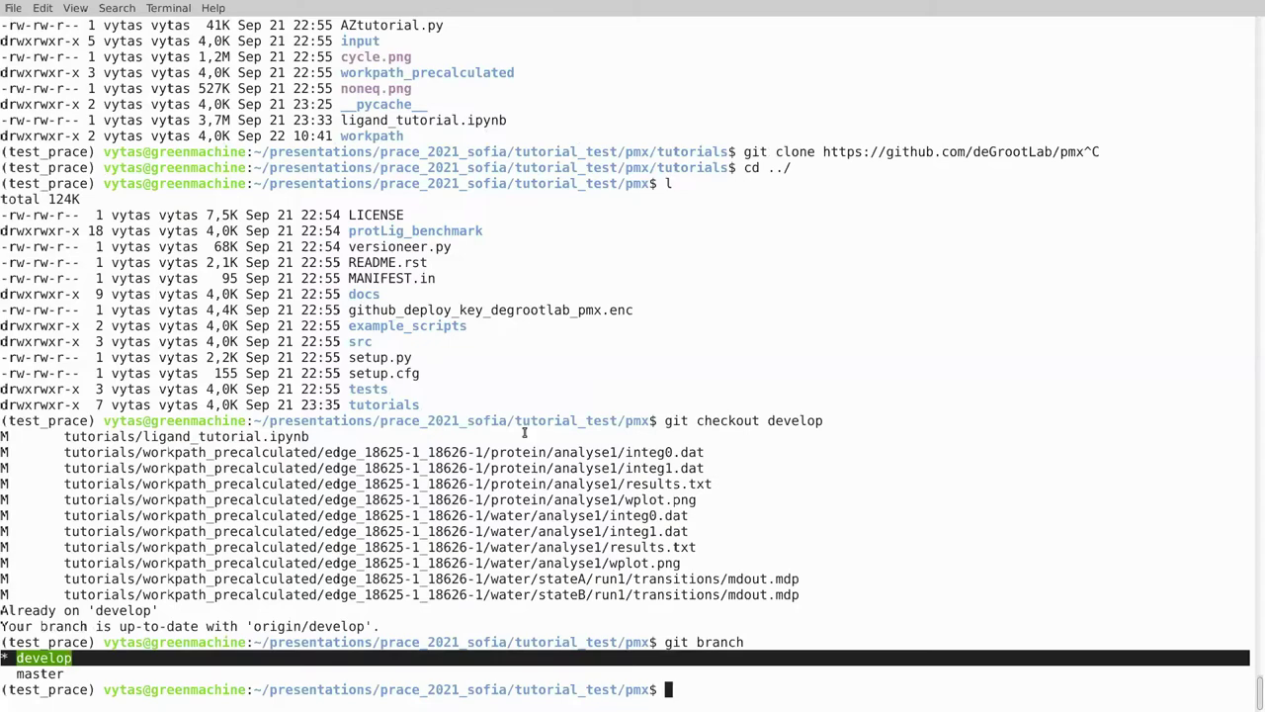
Copy "pip install ." from the INSTALL file to the terminal prompt, discard it without running it and list the pmx directory
{"action": "key", "text": "alt+Tab"}
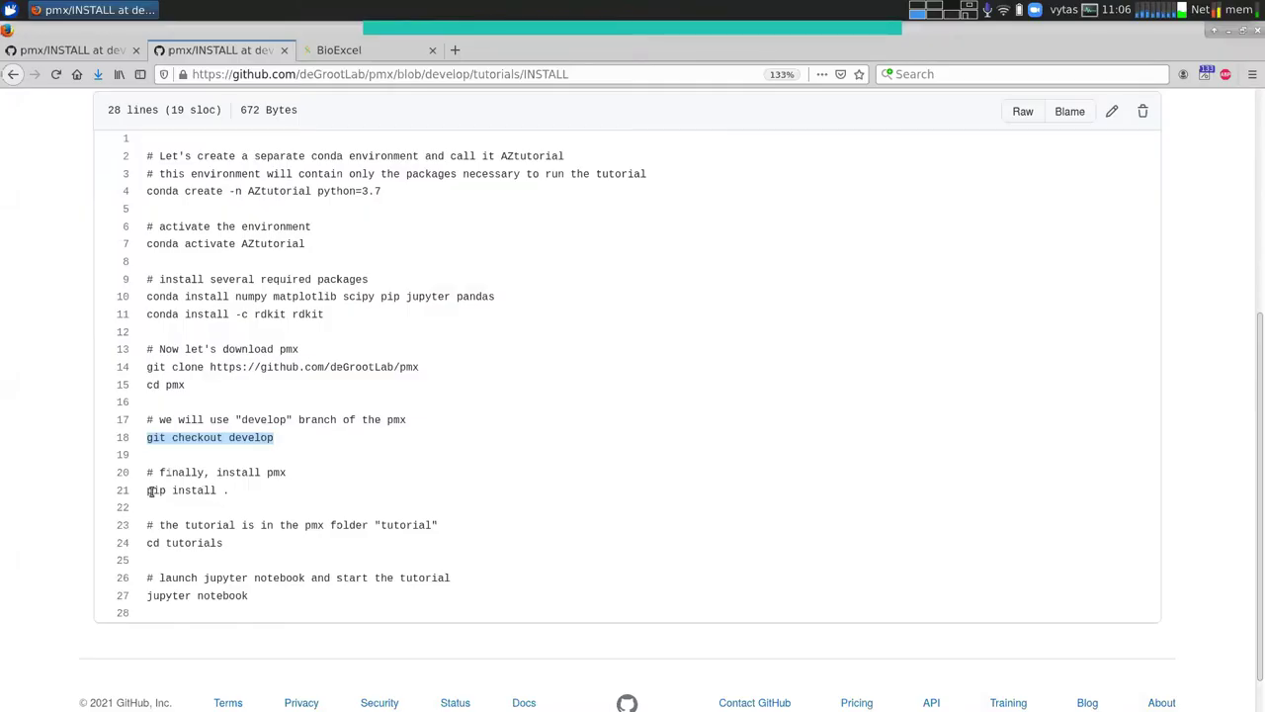
{"action": "triple_click", "coordinate": [149, 490]}
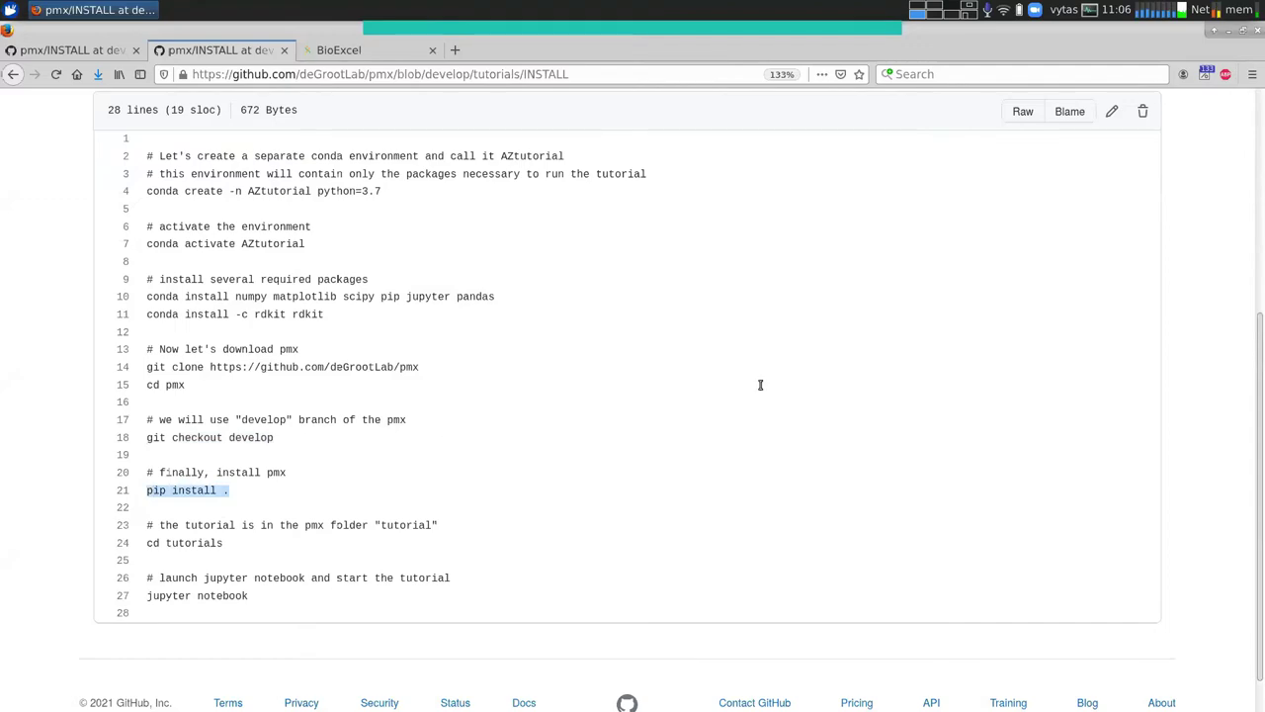
{"action": "key", "text": "alt+Tab"}
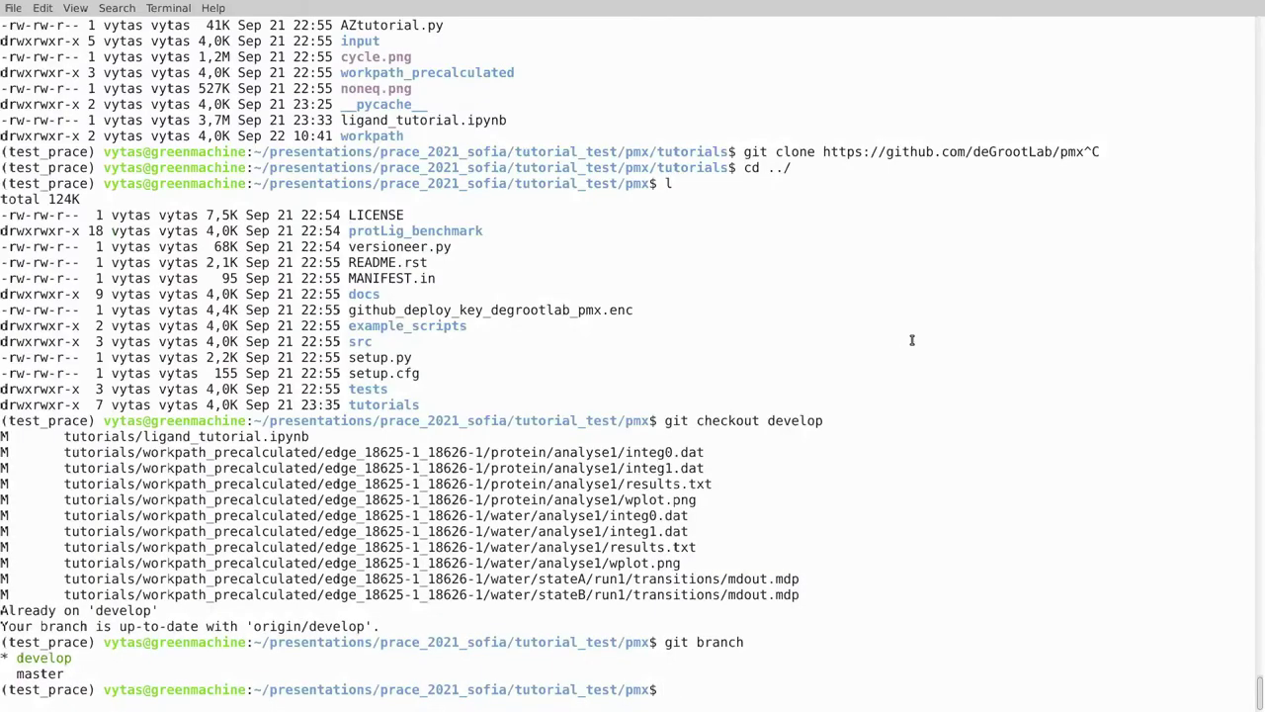
{"action": "middle_click", "coordinate": [911, 340]}
{"action": "key", "text": "ctrl+c"}
{"action": "type", "text": "l"}
{"action": "key", "text": "Return"}
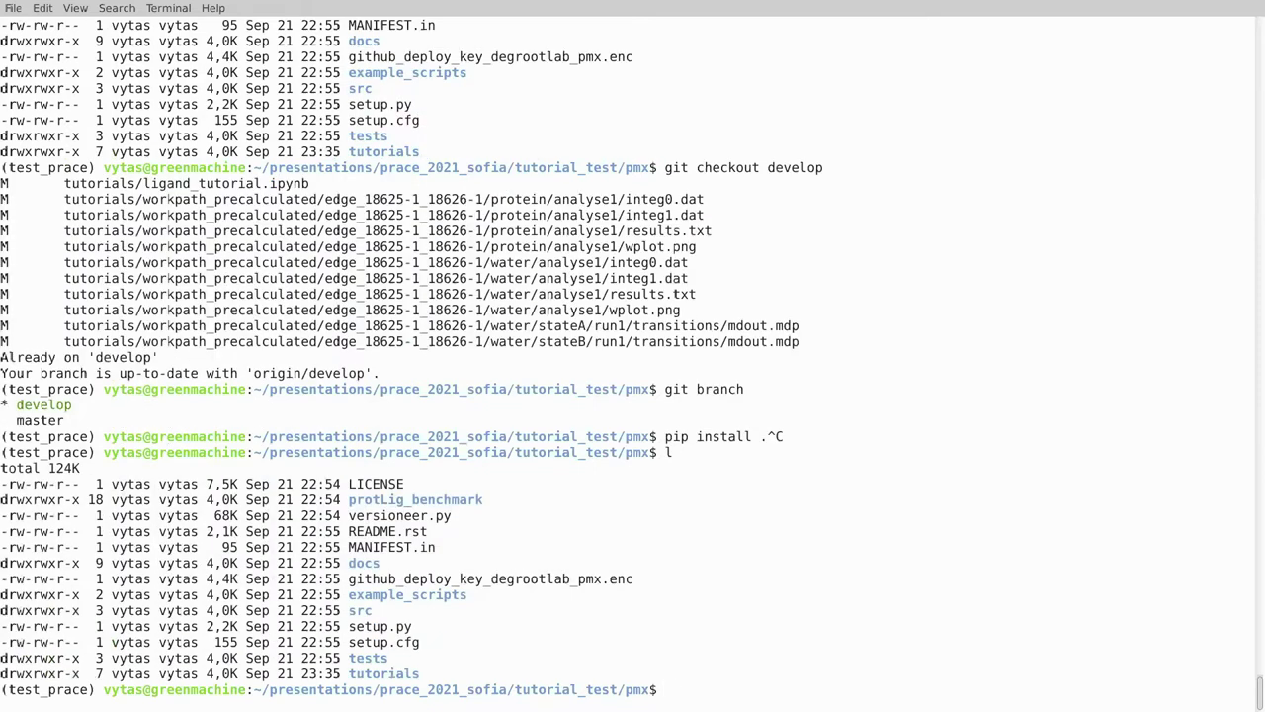
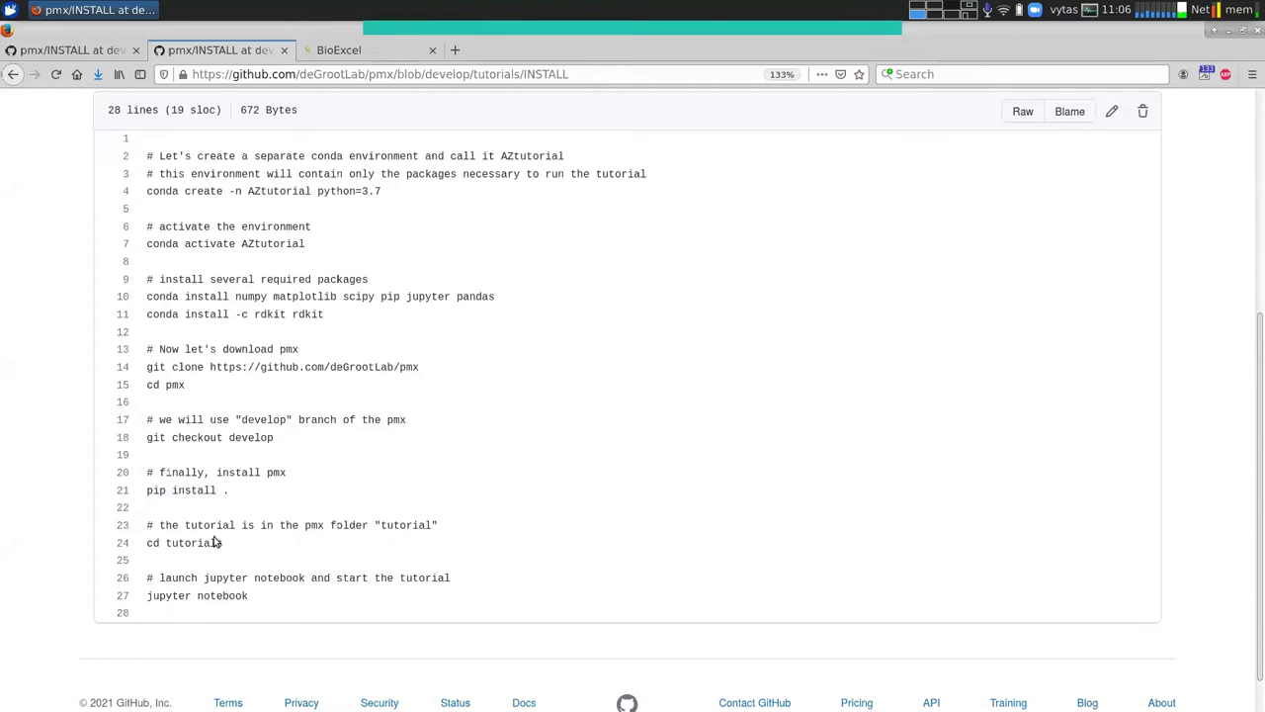
Switch to the terminal, change into the tutorials directory and list its contents
{"action": "key", "text": "alt+Tab"}
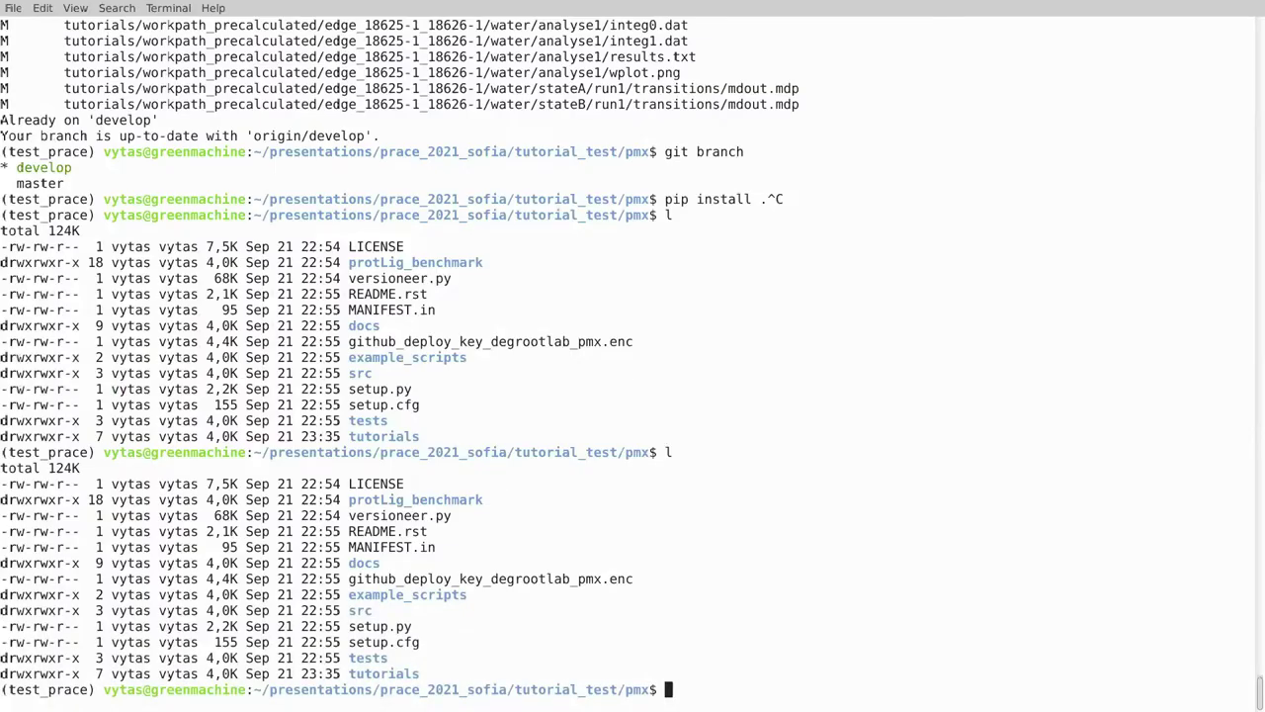
{"action": "type", "text": "cd tutorials/"}
{"action": "key", "text": "Return"}
{"action": "type", "text": "l"}
{"action": "key", "text": "Return"}
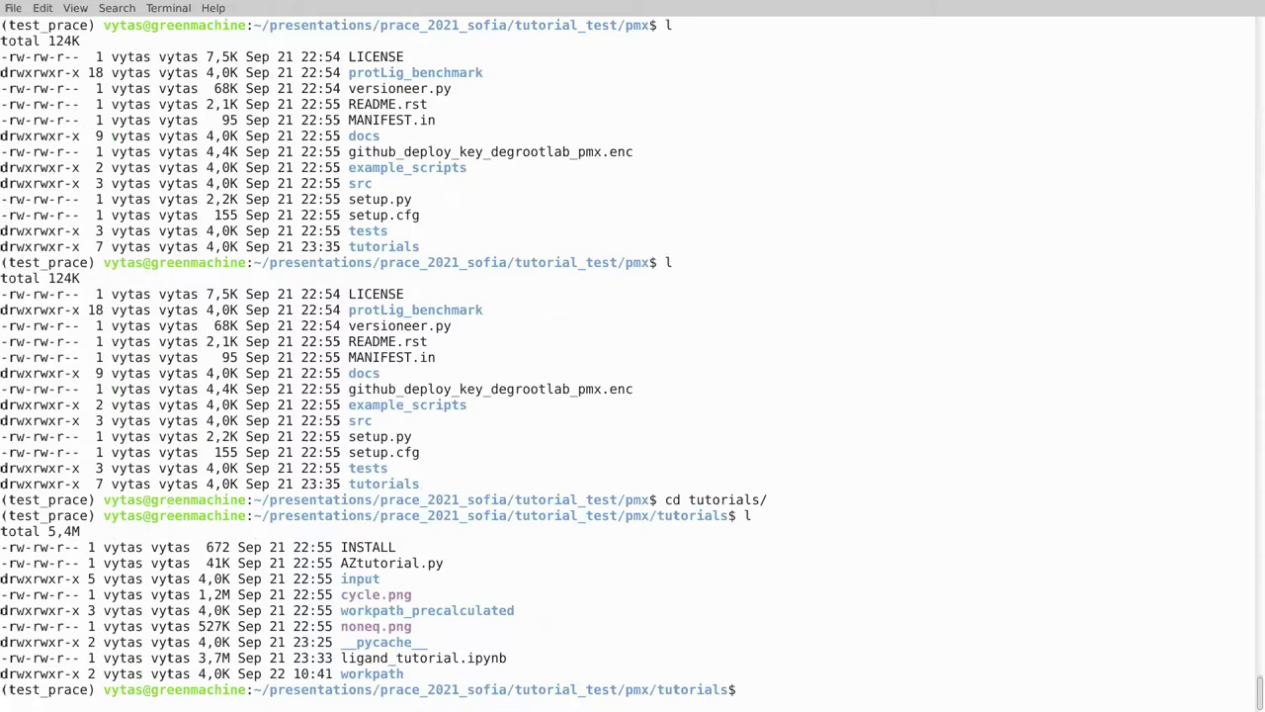
Leave full screen, list the tutorials directory in the other terminal window and launch jupyter notebook from it
{"action": "key", "text": "F11"}
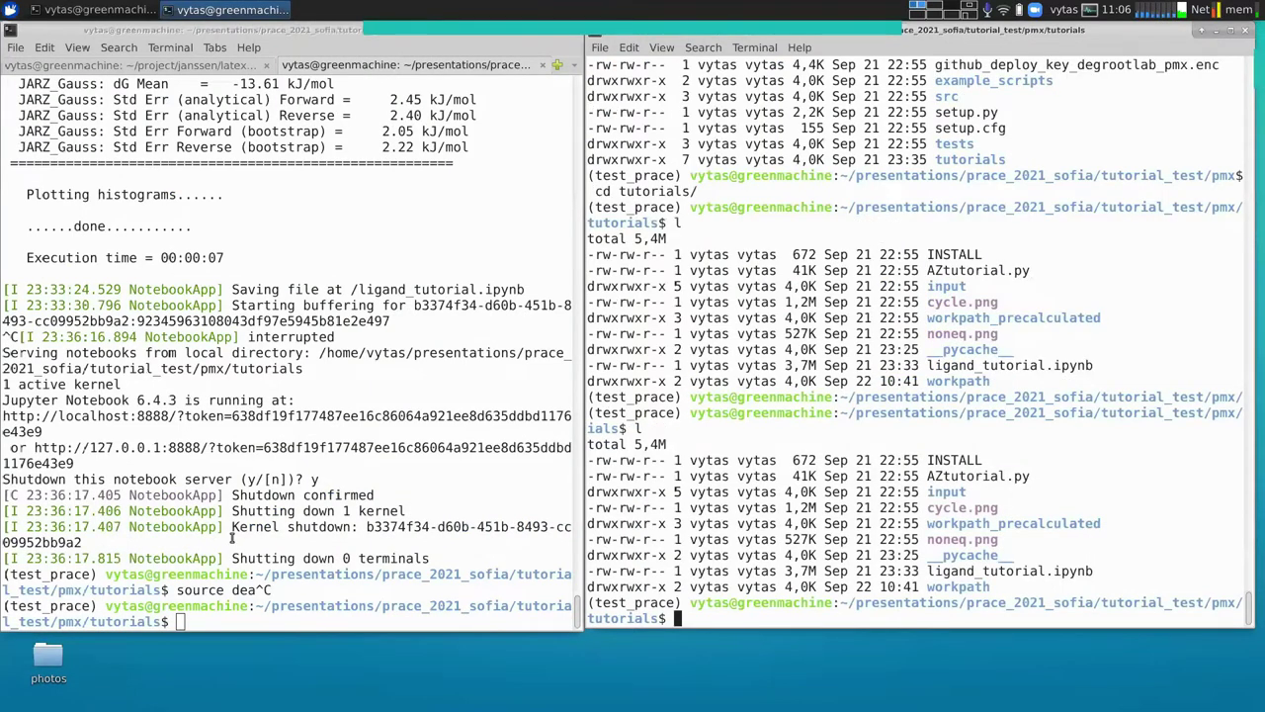
{"action": "left_click", "coordinate": [233, 535]}
{"action": "type", "text": "l"}
{"action": "key", "text": "Return"}
{"action": "type", "text": "jupyter "}
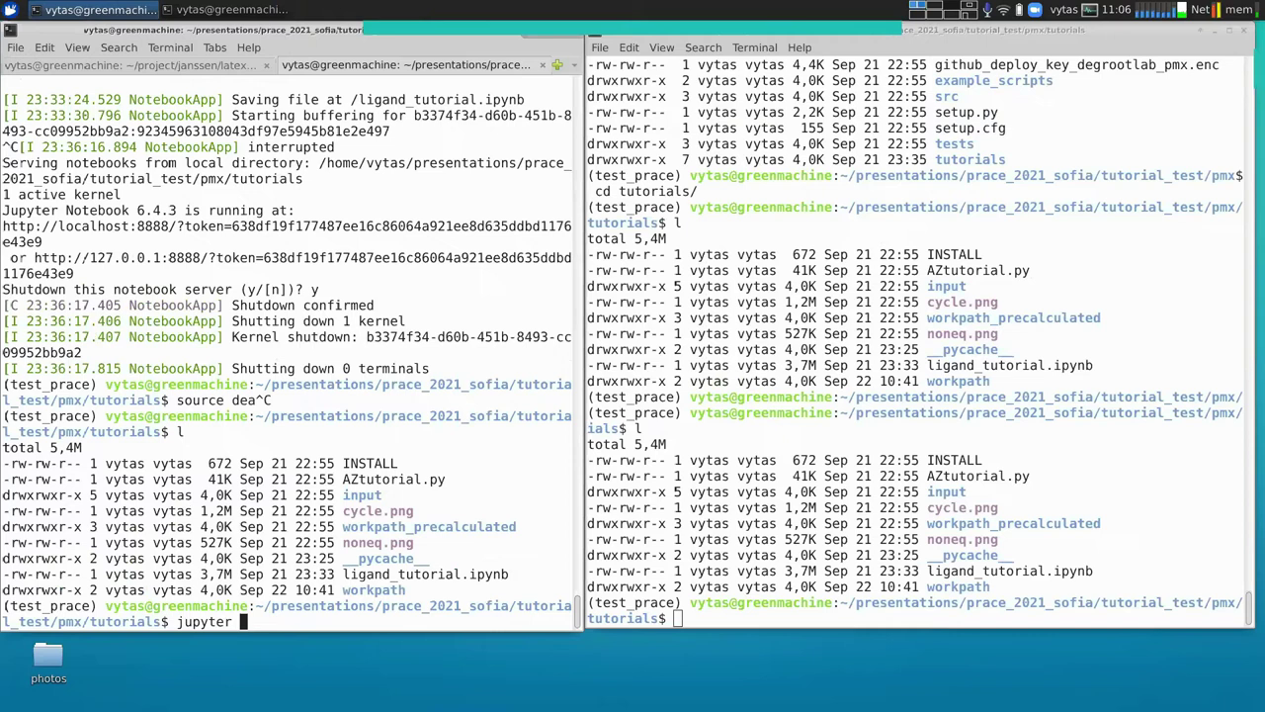
{"action": "type", "text": "notebook"}
{"action": "key", "text": "Return"}
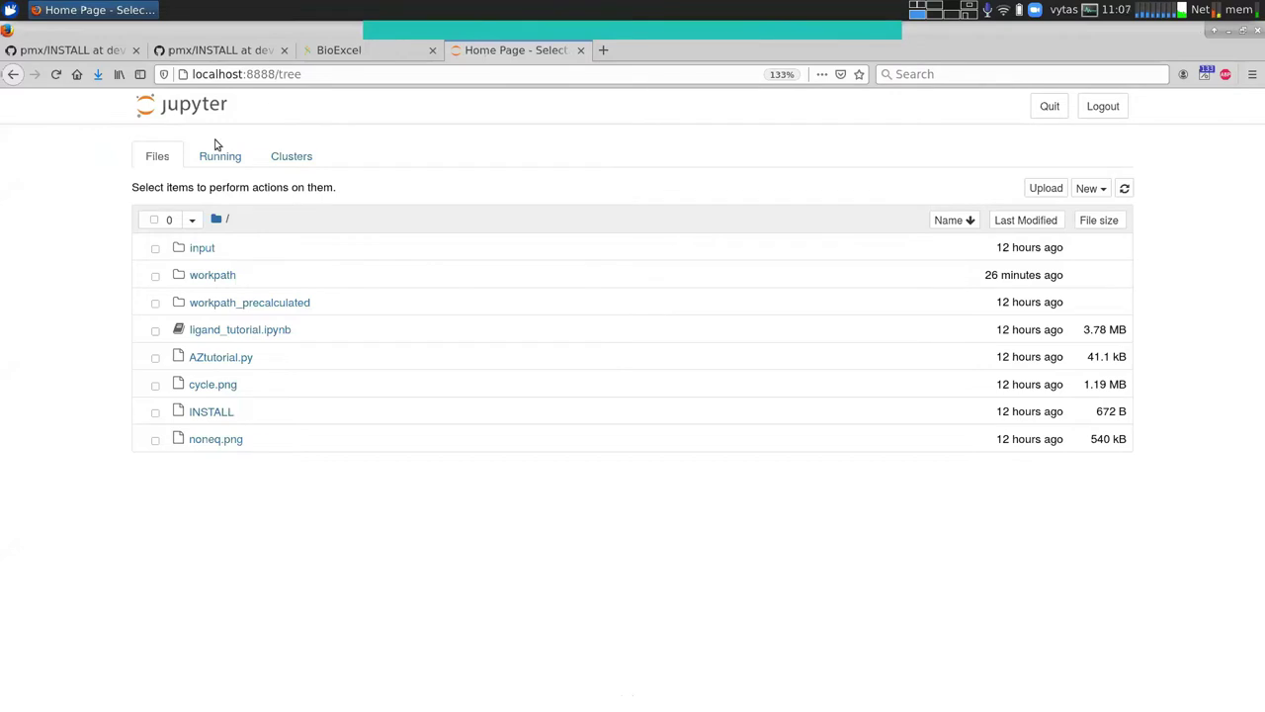
Open ligand_tutorial.ipynb, show it in full screen and run its first cell with the imports
{"action": "left_click", "coordinate": [263, 330]}
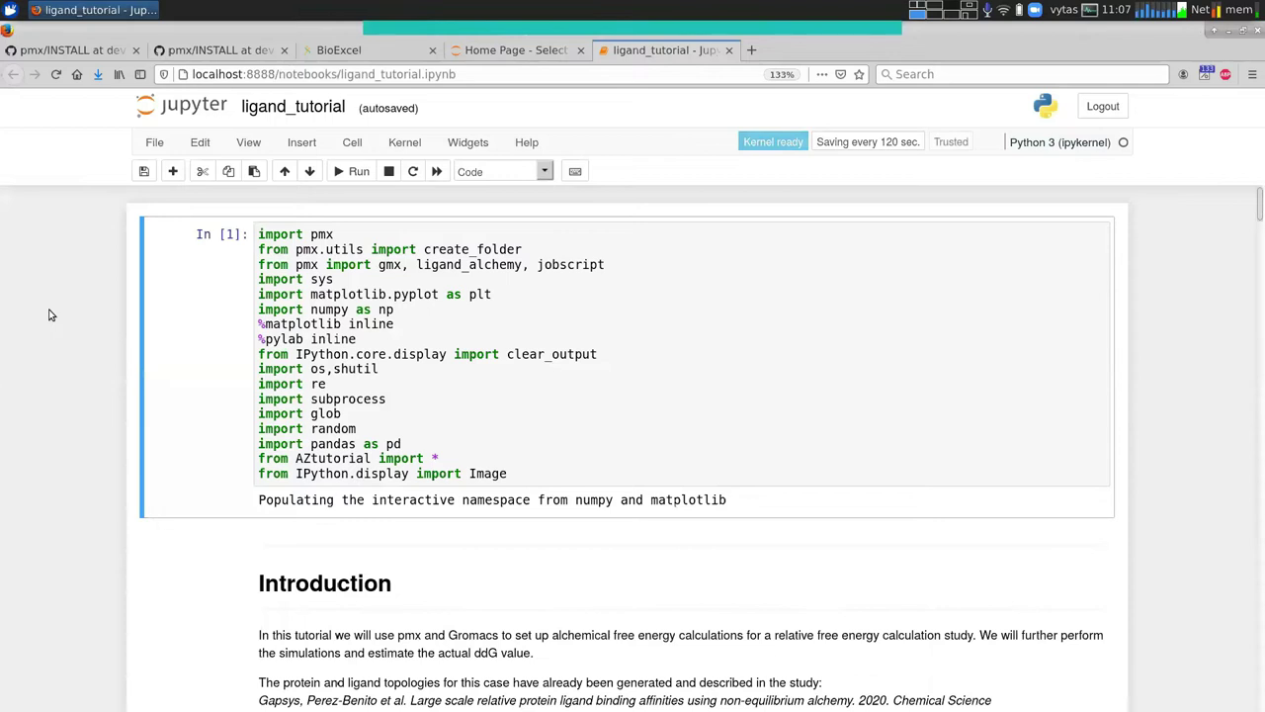
{"action": "key", "text": "F11"}
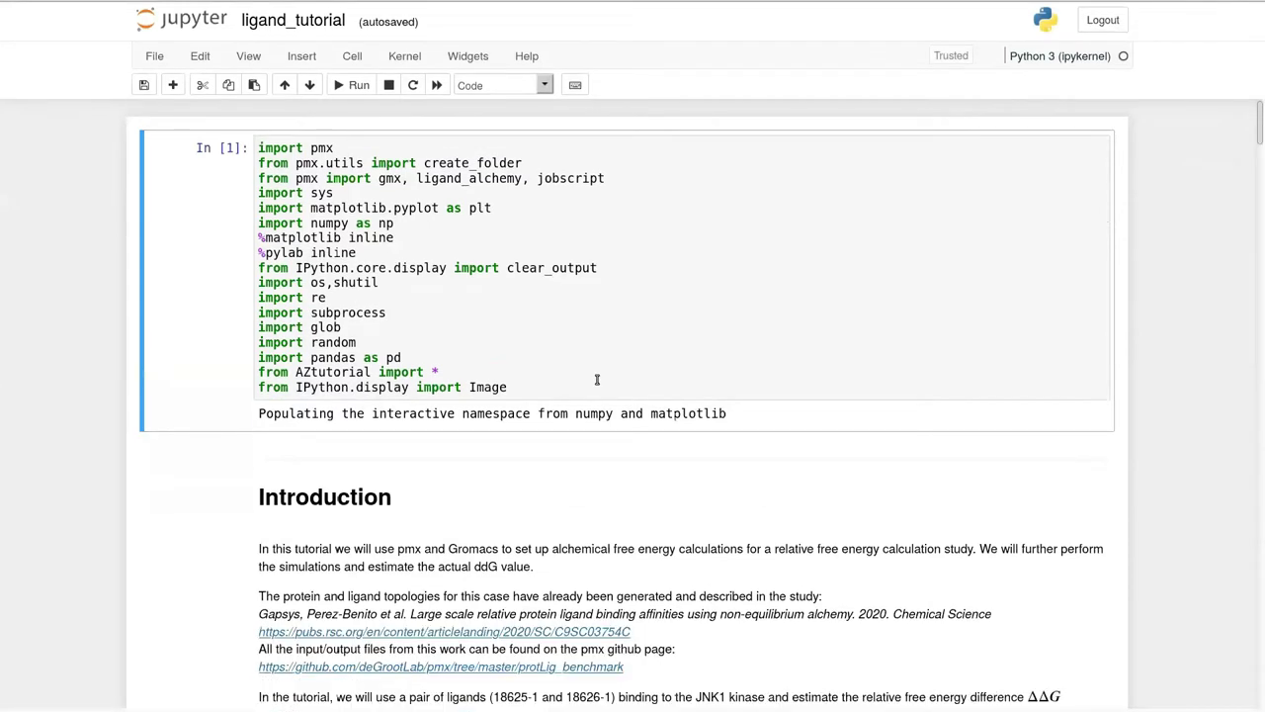
{"action": "left_click", "coordinate": [593, 382]}
{"action": "scroll", "coordinate": [1148, 299], "scroll_direction": "down", "scroll_amount": 2}
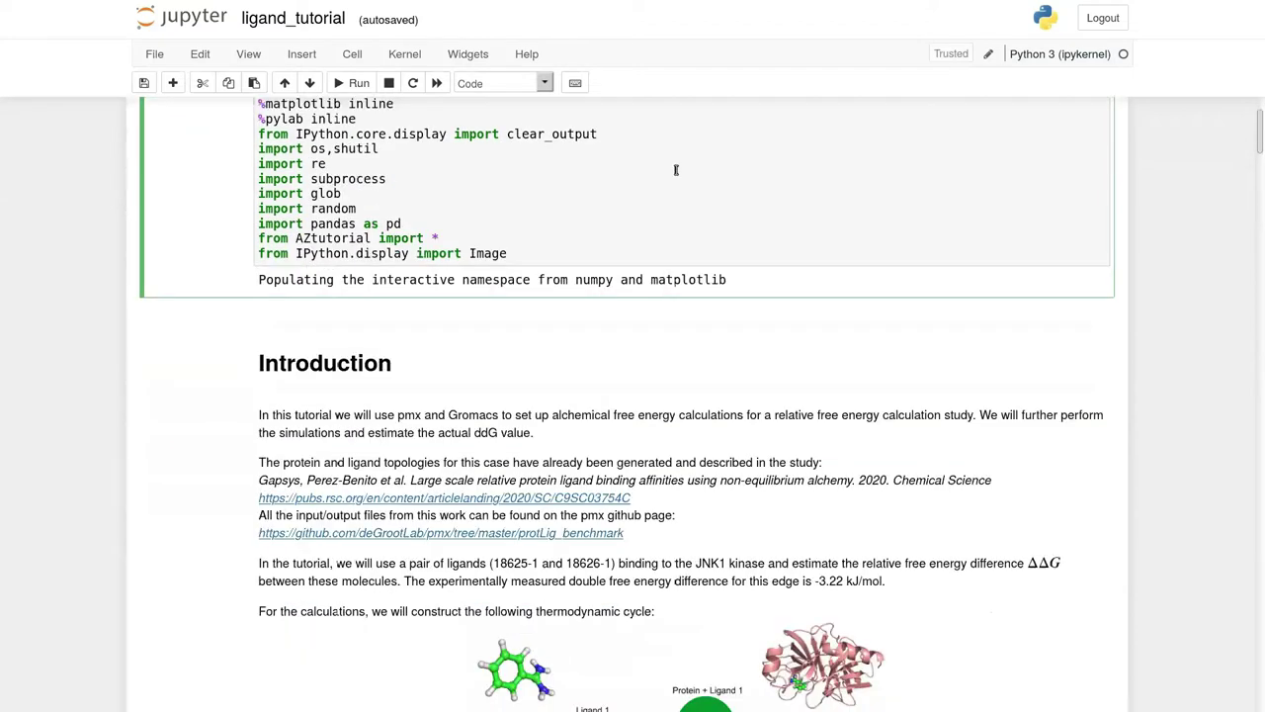
{"action": "scroll", "coordinate": [676, 170], "scroll_direction": "down", "scroll_amount": 1}
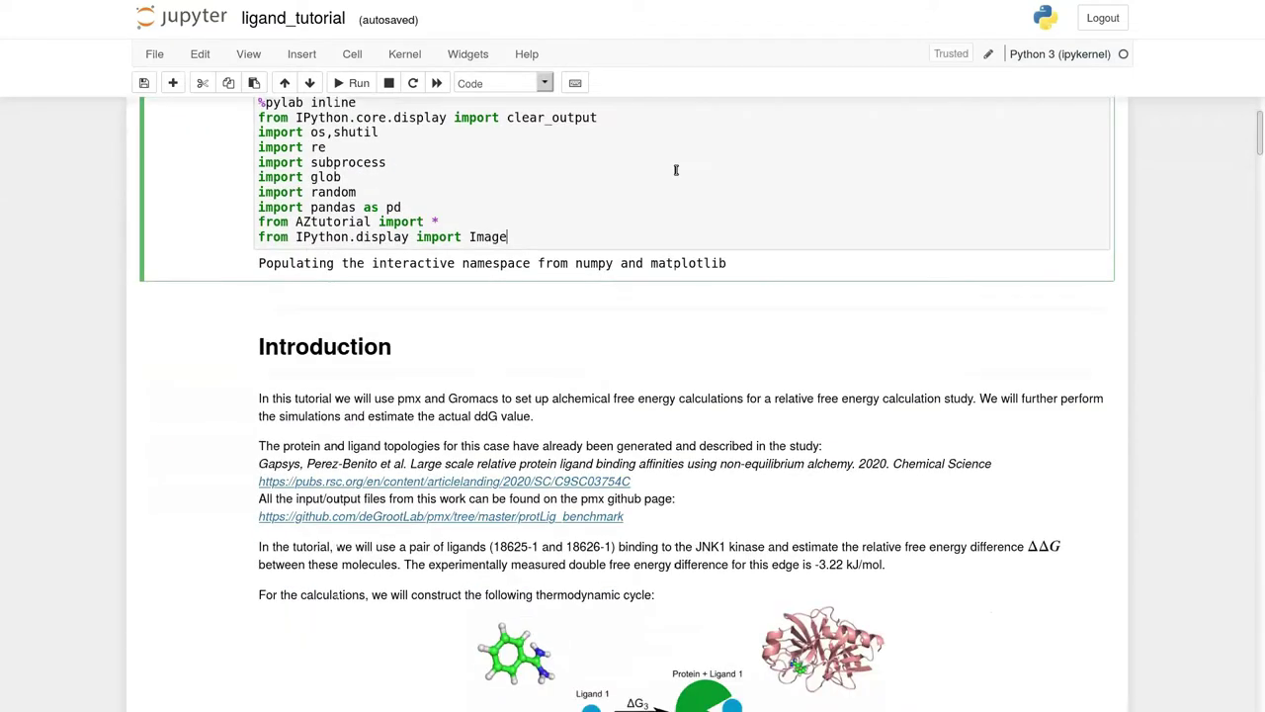
{"action": "scroll", "coordinate": [314, 357], "scroll_direction": "up", "scroll_amount": 2}
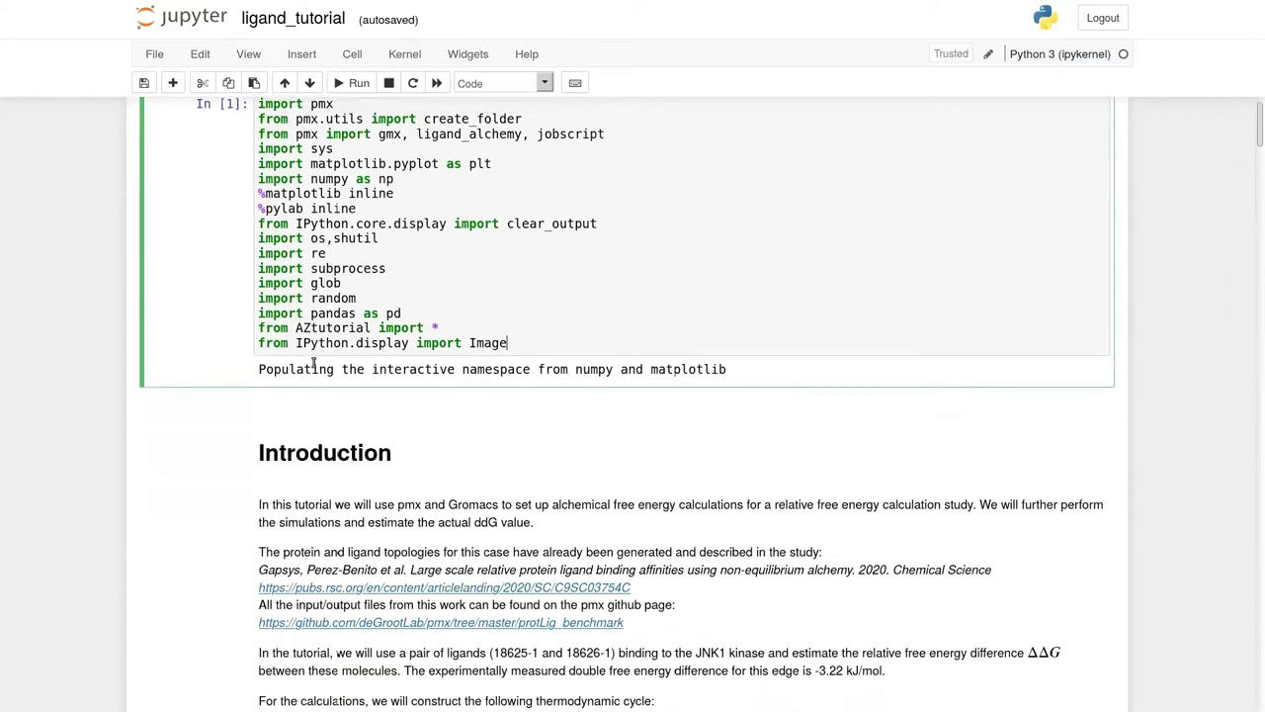
{"action": "scroll", "coordinate": [309, 371], "scroll_direction": "up", "scroll_amount": 1}
{"action": "key", "text": "shift+Return"}
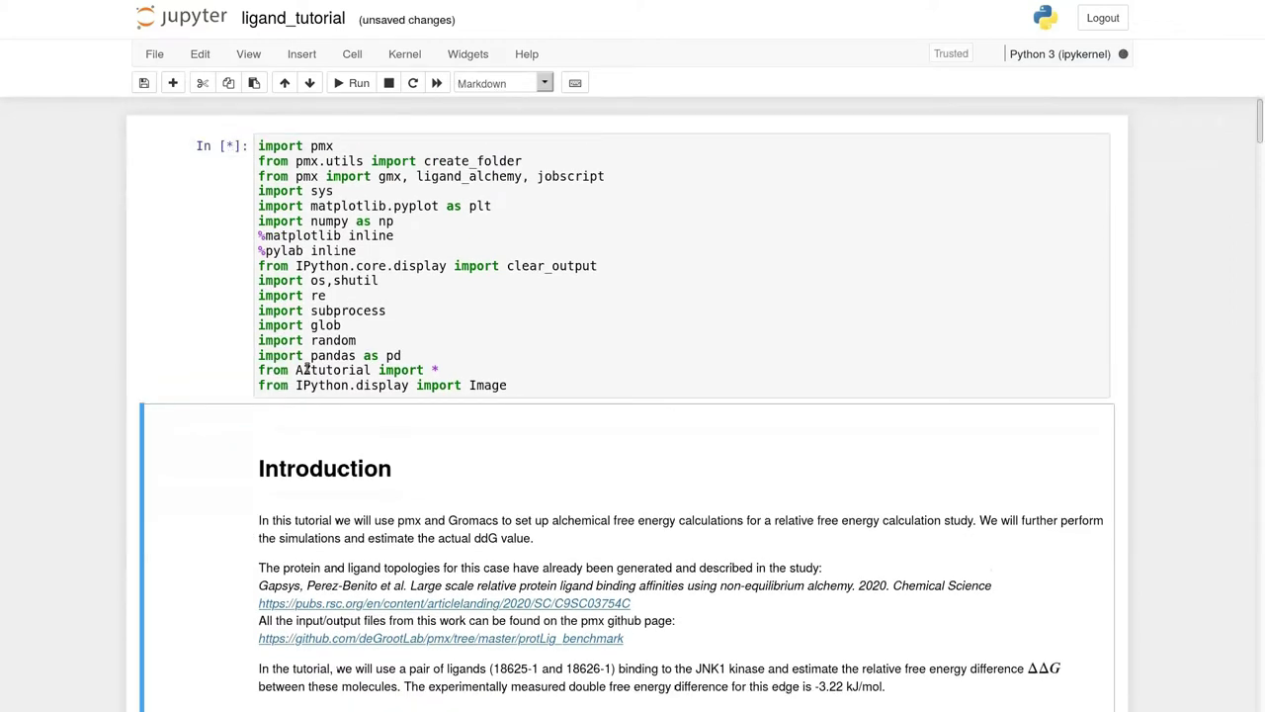
Highlight the AZtutorial import, open AZtutorial.py in the terminal and examine its class parameters and folder setup functions
{"action": "left_click", "coordinate": [448, 366]}
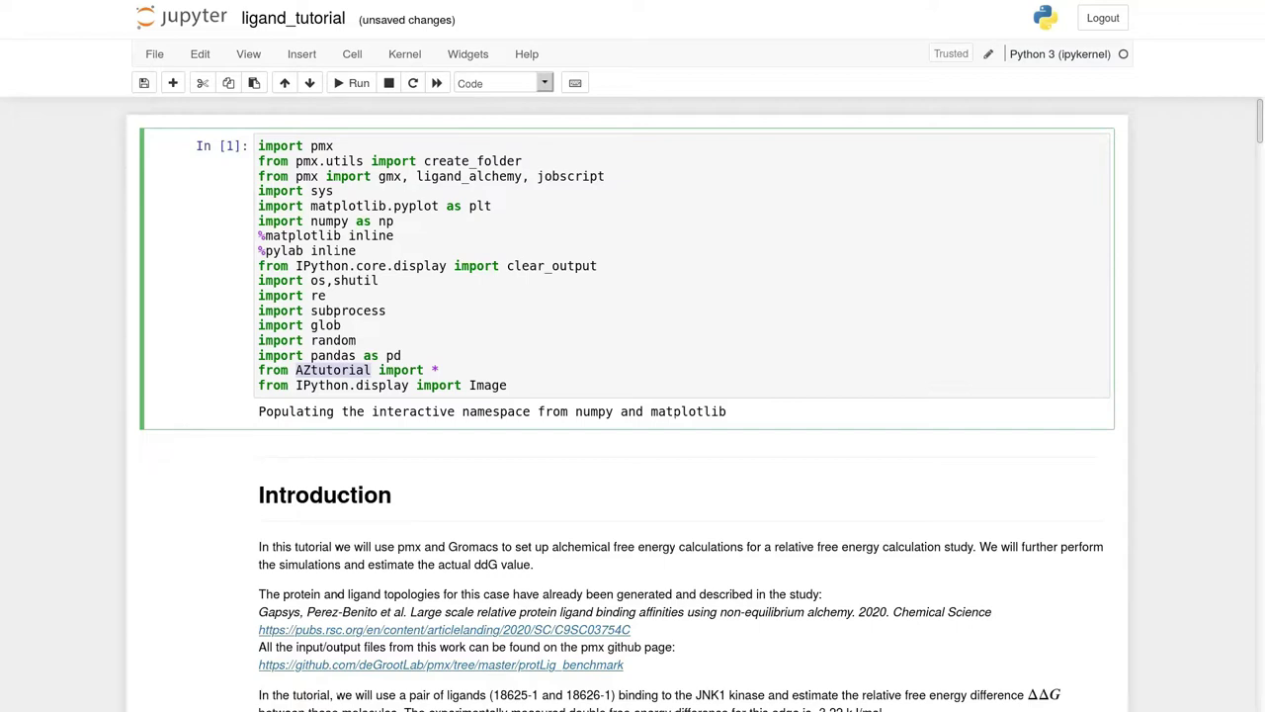
{"action": "key", "text": "alt+Tab"}
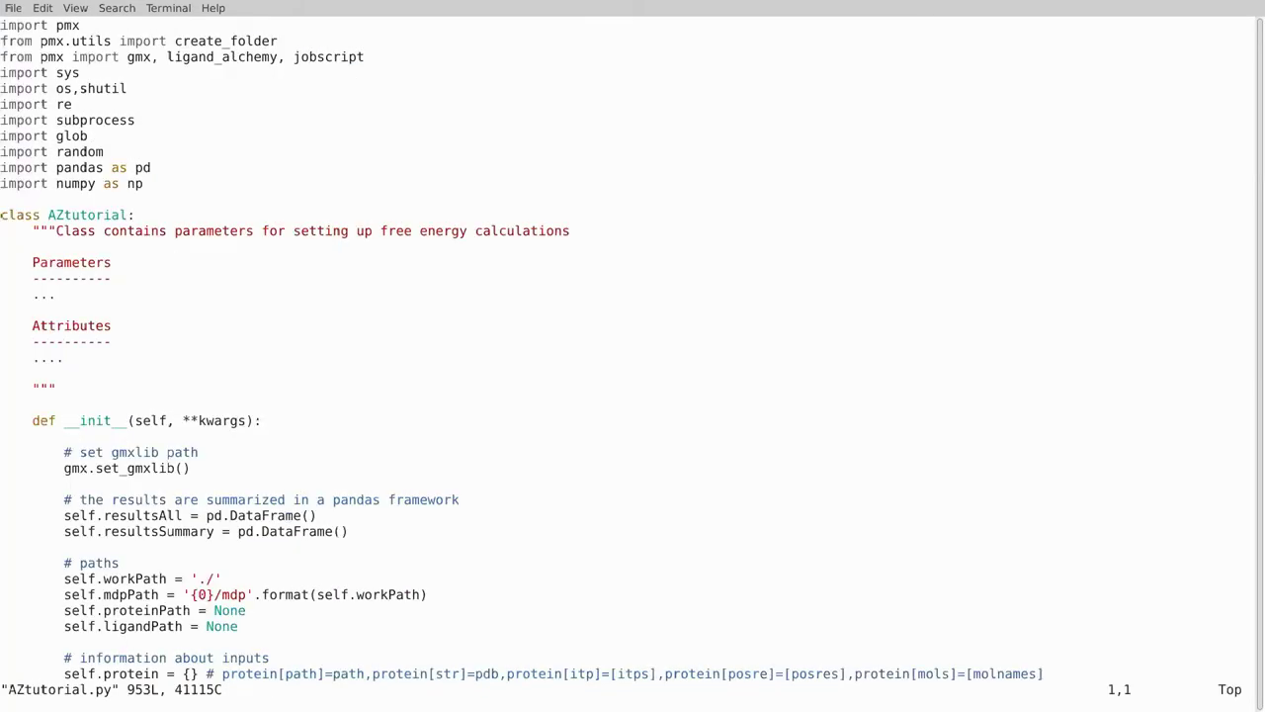
{"action": "key", "text": "ctrl+f"}
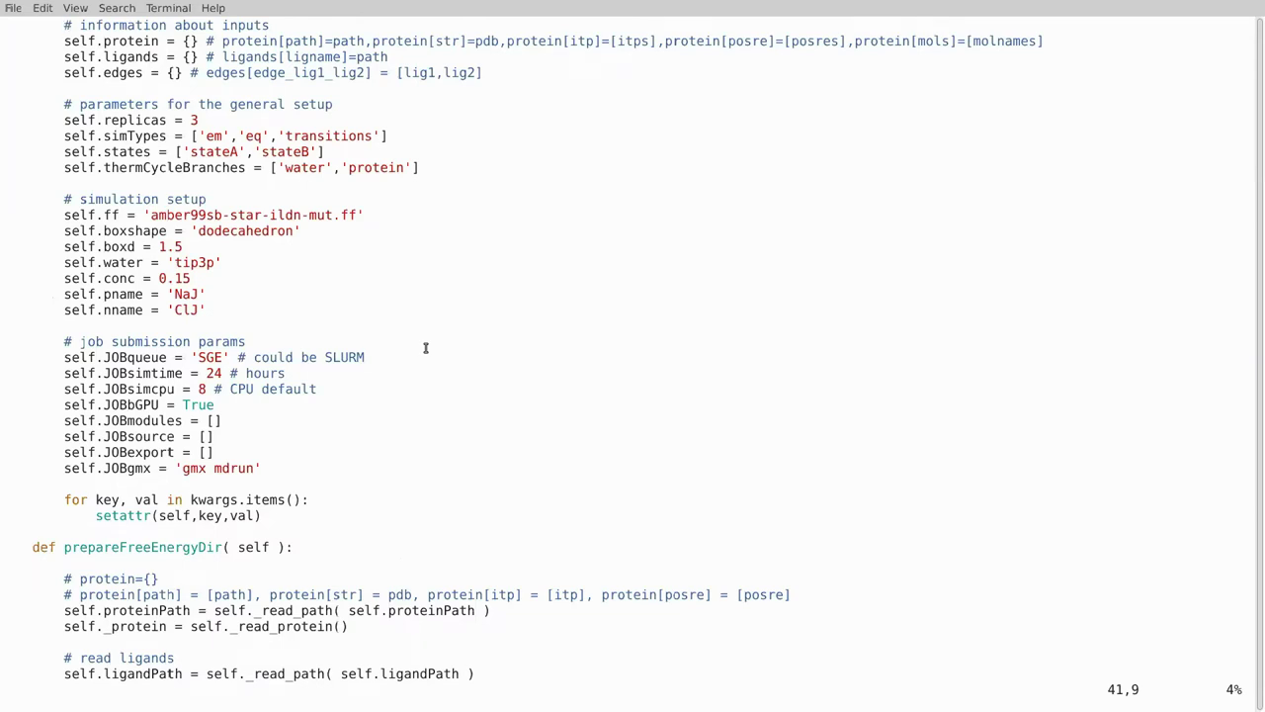
{"action": "key", "text": "ctrl+f"}
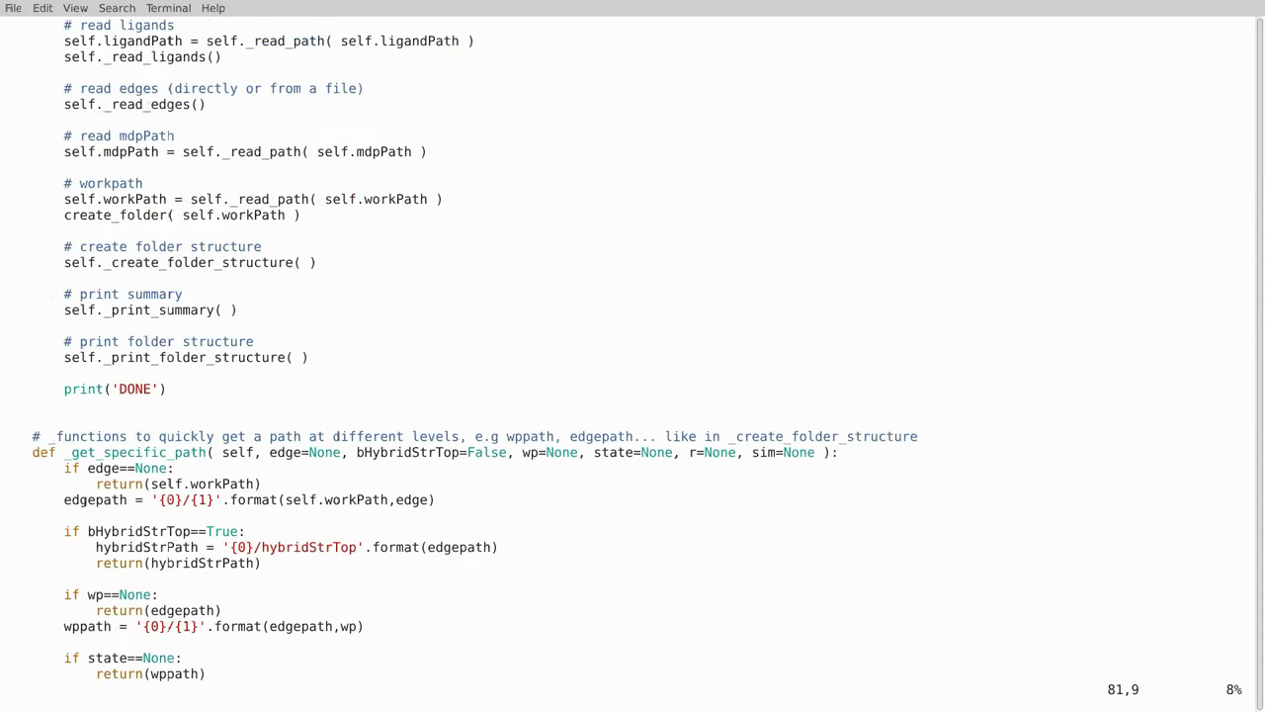
{"action": "key", "text": "ctrl+f"}
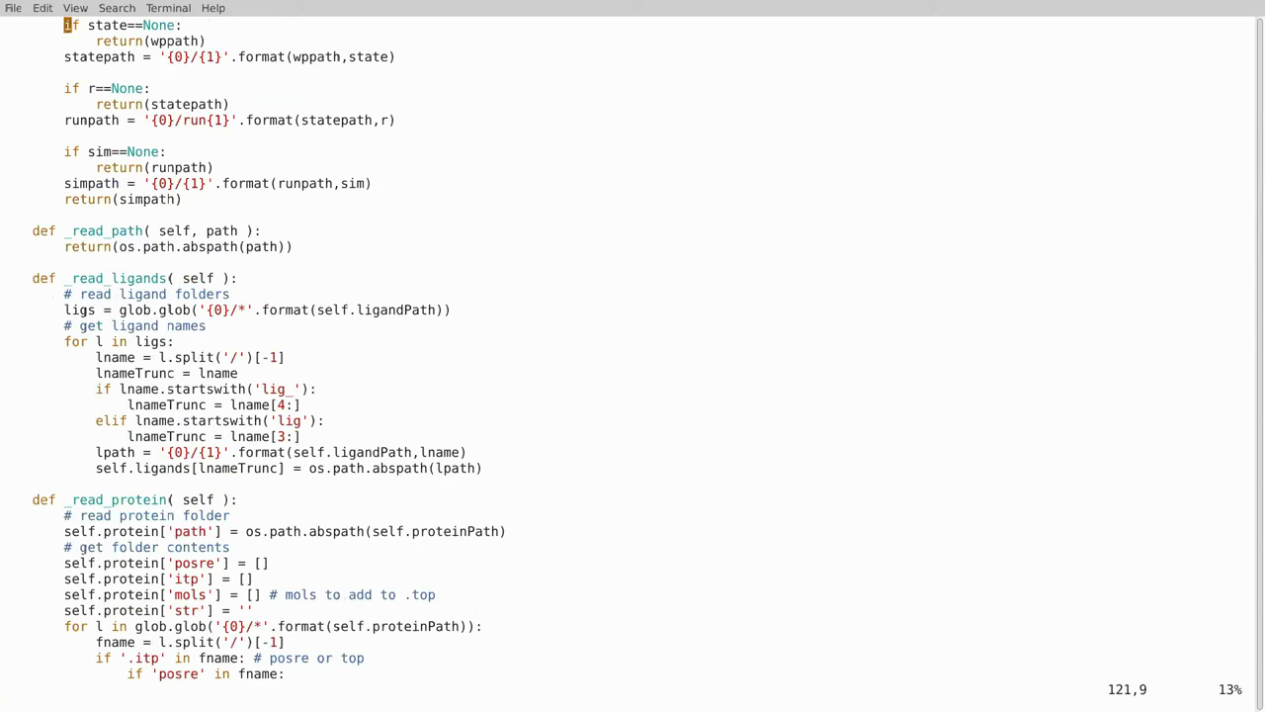
{"action": "key", "text": "ctrl+f"}
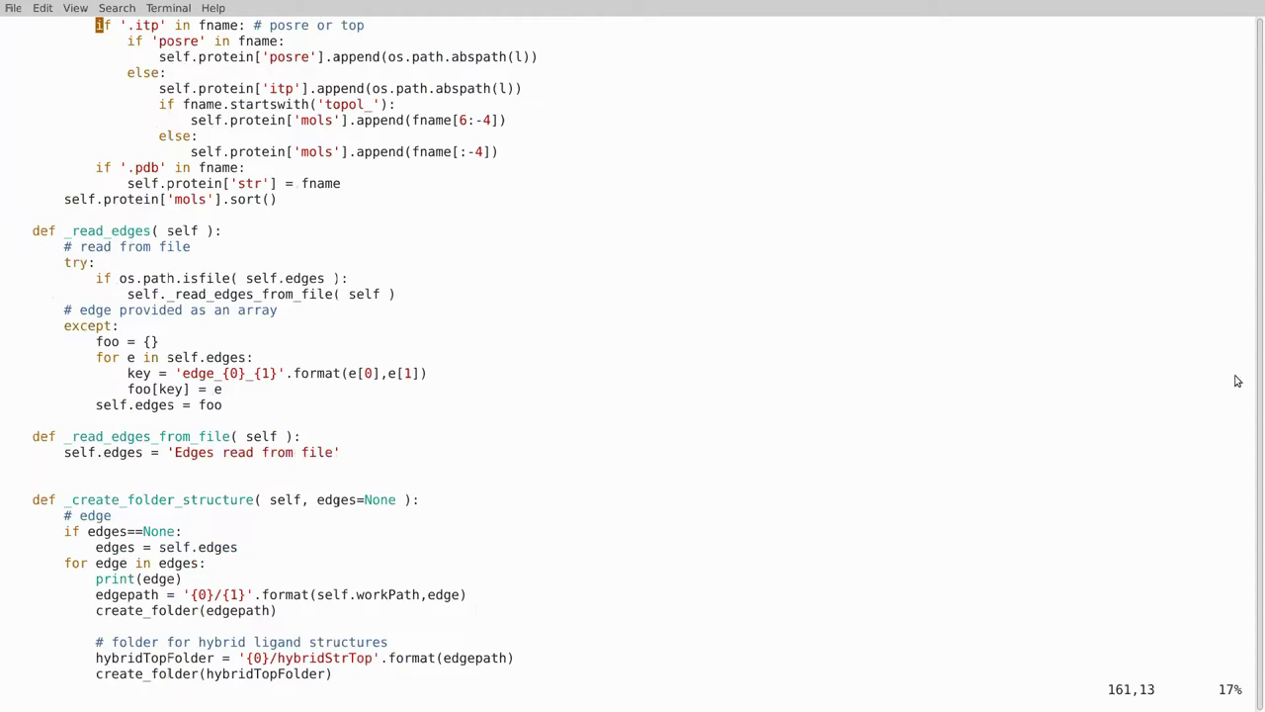
{"action": "key", "text": "ctrl+f"}
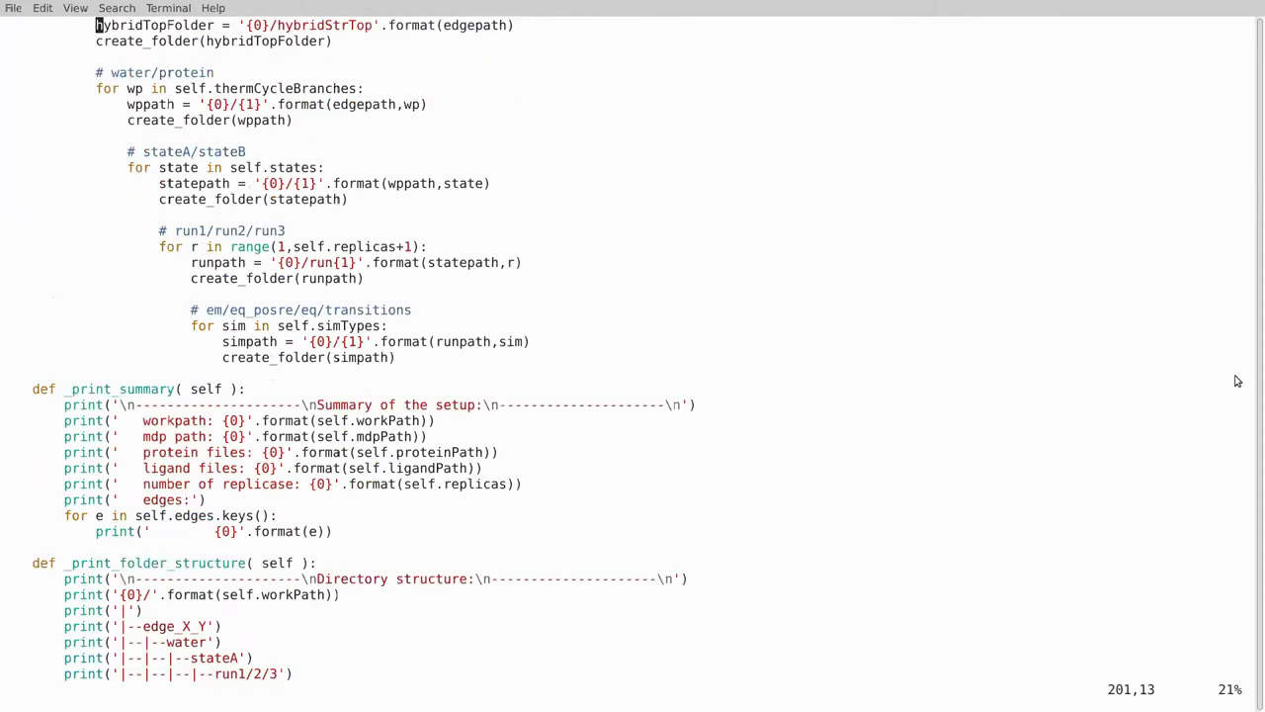
Return to the ligand_tutorial notebook and examine the Introduction text and the thermodynamic cycle diagram
{"action": "key", "text": "alt+Tab"}
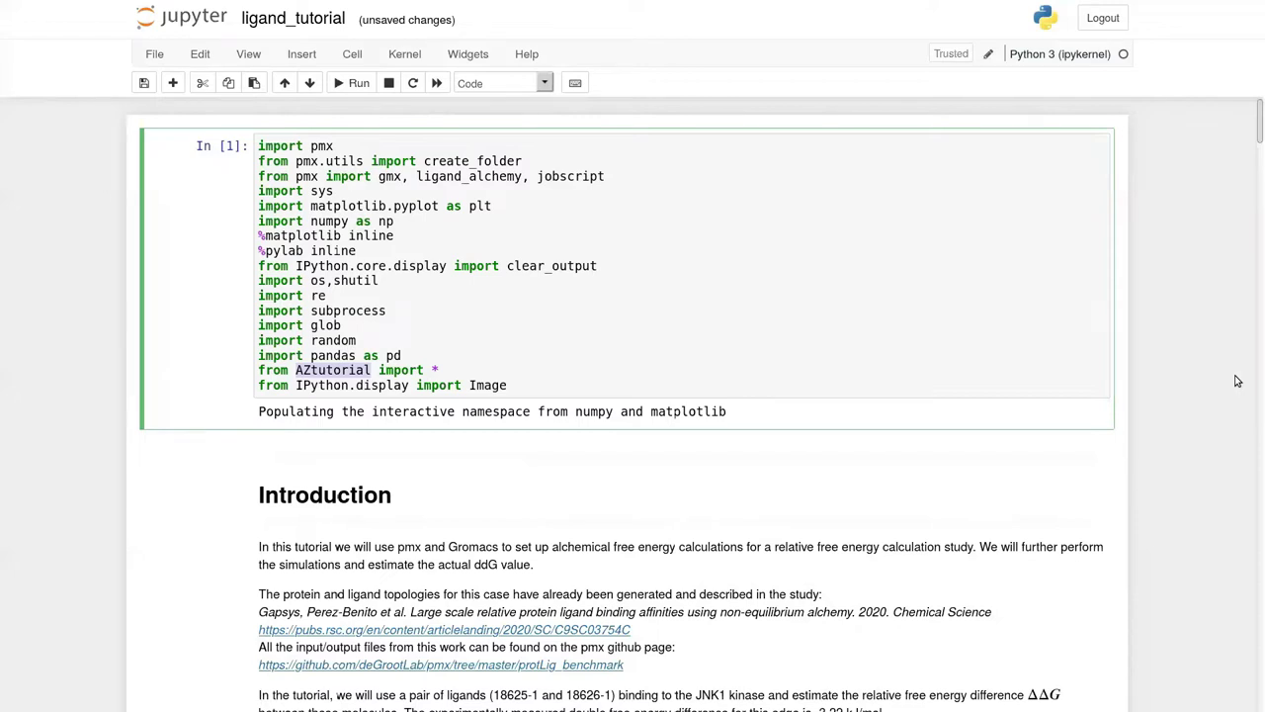
{"action": "scroll", "coordinate": [1236, 380], "scroll_direction": "down", "scroll_amount": 4}
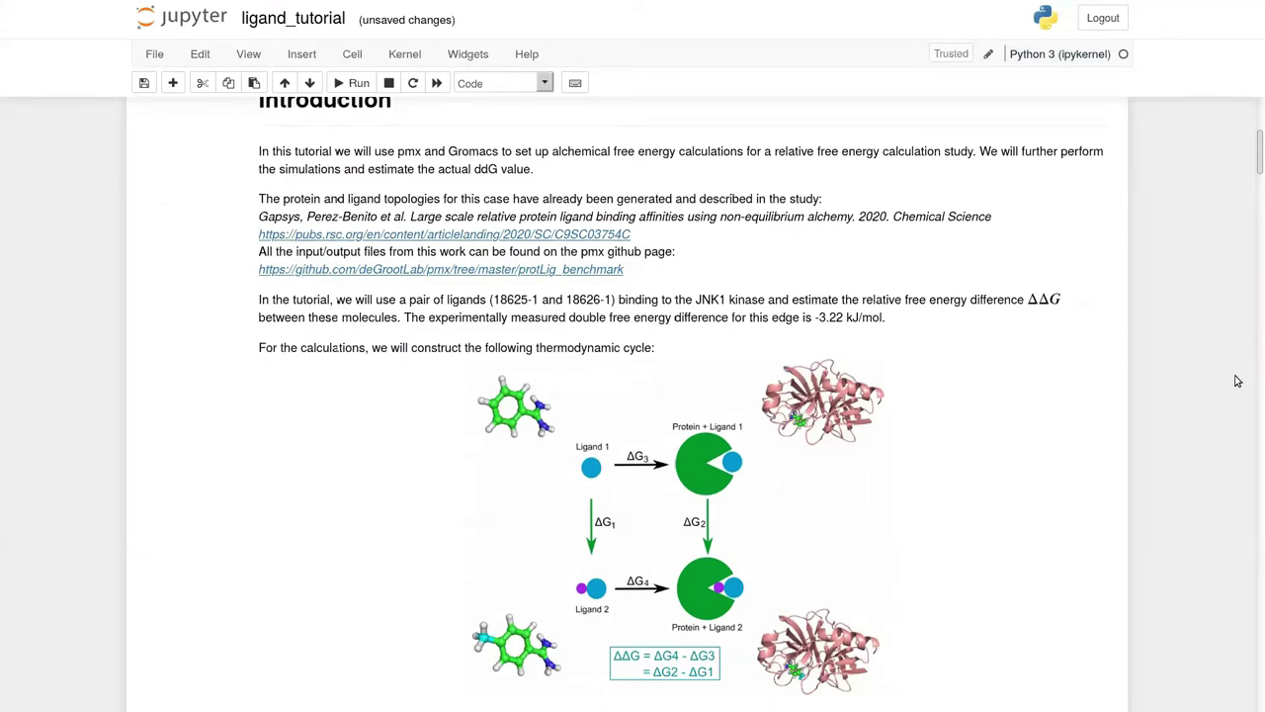
{"action": "scroll", "coordinate": [467, 296], "scroll_direction": "down", "scroll_amount": 1}
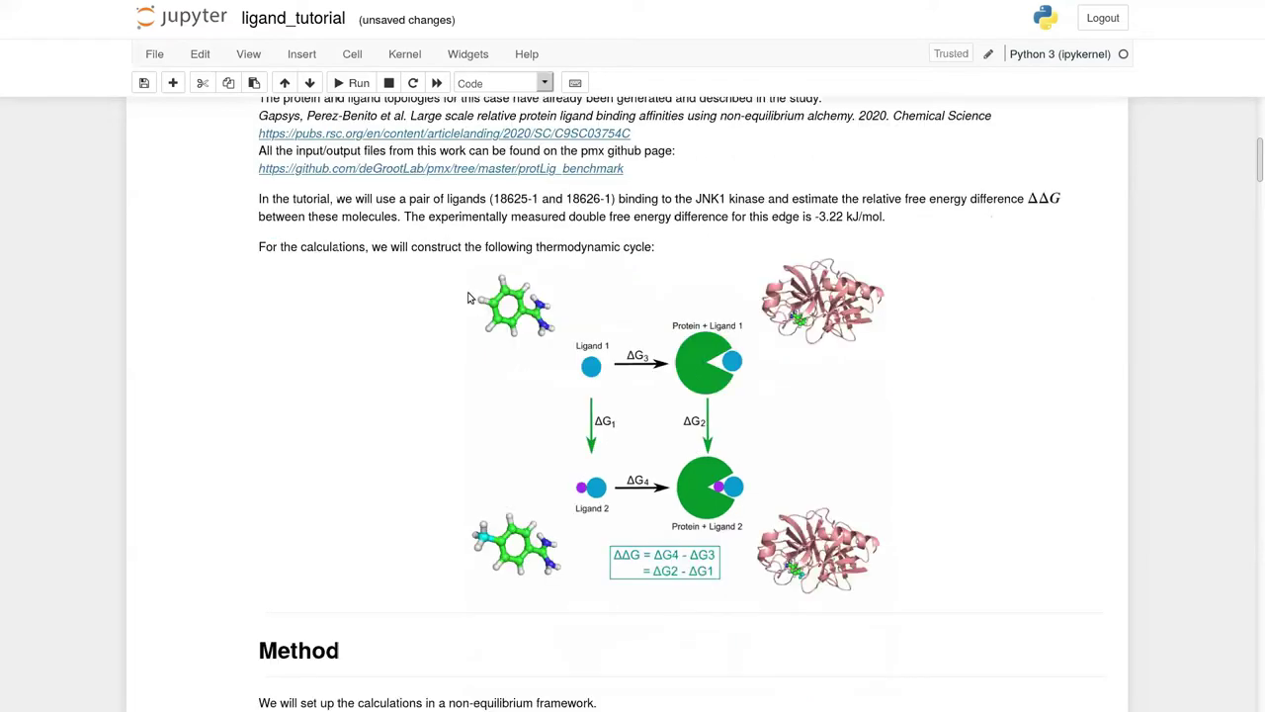
{"action": "scroll", "coordinate": [519, 504], "scroll_direction": "down", "scroll_amount": 1}
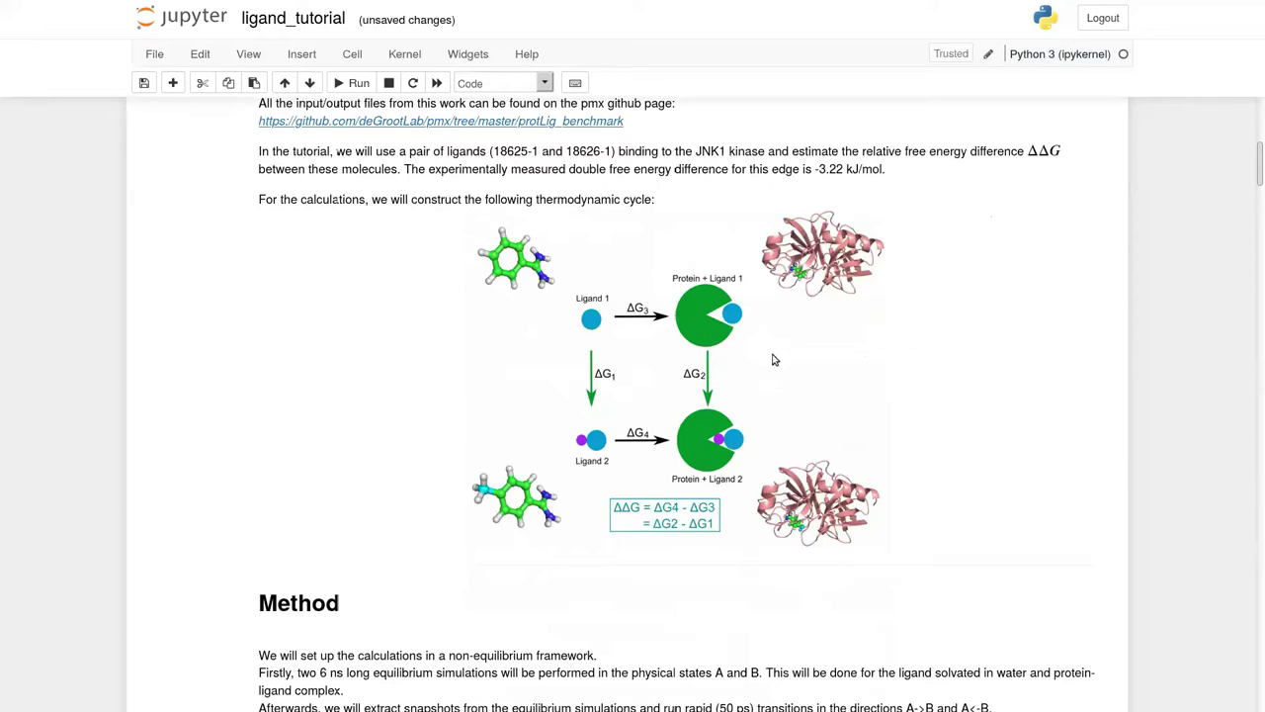
{"action": "left_click", "coordinate": [481, 492]}
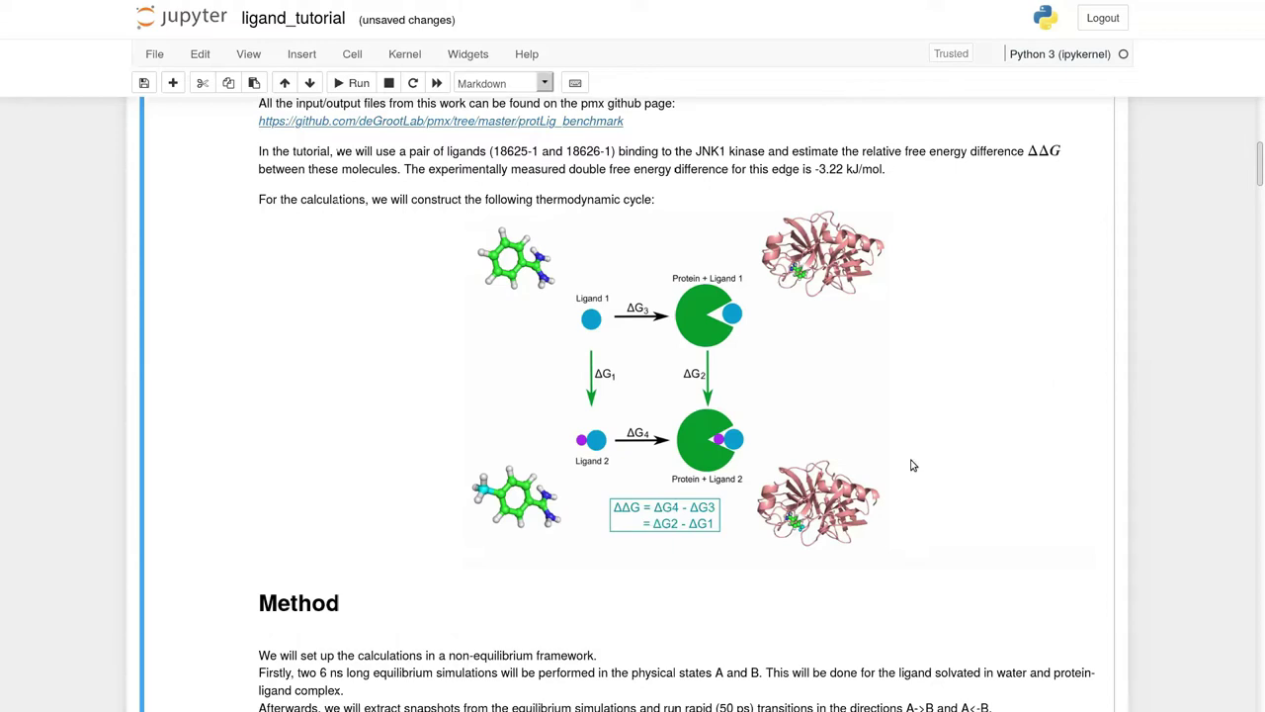
{"action": "scroll", "coordinate": [913, 464], "scroll_direction": "up", "scroll_amount": 1}
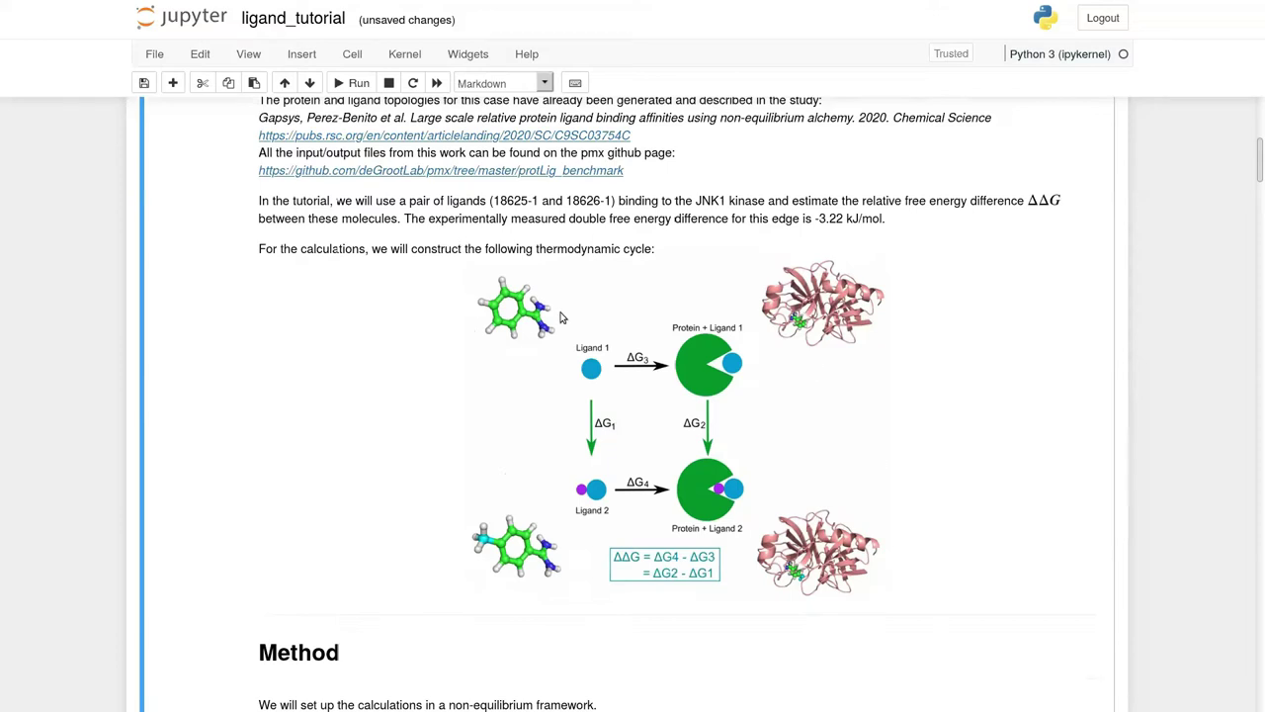
{"action": "scroll", "coordinate": [1103, 453], "scroll_direction": "up", "scroll_amount": 1}
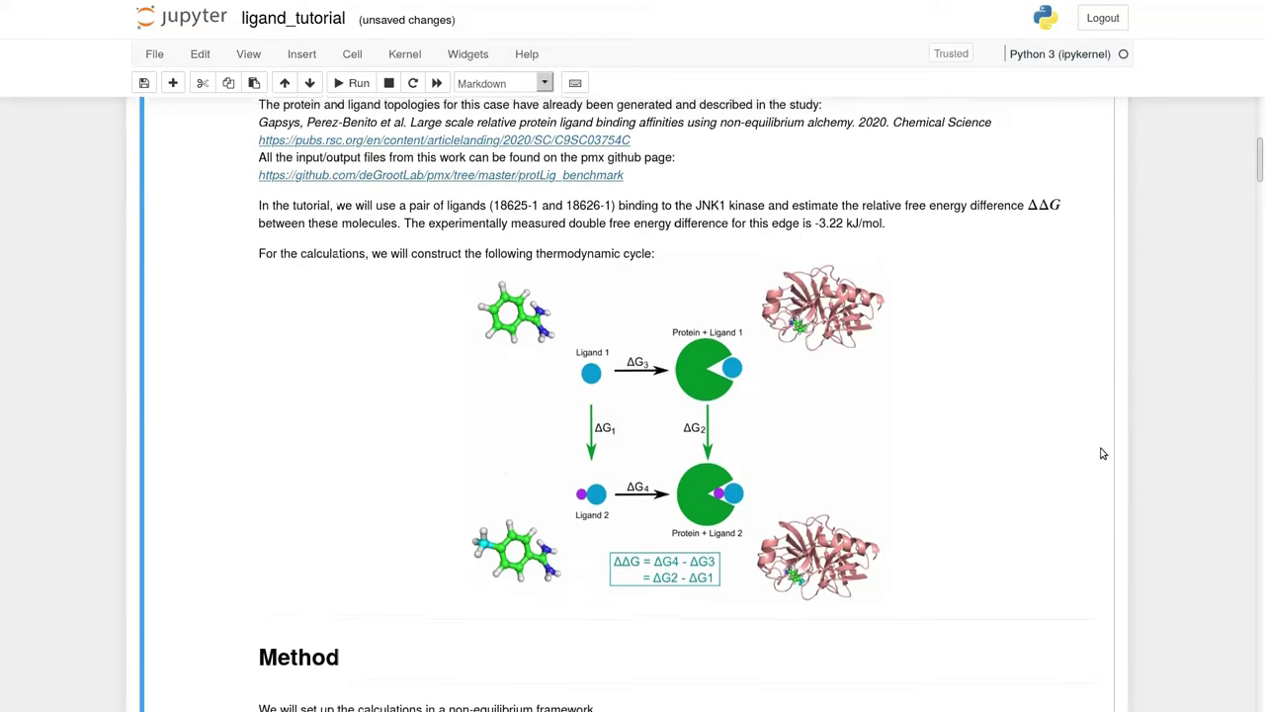
{"action": "scroll", "coordinate": [494, 433], "scroll_direction": "up", "scroll_amount": 4}
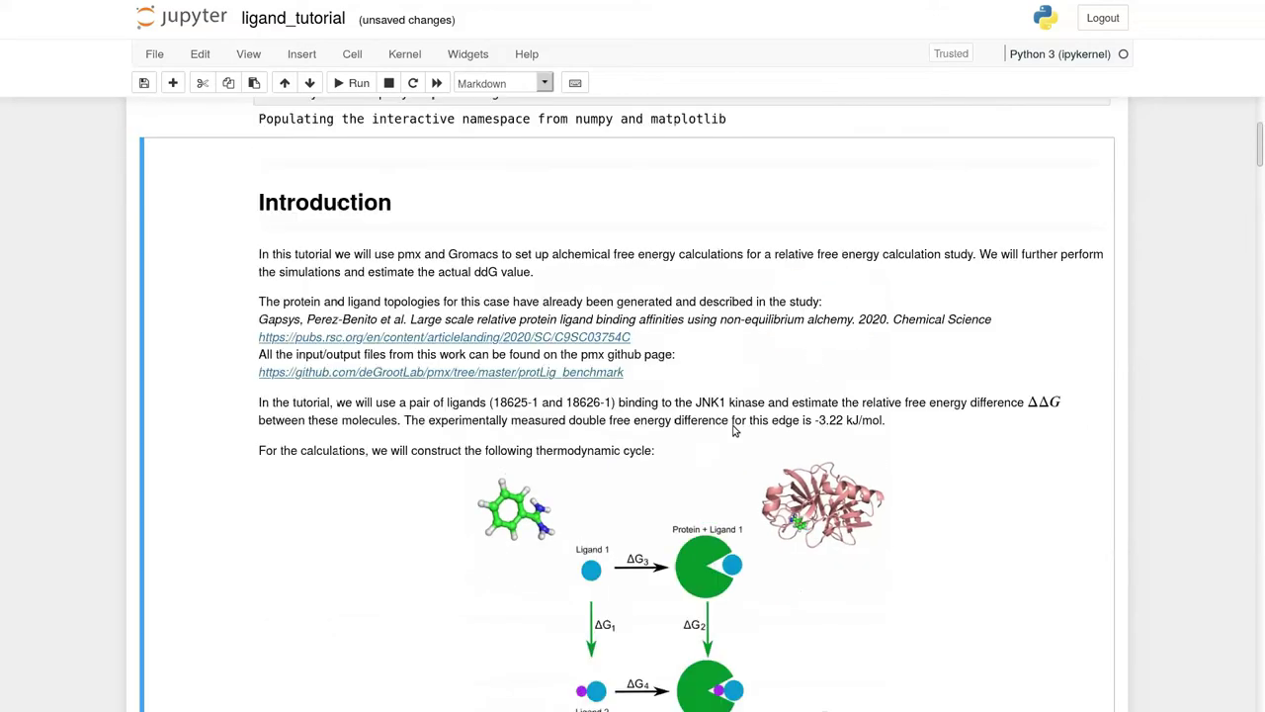
Review the Introduction and highlight the ligand names 18625-1 and 18626-1 and the sentence on the experimentally measured double free energy difference
{"action": "scroll", "coordinate": [743, 431], "scroll_direction": "up", "scroll_amount": 2}
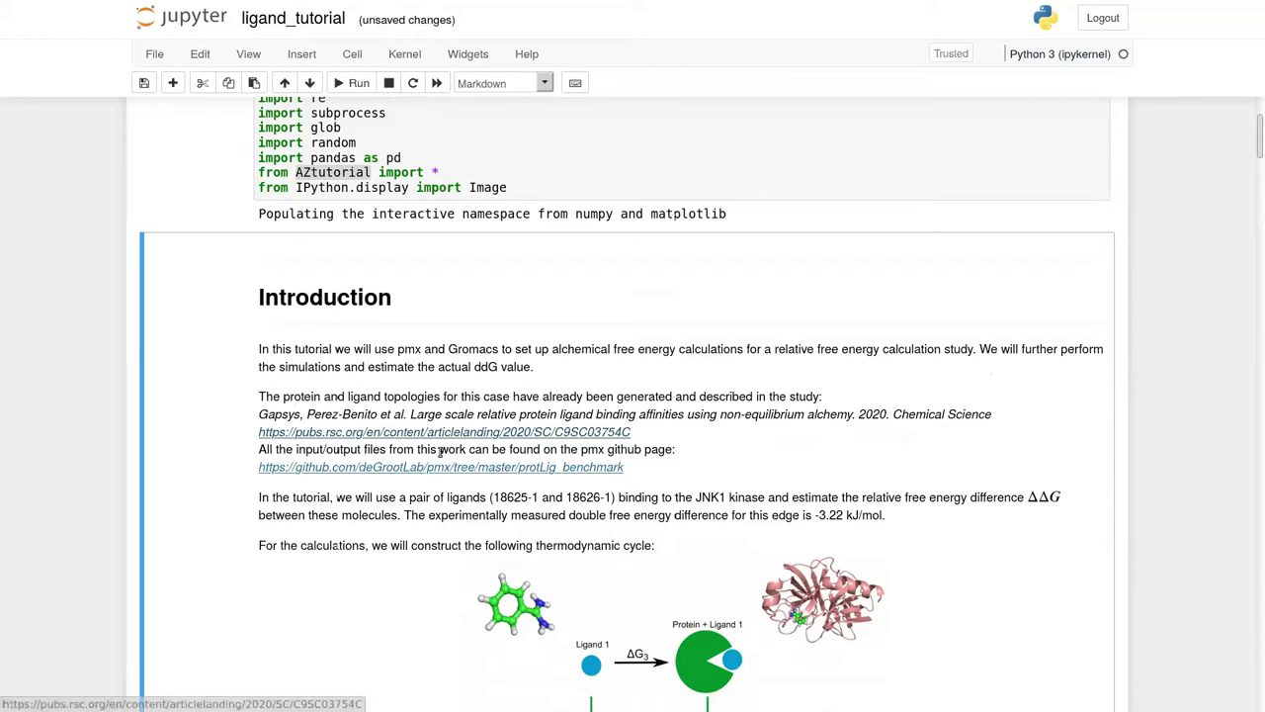
{"action": "scroll", "coordinate": [788, 432], "scroll_direction": "down", "scroll_amount": 1}
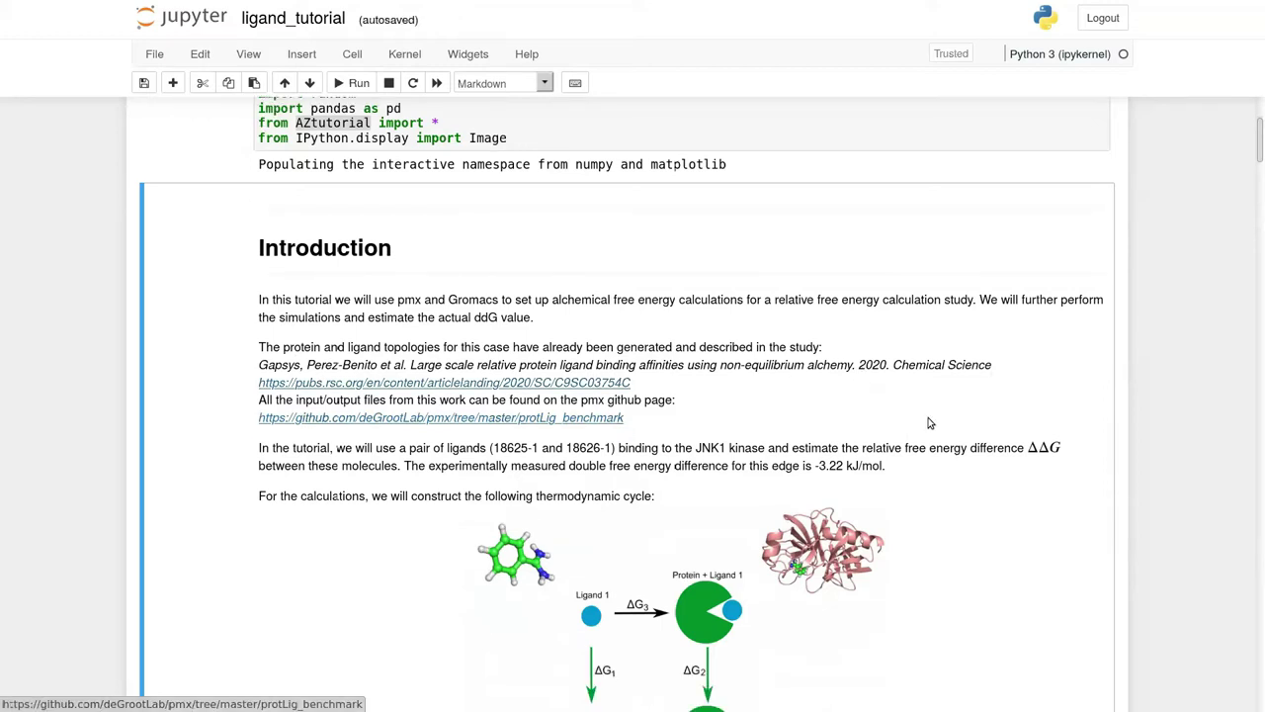
{"action": "scroll", "coordinate": [893, 413], "scroll_direction": "down", "scroll_amount": 1}
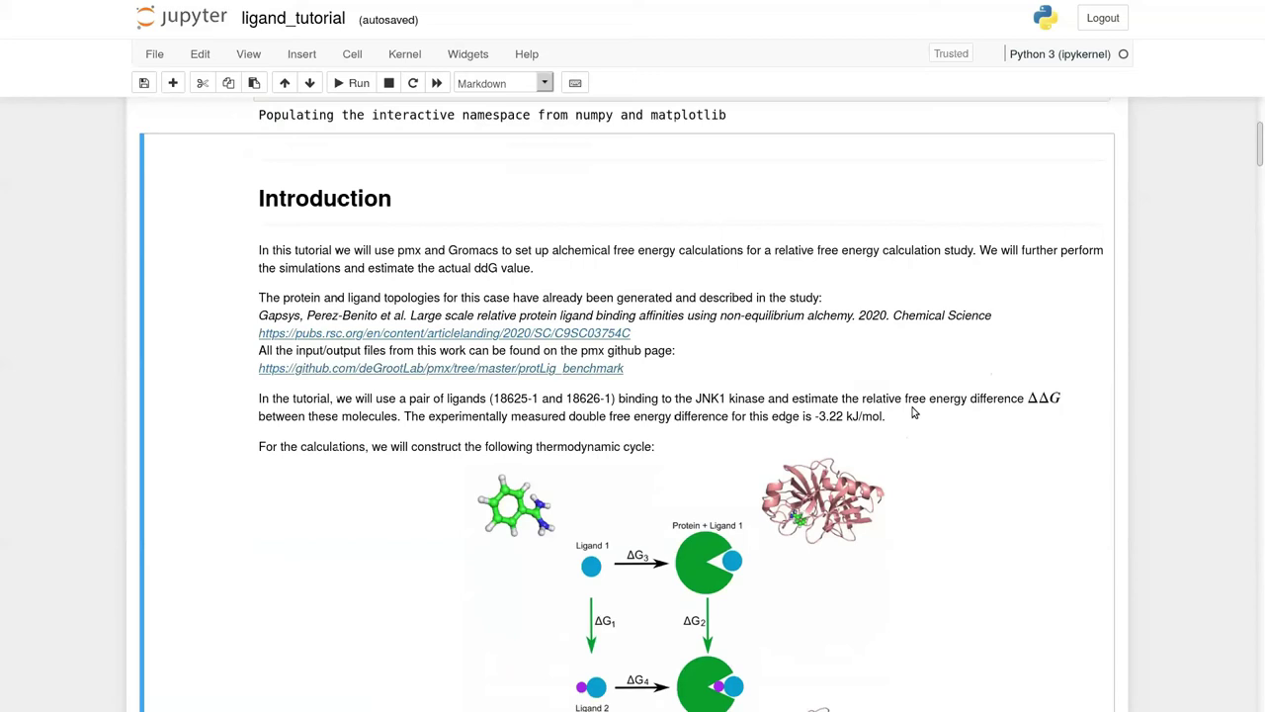
{"action": "scroll", "coordinate": [944, 345], "scroll_direction": "down", "scroll_amount": 1}
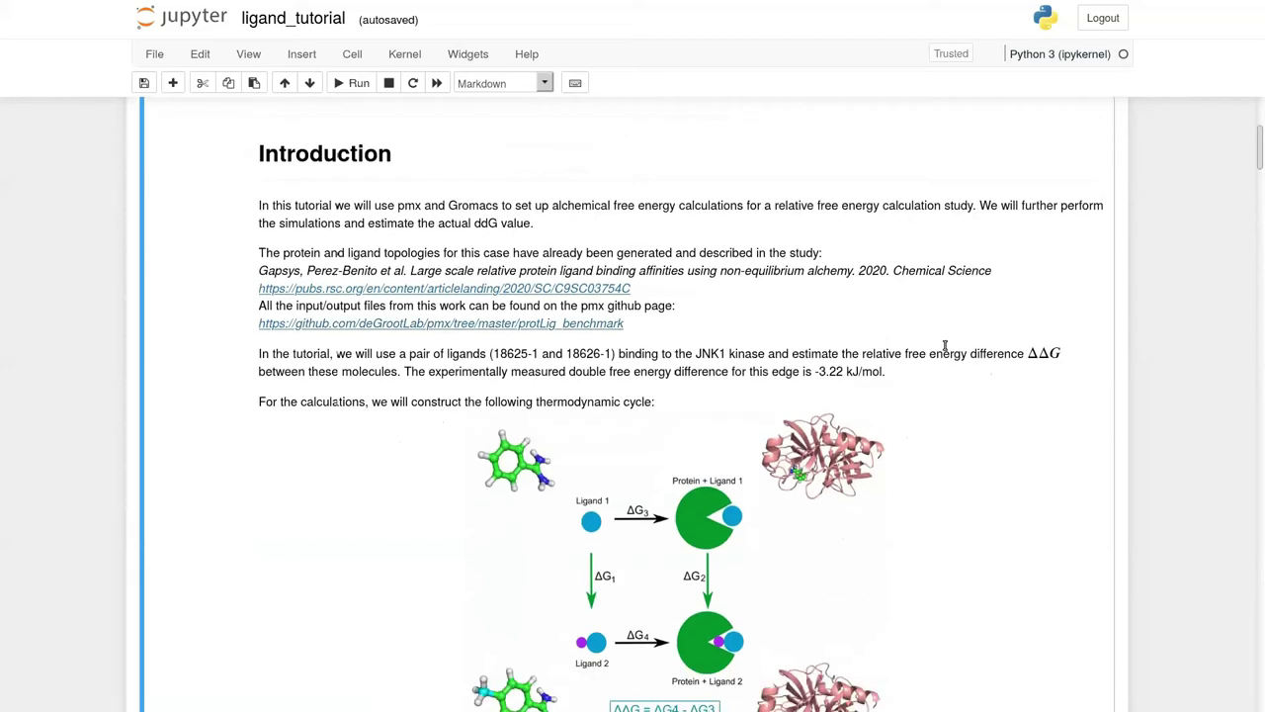
{"action": "scroll", "coordinate": [262, 350], "scroll_direction": "down", "scroll_amount": 1}
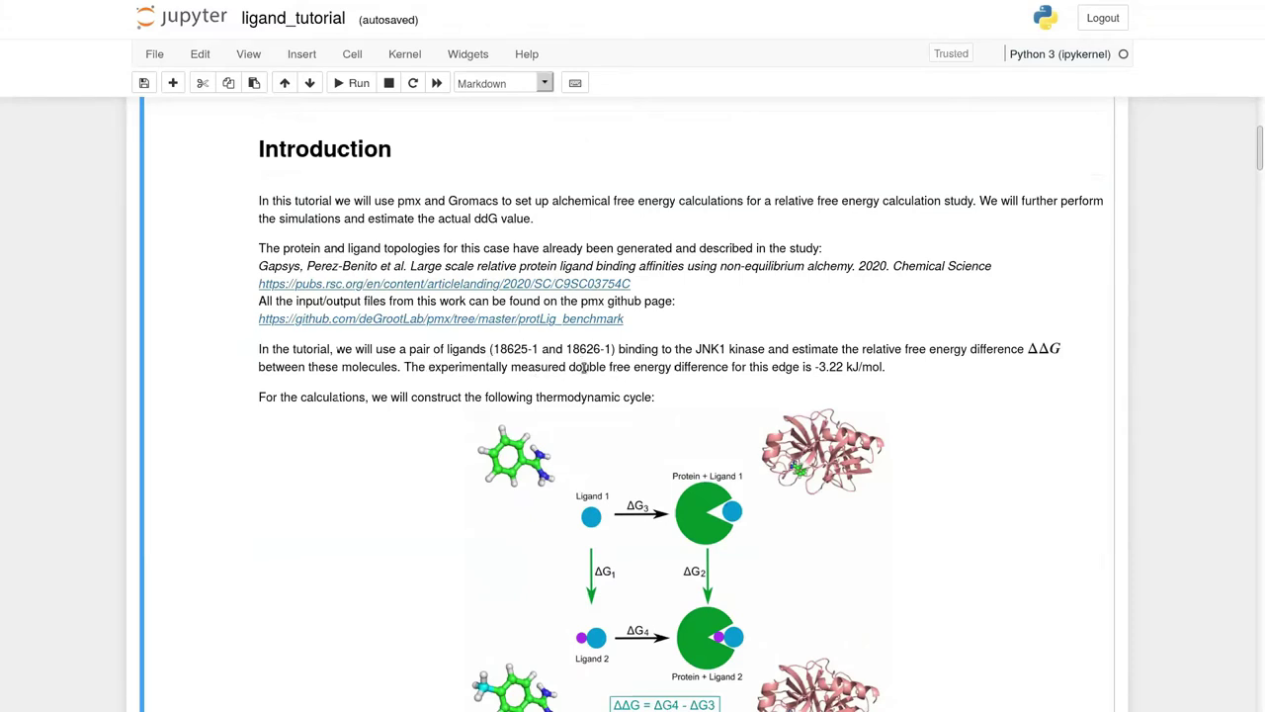
{"action": "left_click_drag", "start_coordinate": [584, 367], "coordinate": [404, 368]}
{"action": "left_click_drag", "start_coordinate": [491, 349], "coordinate": [613, 349]}
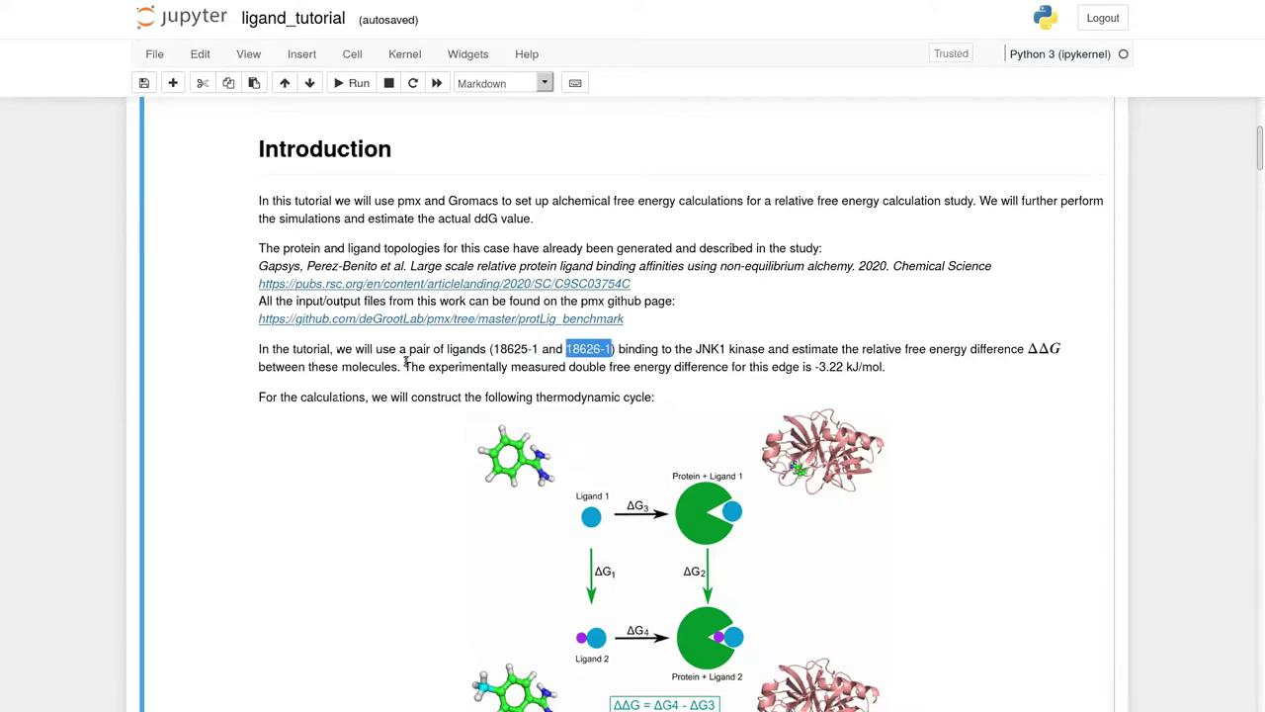
{"action": "left_click_drag", "start_coordinate": [404, 366], "coordinate": [842, 367]}
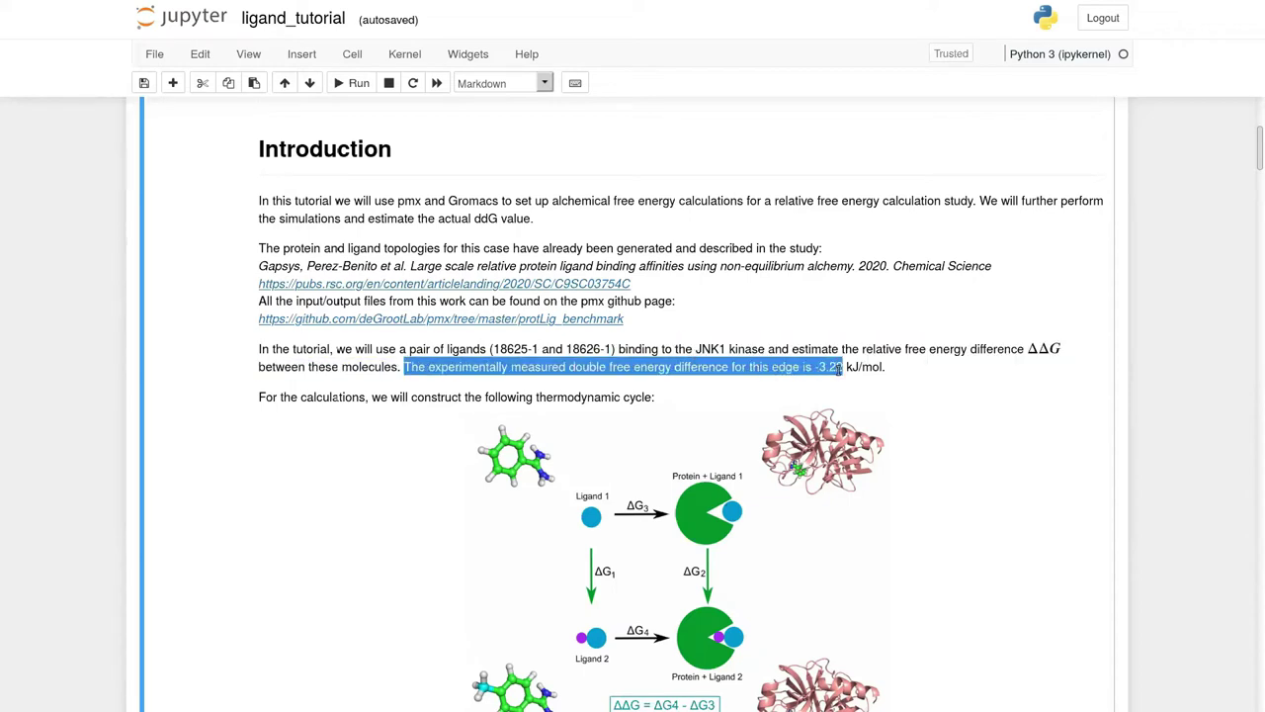
{"action": "left_click", "coordinate": [863, 365]}
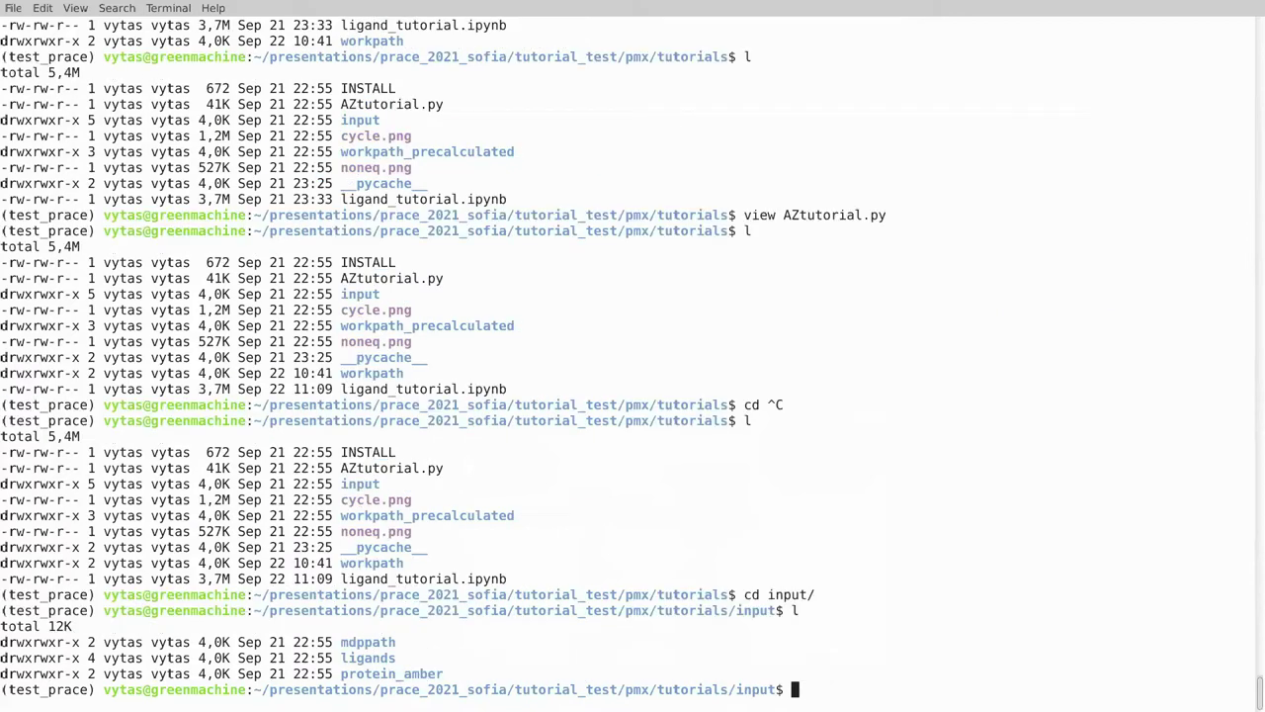
In the terminal, change from the input directory into ligands and list its contents
{"action": "type", "text": "cd li"}
{"action": "key", "text": "Tab"}
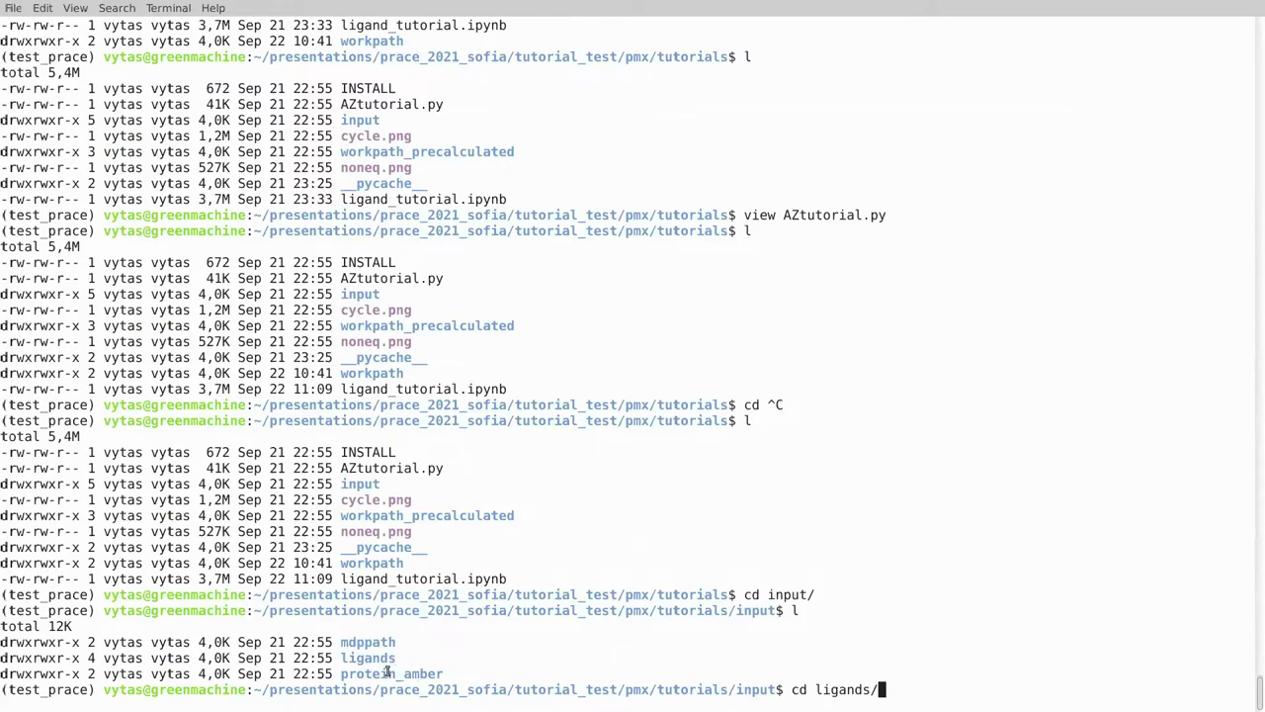
{"action": "key", "text": "Return"}
{"action": "type", "text": "ligands/"}
{"action": "key", "text": "Return"}
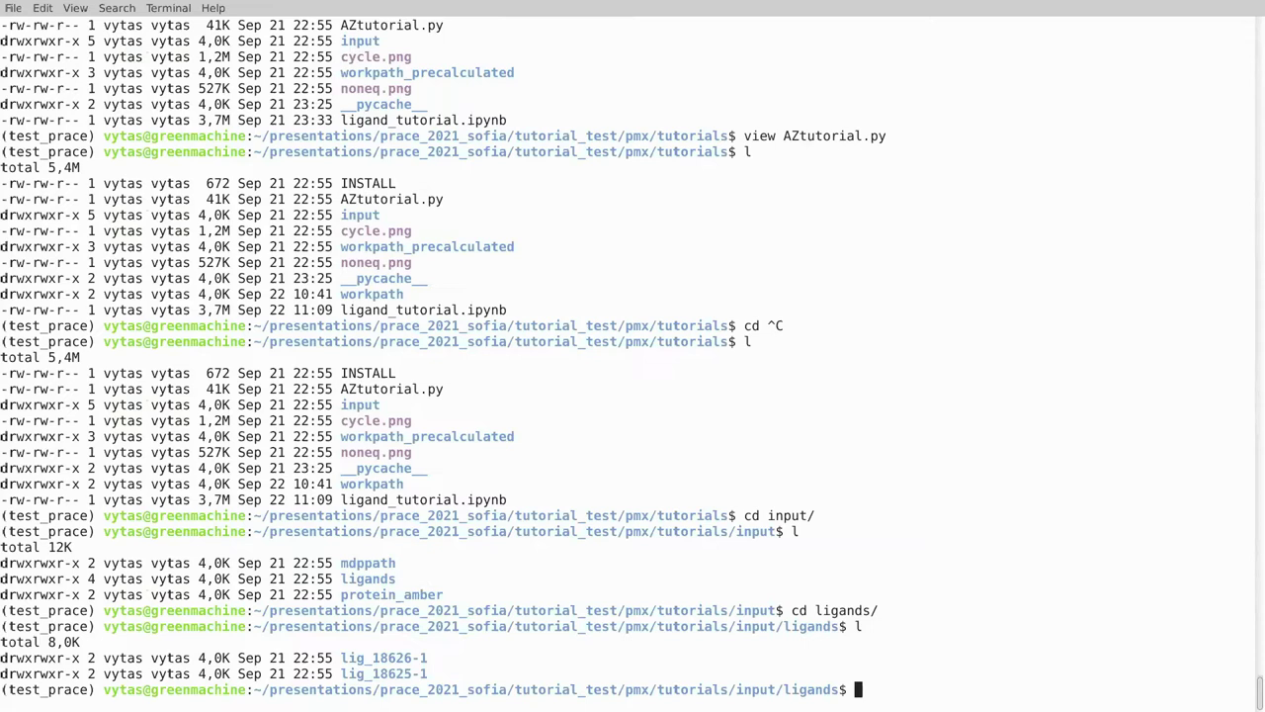
Change into the lig_18625-1 directory, reusing the folder name from the listing, and list its files
{"action": "double_click", "coordinate": [363, 672]}
{"action": "type", "text": "cd"}
{"action": "middle_click", "coordinate": [363, 672]}
{"action": "key", "text": "Return"}
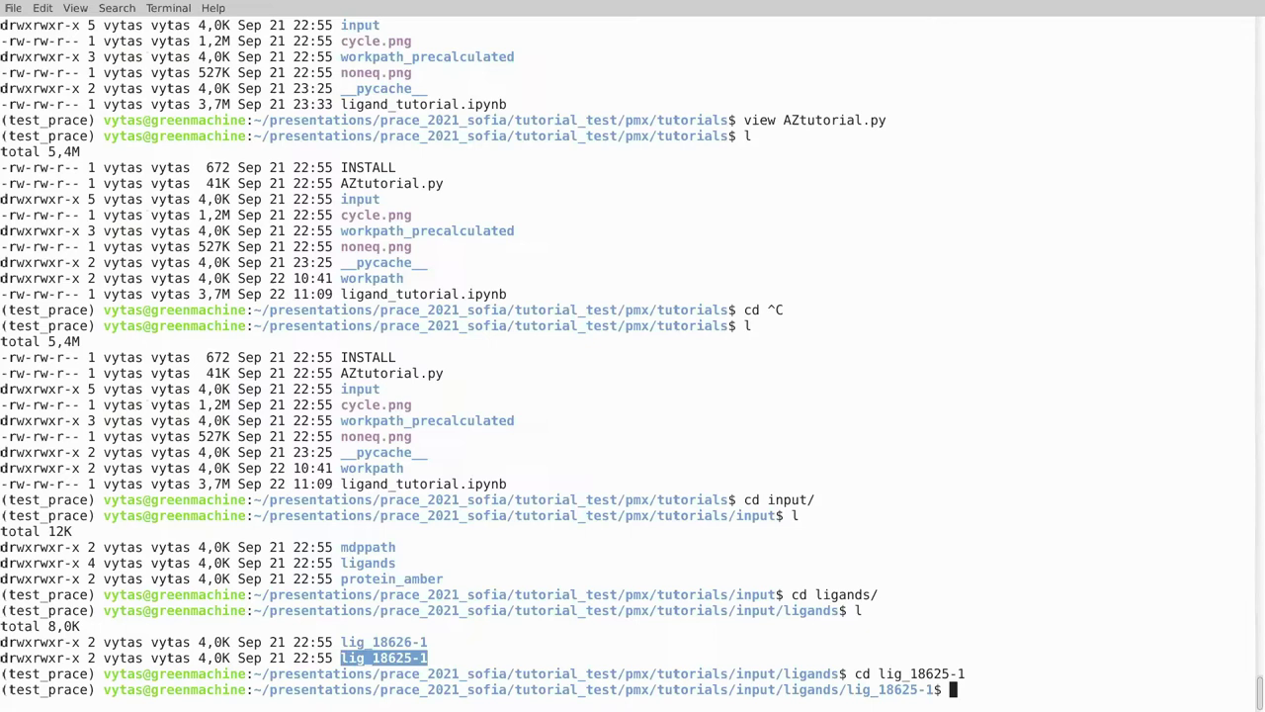
{"action": "type", "text": "l"}
{"action": "key", "text": "Return"}
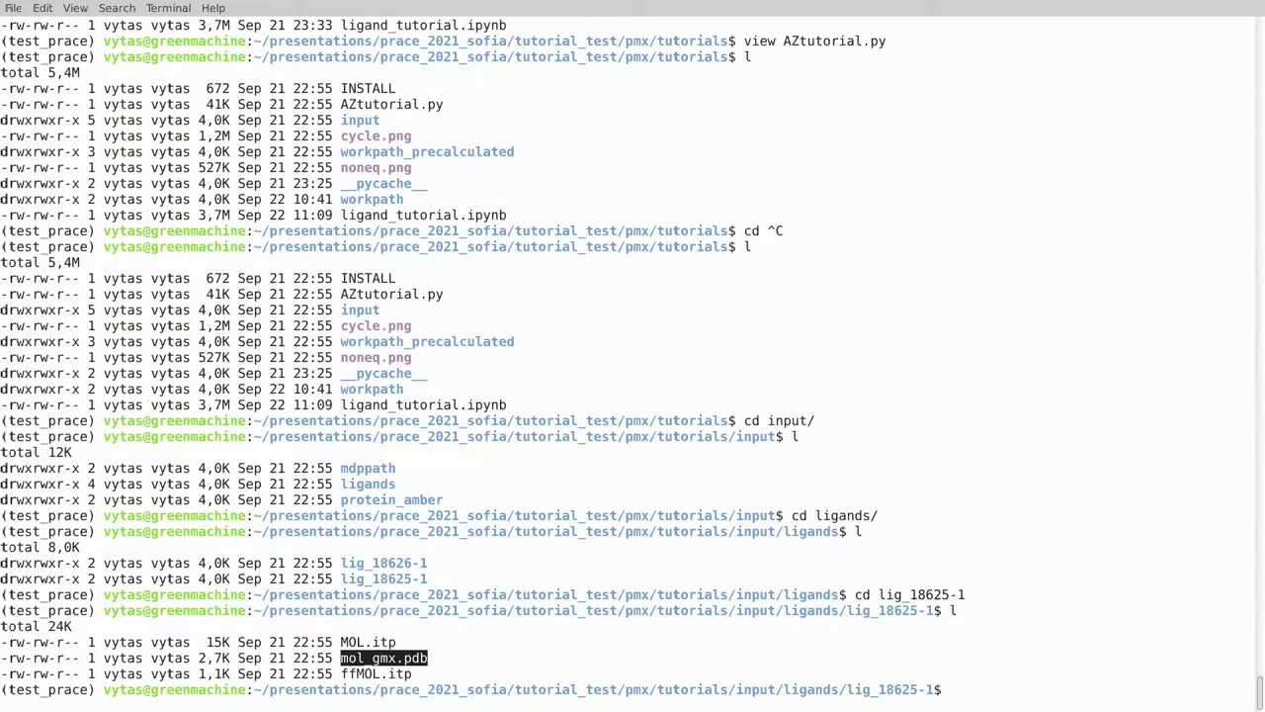
View the ligand structure file mol_gmx.pdb in the terminal and close it again
{"action": "type", "text": "view mol_gmx.pdb"}
{"action": "key", "text": "Return"}
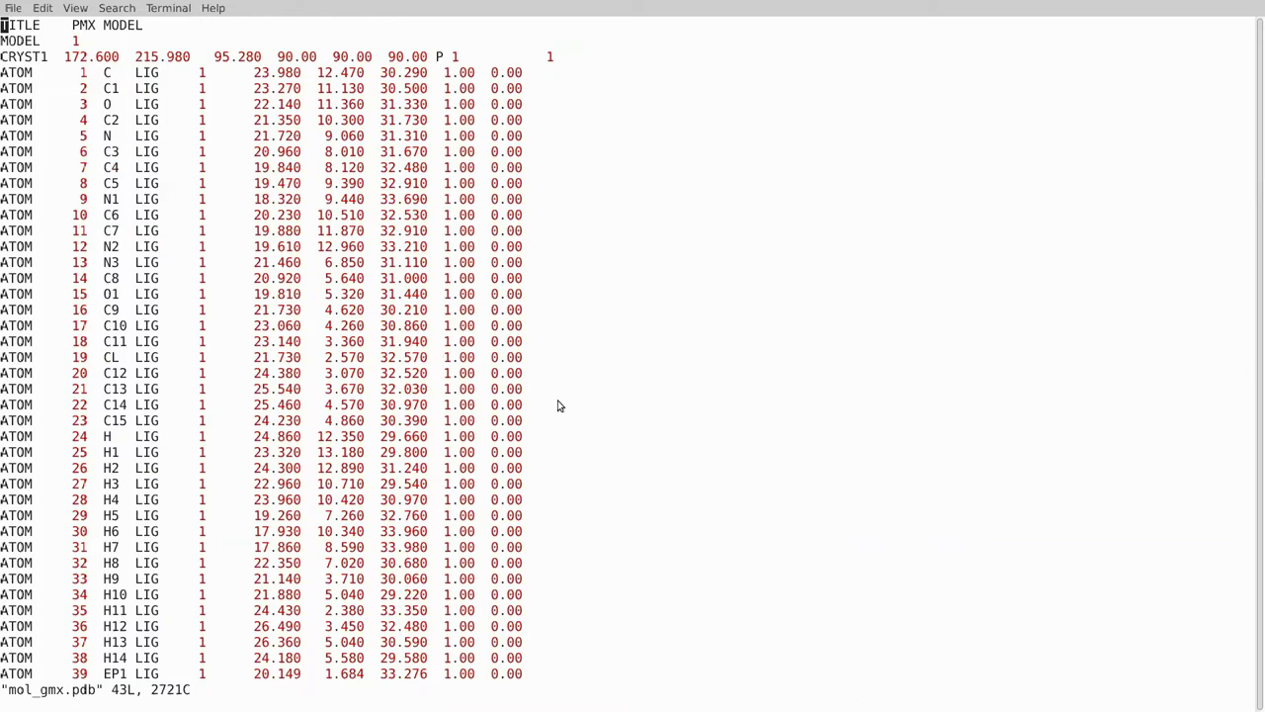
{"action": "type", "text": ":q"}
{"action": "key", "text": "Return"}
Open mol_gmx.pdb in PyMOL and load ../lig_18626-1/mol_gmx.pdb as a second object named lig2
{"action": "type", "text": "p"}
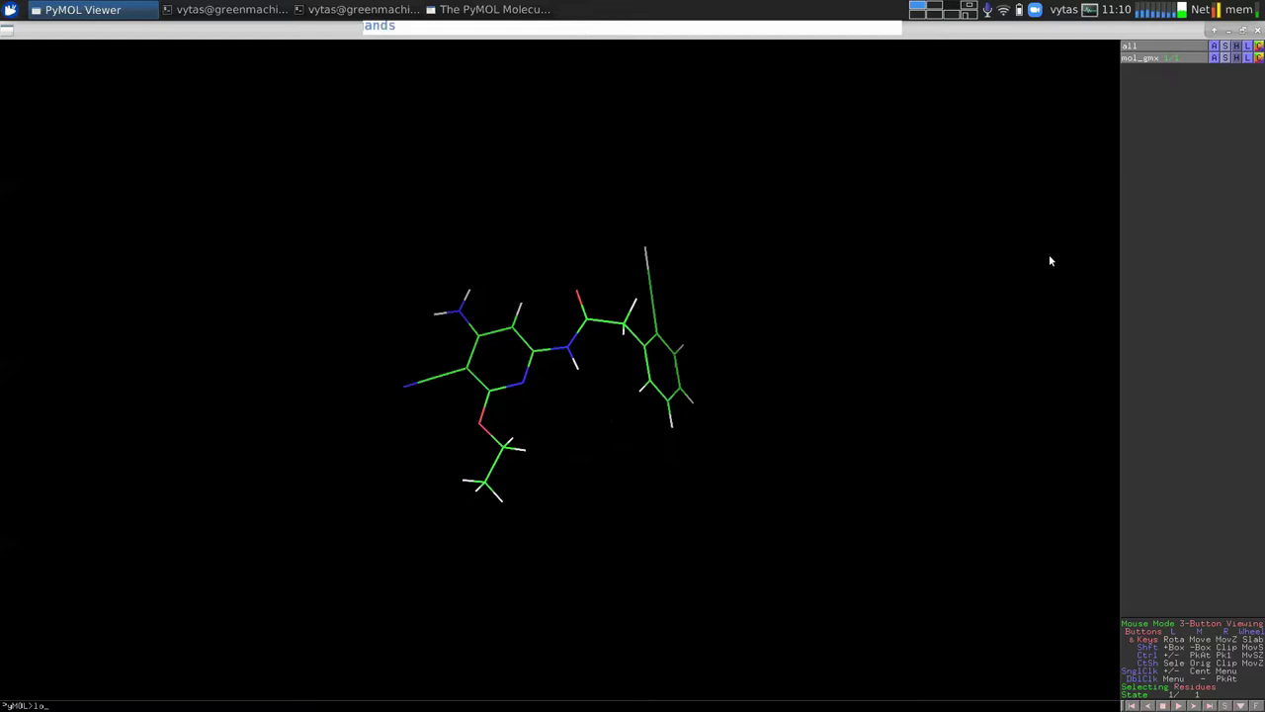
{"action": "type", "text": "ad ../l"}
{"action": "key", "text": "Tab"}
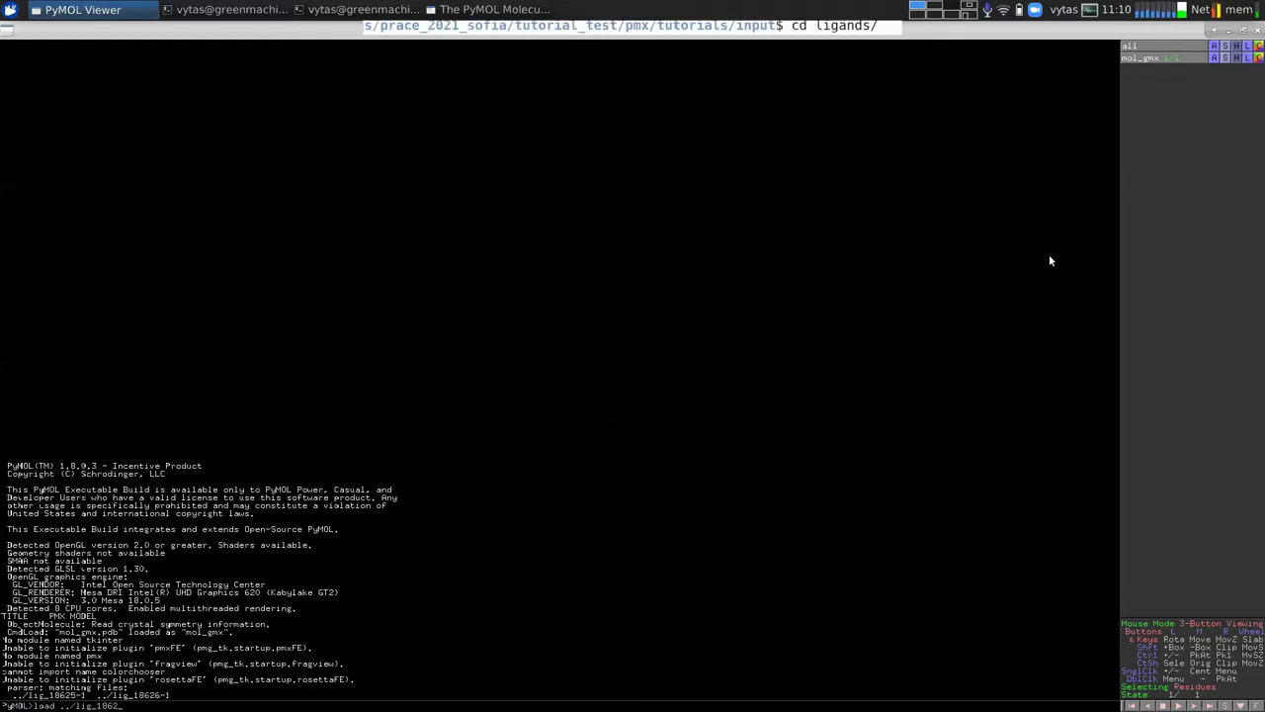
{"action": "type", "text": "6"}
{"action": "key", "text": "Tab"}
{"action": "type", "text": "m"}
{"action": "key", "text": "Tab"}
{"action": "type", "text": ", lig2"}
{"action": "key", "text": "Return"}
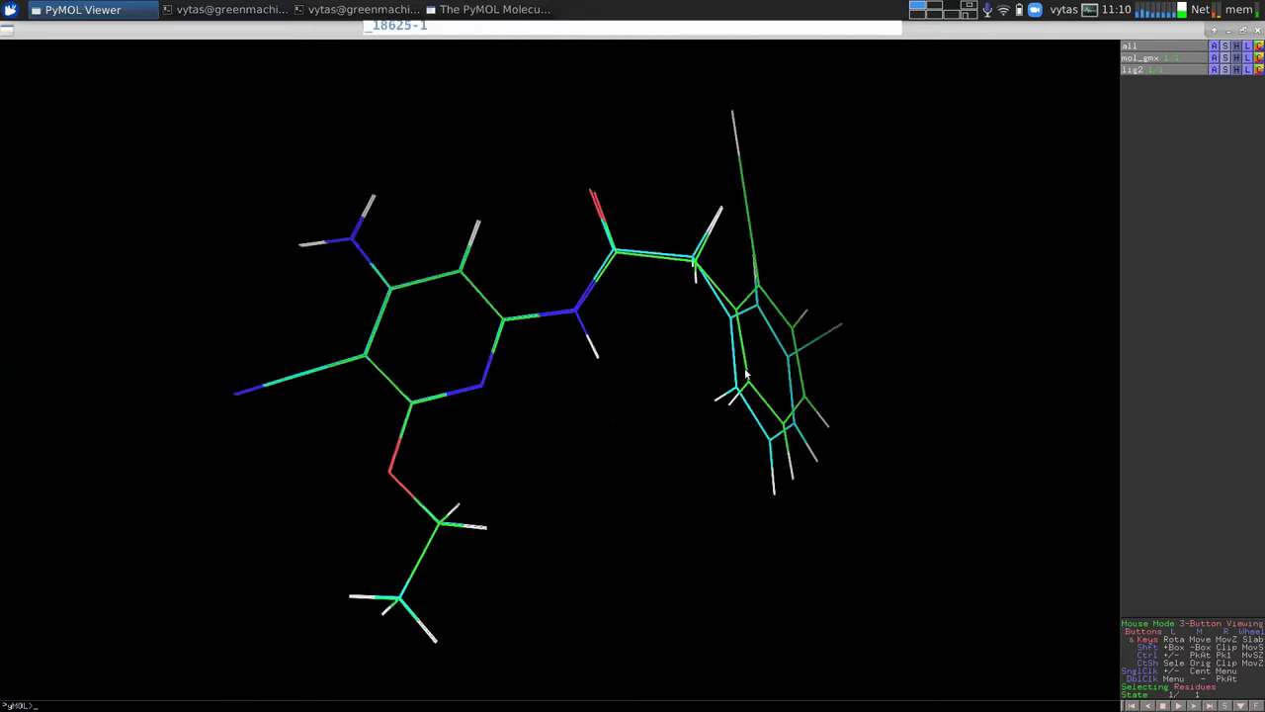
Show the two ligands side by side with the grid set to By Object and display them as spheres
{"action": "key", "text": "alt+Tab"}
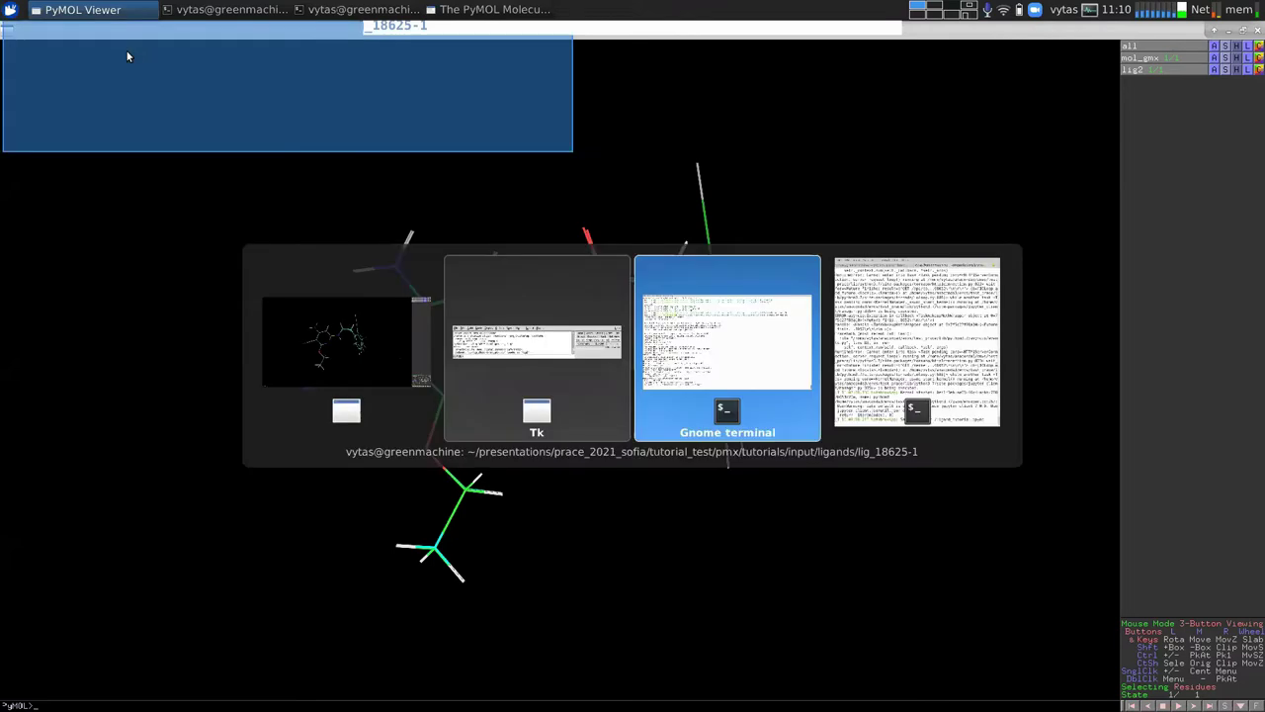
{"action": "key", "text": "alt+d"}
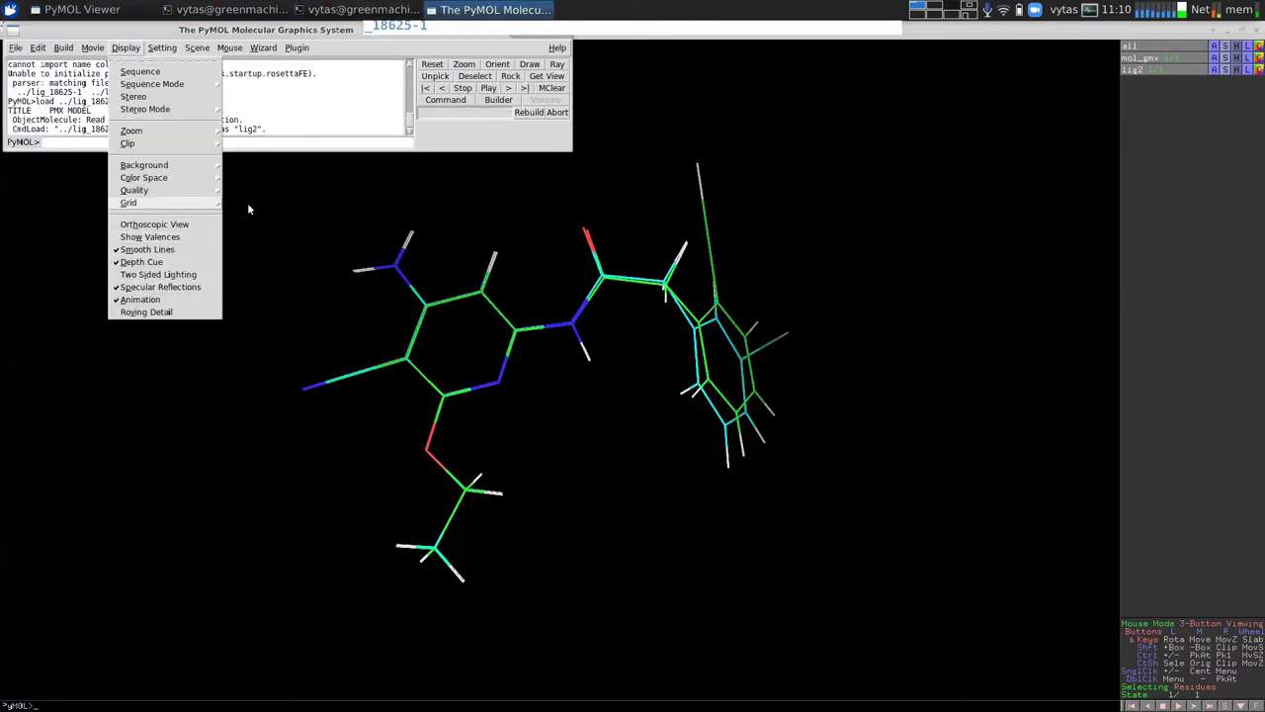
{"action": "key", "text": "Right"}
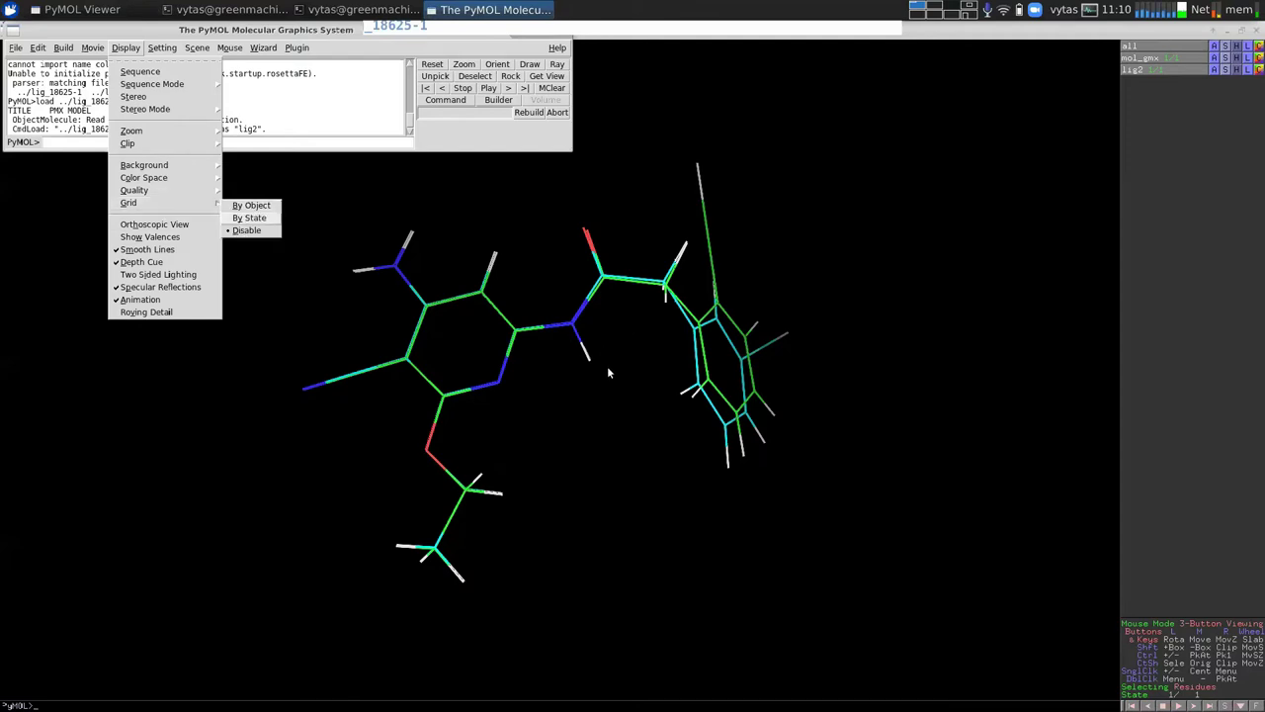
{"action": "key", "text": "Return"}
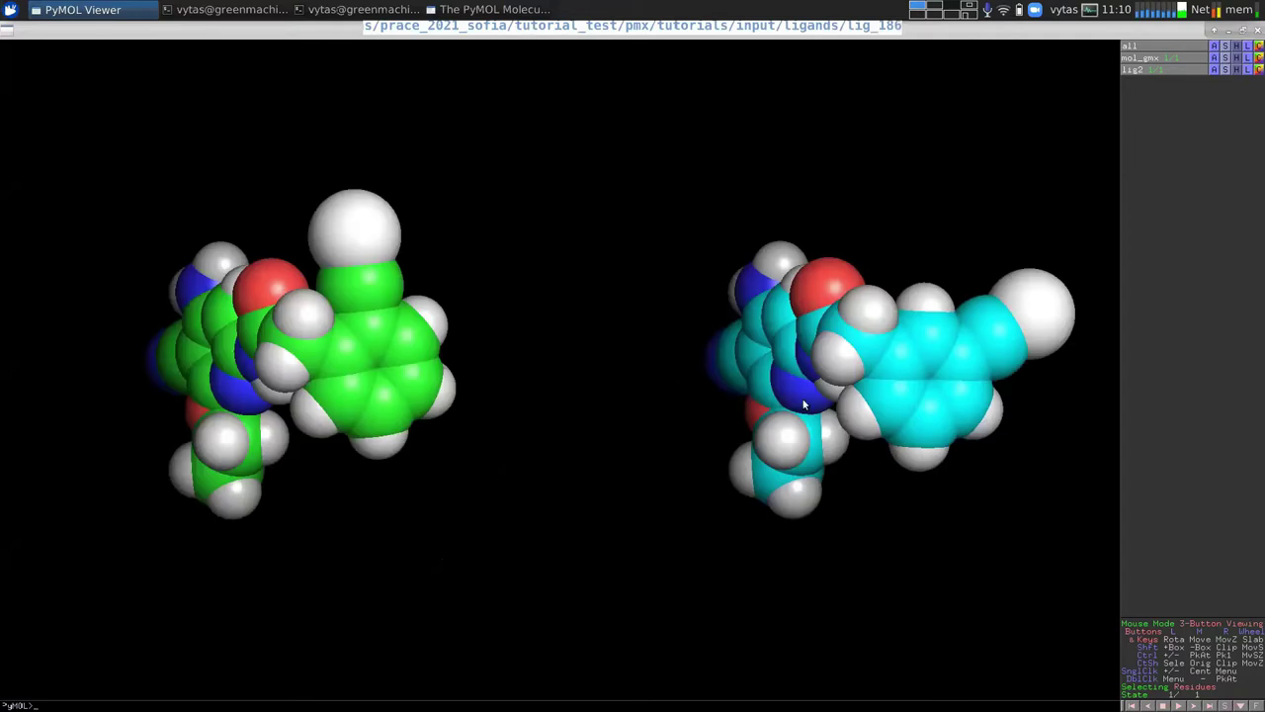
Examine both sphere models from several angles, identify the large end particle on the green ligand, and close PyMOL
{"action": "left_click_drag", "start_coordinate": [460, 269], "coordinate": [429, 282]}
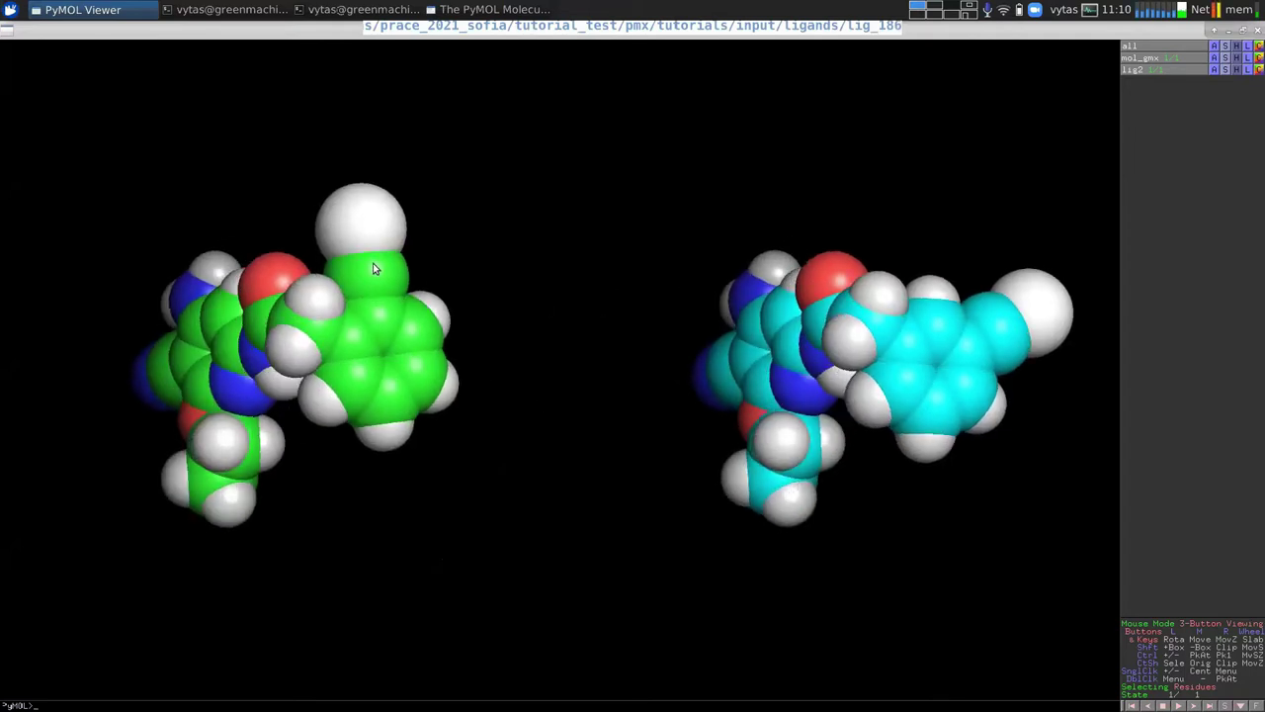
{"action": "right_click", "coordinate": [386, 251]}
{"action": "left_click_drag", "start_coordinate": [937, 304], "coordinate": [1062, 362]}
{"action": "left_click_drag", "start_coordinate": [958, 290], "coordinate": [989, 336]}
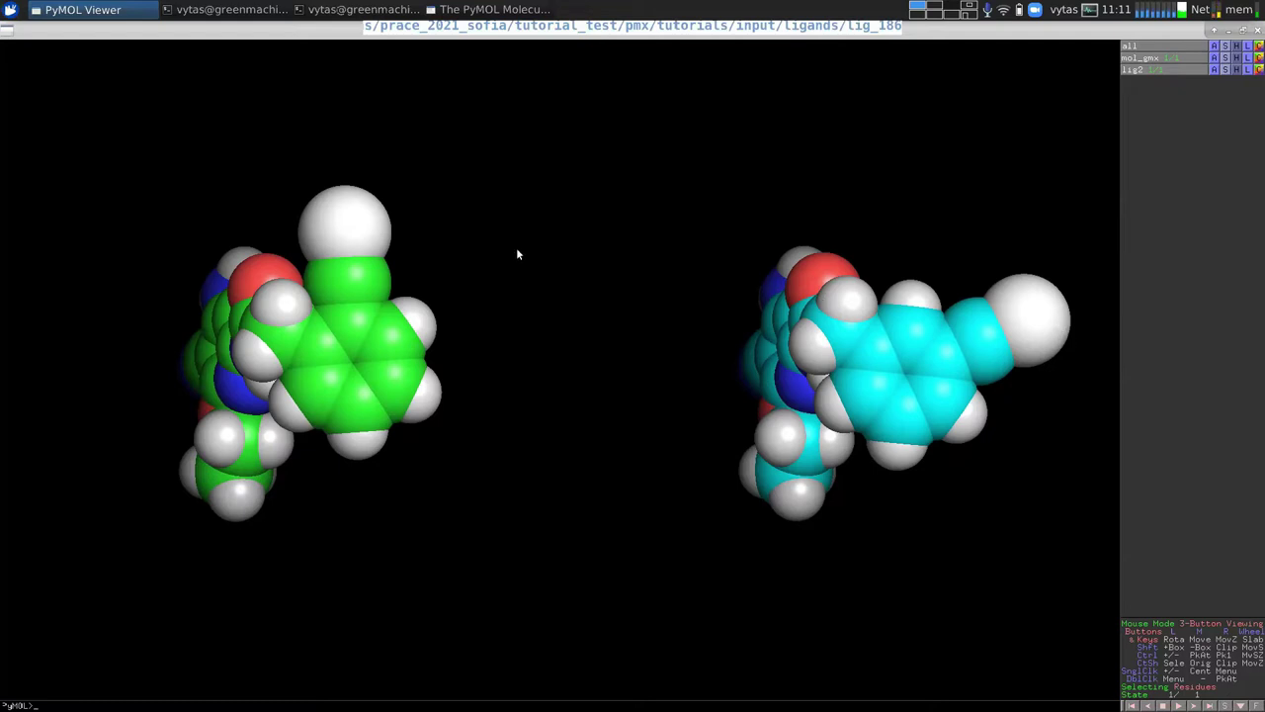
{"action": "right_click", "coordinate": [360, 228]}
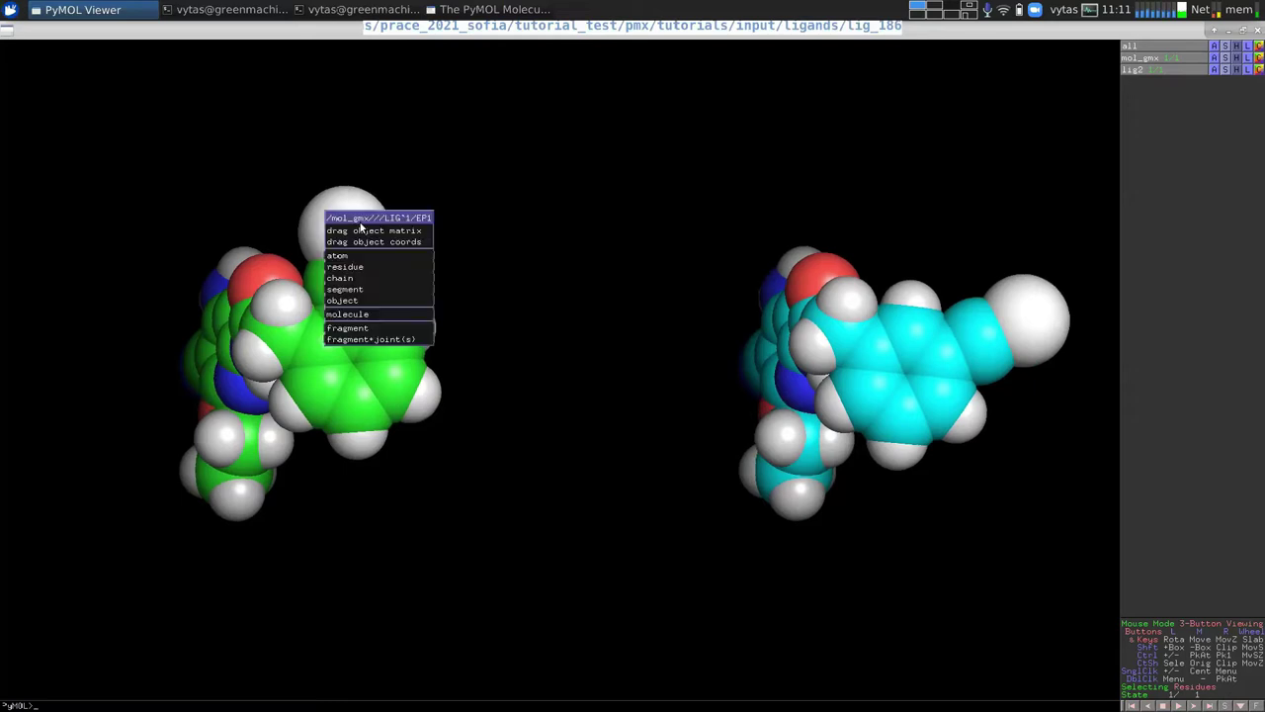
{"action": "left_click", "coordinate": [438, 161]}
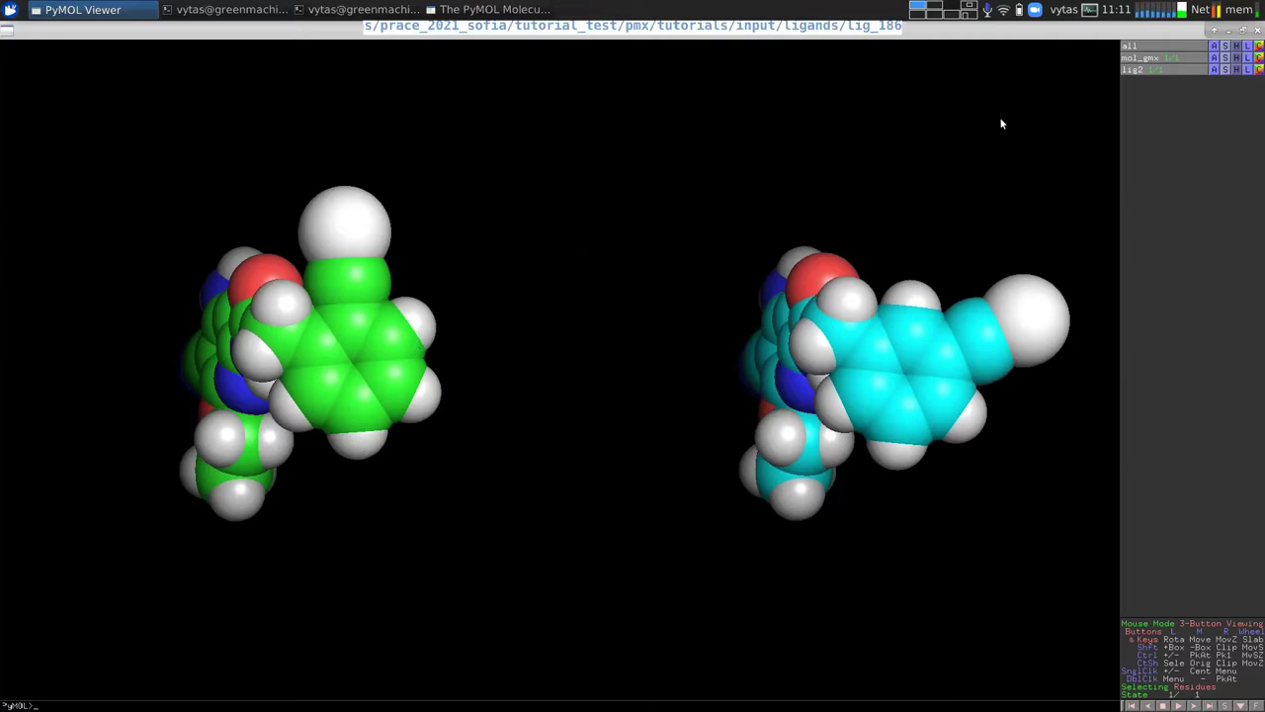
{"action": "left_click_drag", "start_coordinate": [861, 239], "coordinate": [903, 194]}
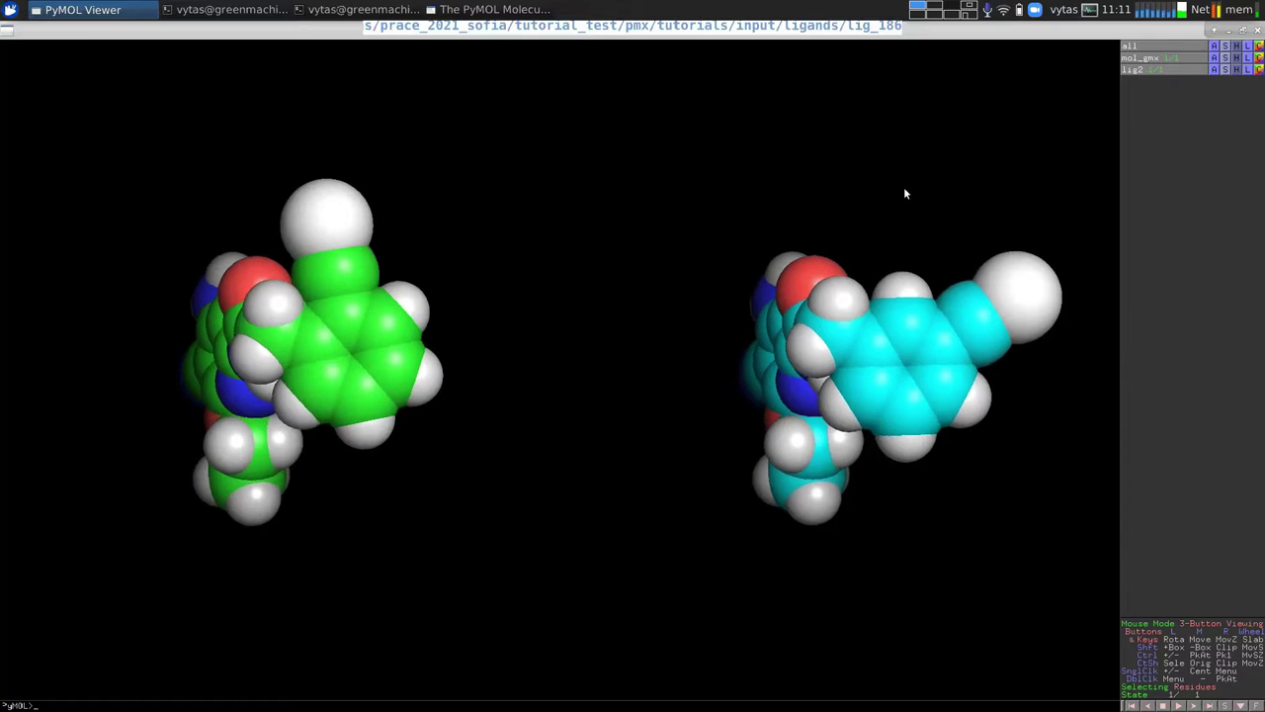
{"action": "left_click_drag", "start_coordinate": [754, 284], "coordinate": [756, 367]}
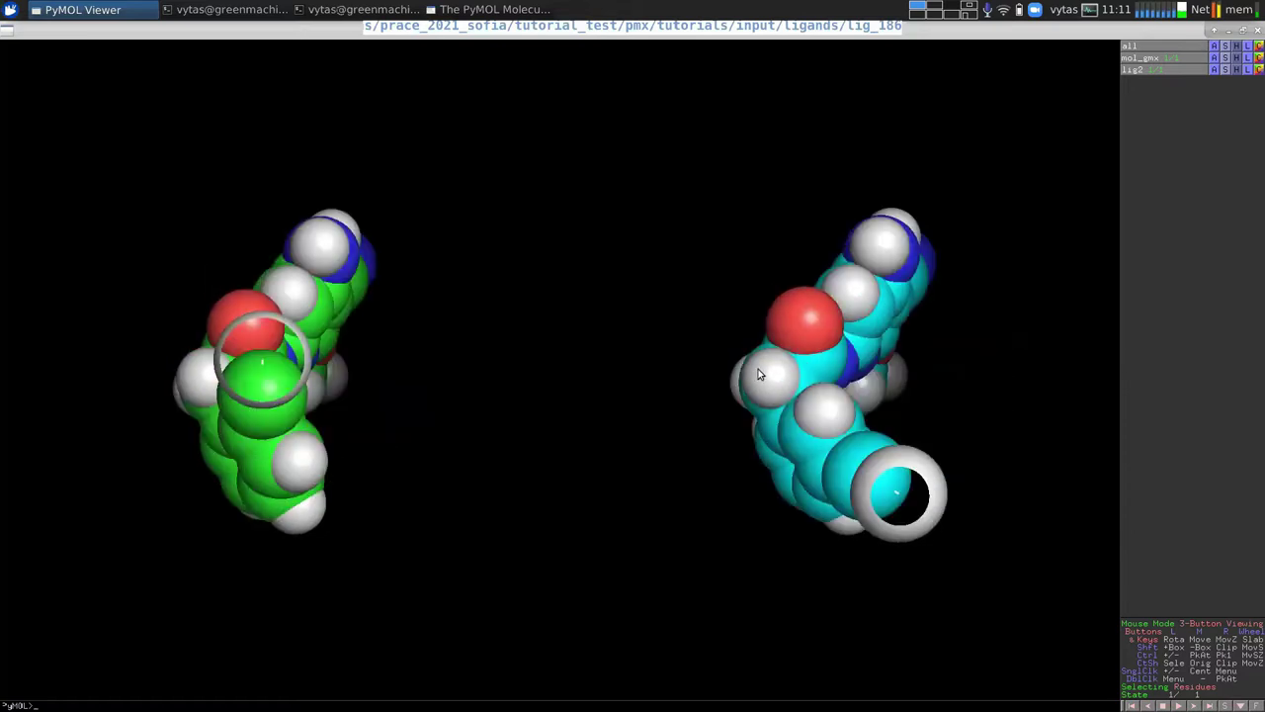
{"action": "left_click_drag", "start_coordinate": [491, 298], "coordinate": [1256, 32]}
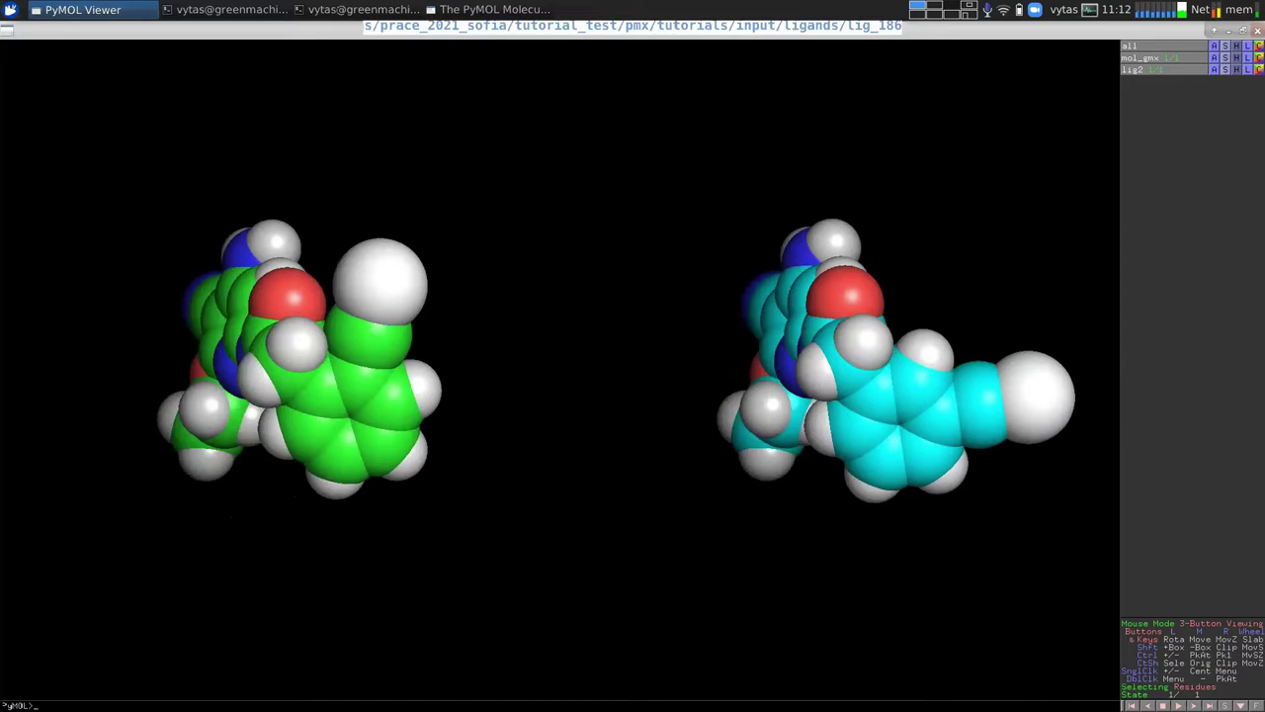
{"action": "left_click", "coordinate": [1256, 31]}
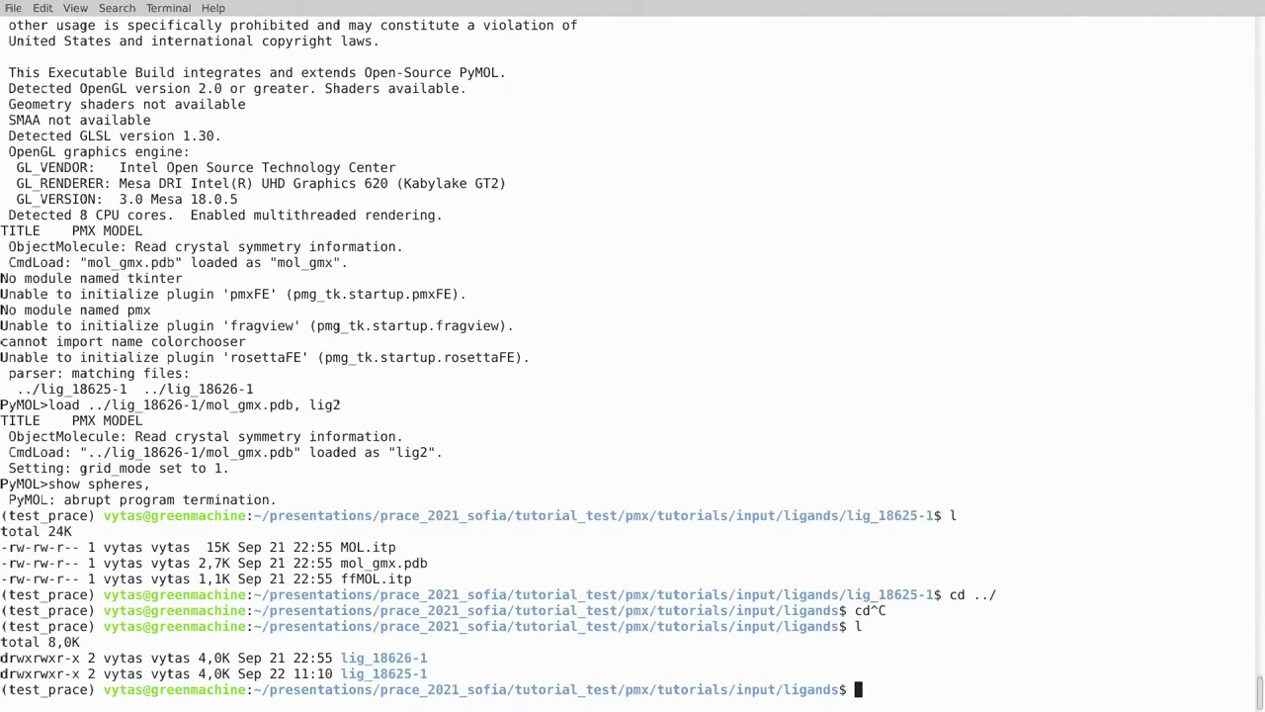
Change into lig_18625-1 again, list its files and open the topology file MOL.itp for viewing
{"action": "type", "text": "cd lig_18625-1"}
{"action": "key", "text": "Return"}
{"action": "type", "text": "l"}
{"action": "key", "text": "Return"}
{"action": "type", "text": "view MOL.itp"}
{"action": "key", "text": "Return"}
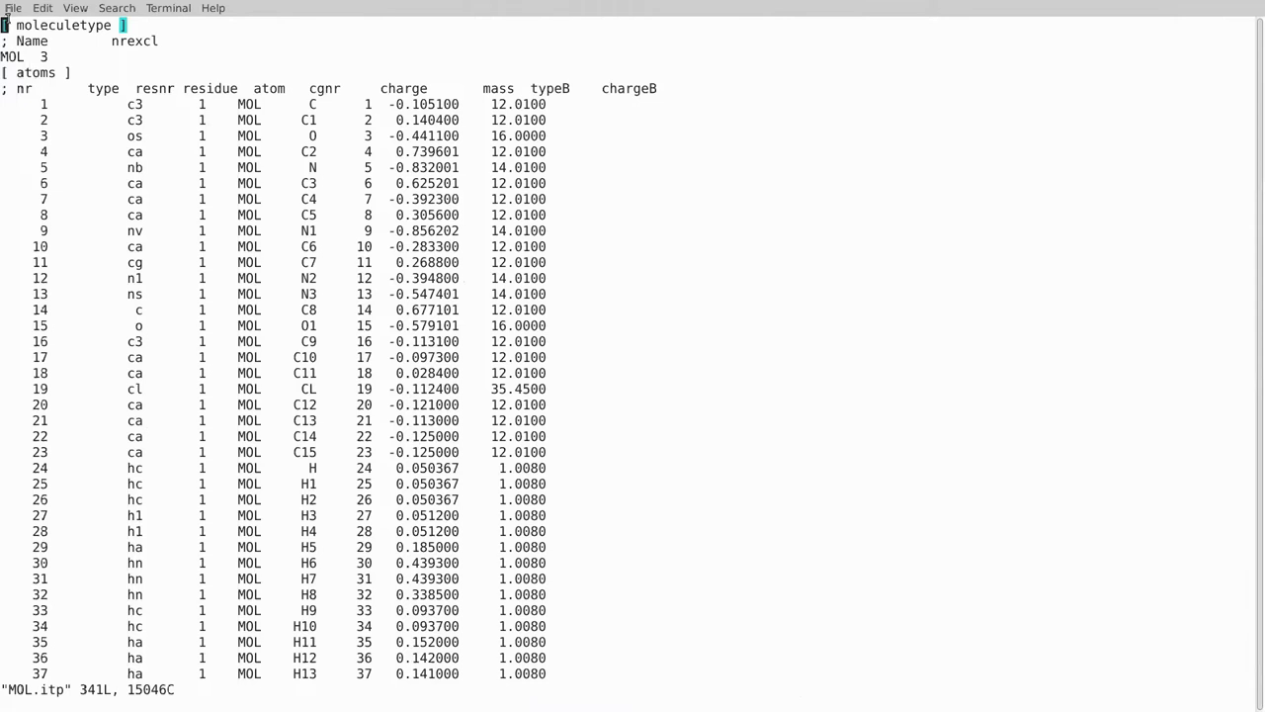
Examine the atoms section of MOL.itp and highlight the first entry of the bonds section
{"action": "left_click_drag", "start_coordinate": [3, 25], "coordinate": [552, 114]}
{"action": "left_click", "coordinate": [37, 113]}
{"action": "left_click", "coordinate": [552, 112]}
{"action": "key", "text": "ctrl+f"}
{"action": "key", "text": "ctrl+f"}
{"action": "key", "text": "ctrl+b"}
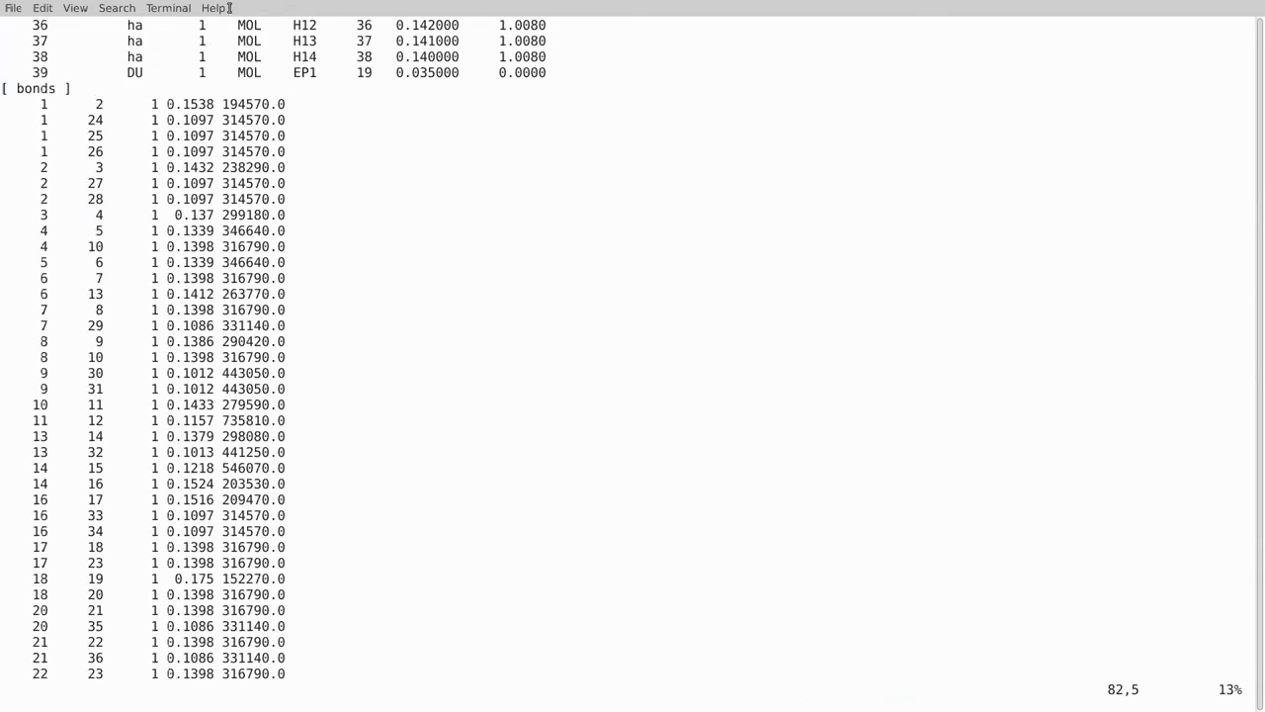
{"action": "left_click_drag", "start_coordinate": [16, 102], "coordinate": [294, 100]}
Look through the pairs, angles and dihedrals sections of MOL.itp, return to the start of the file and close it
{"action": "key", "text": "ctrl+f"}
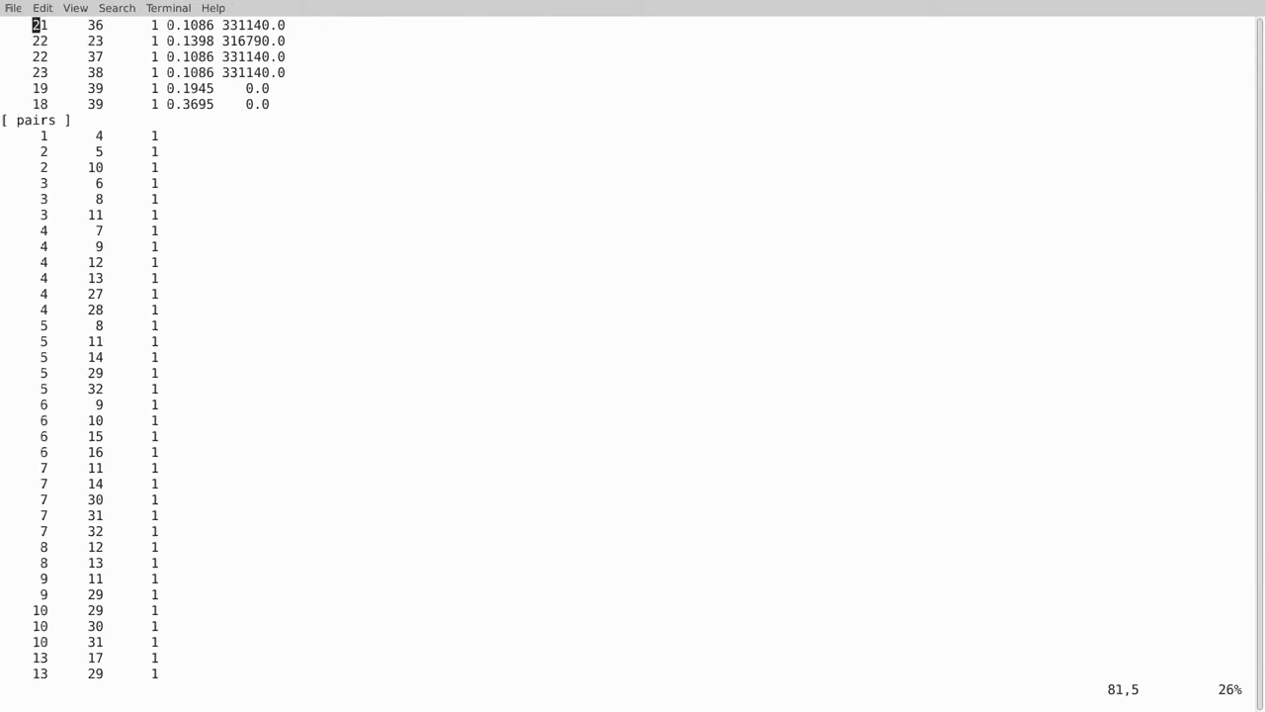
{"action": "key", "text": "ctrl+f"}
{"action": "key", "text": "ctrl+f"}
{"action": "key", "text": "ctrl+f"}
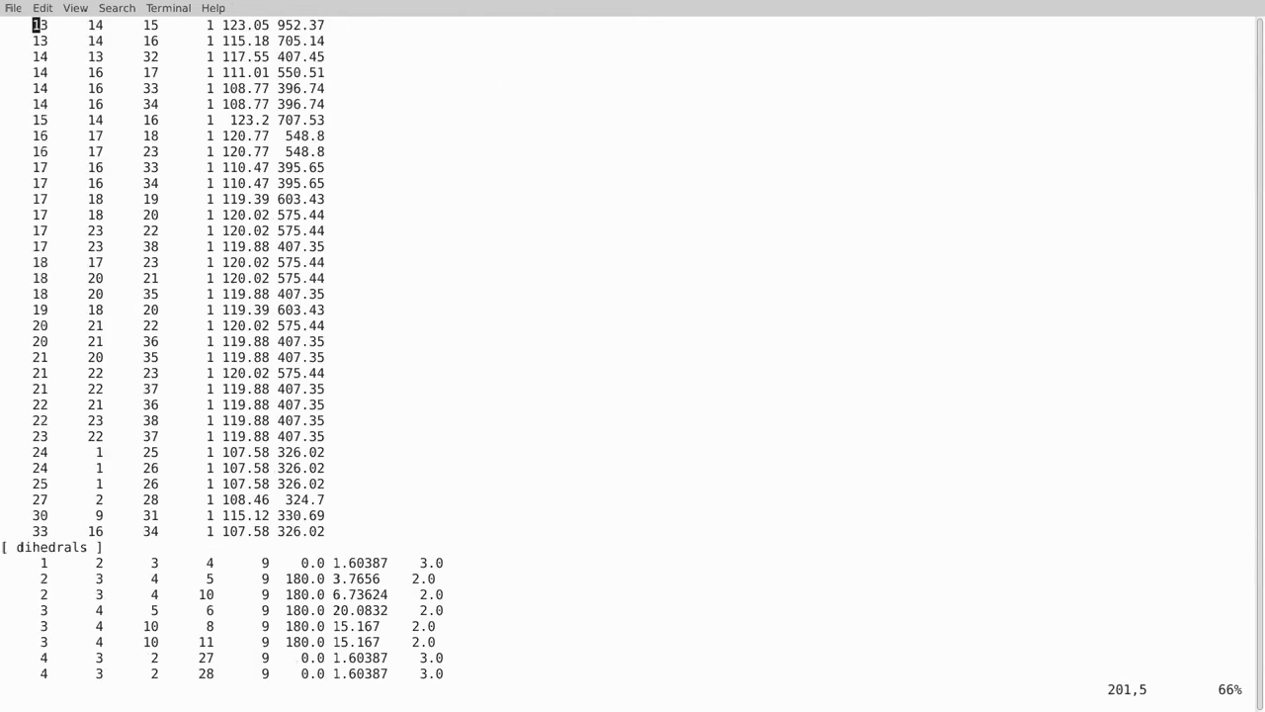
{"action": "key", "text": "ctrl+b"}
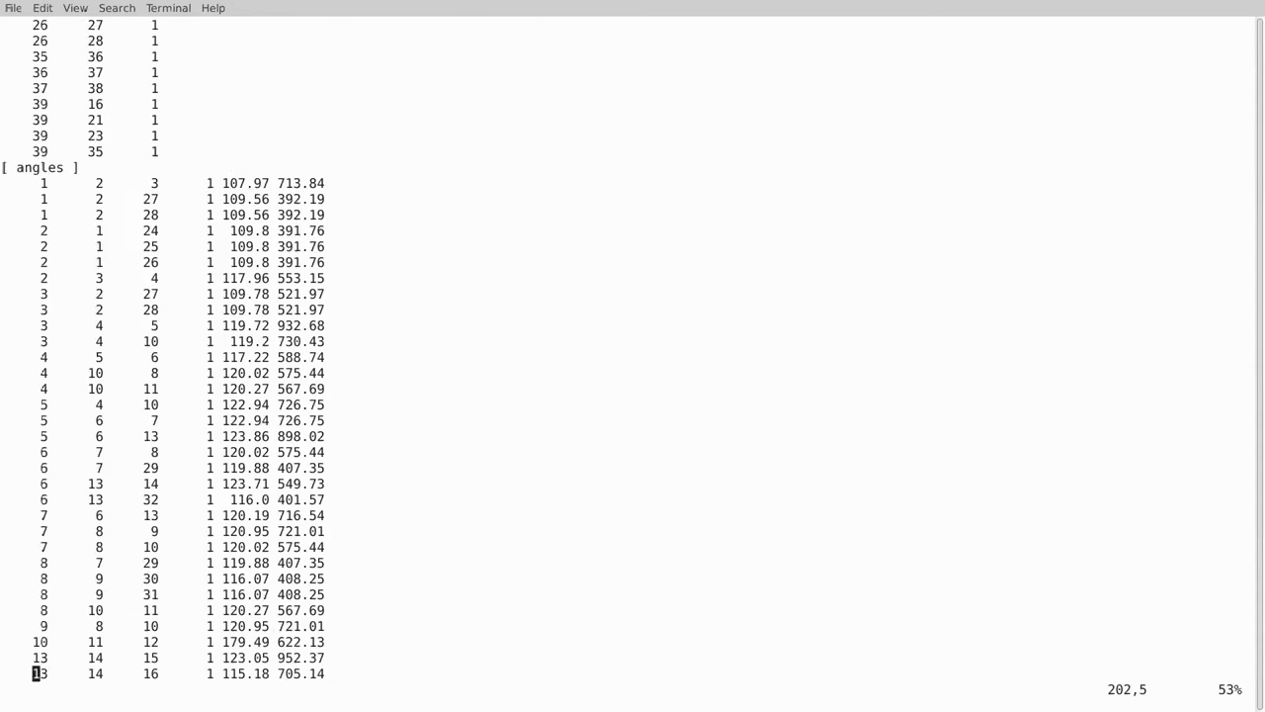
{"action": "key", "text": "ctrl+f"}
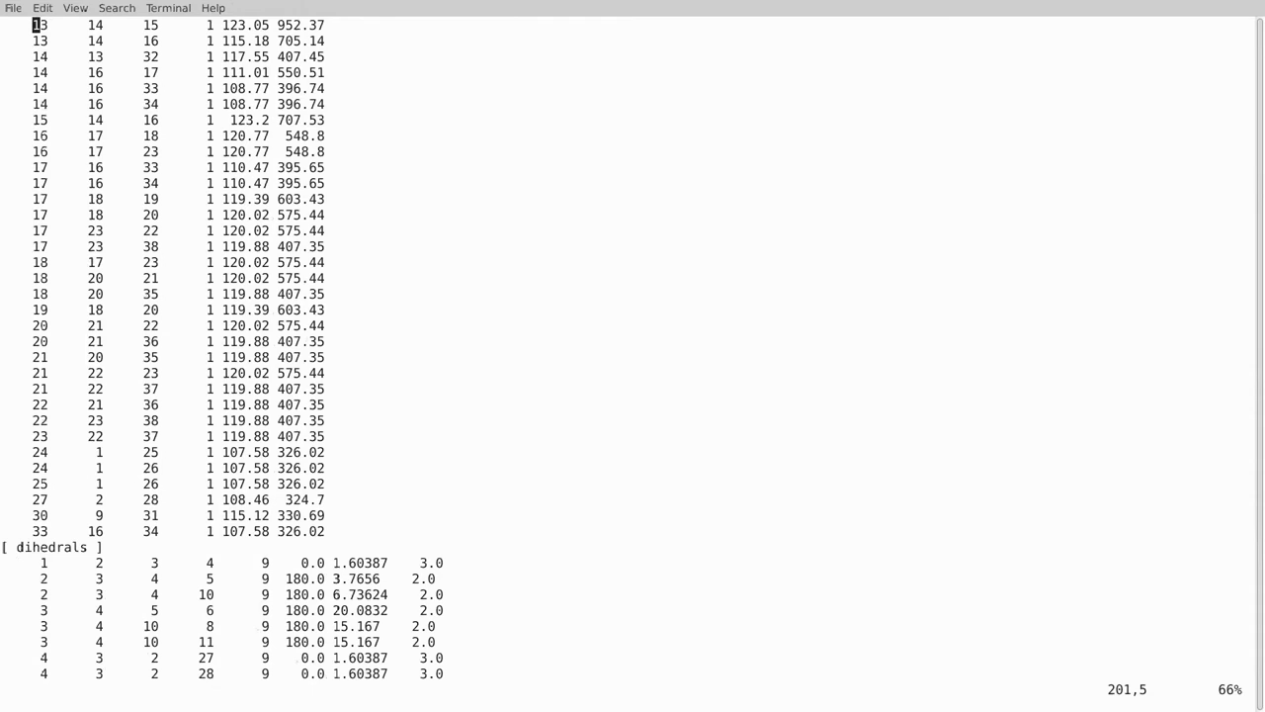
{"action": "key", "text": "g"}
{"action": "key", "text": "g"}
{"action": "type", "text": ":q"}
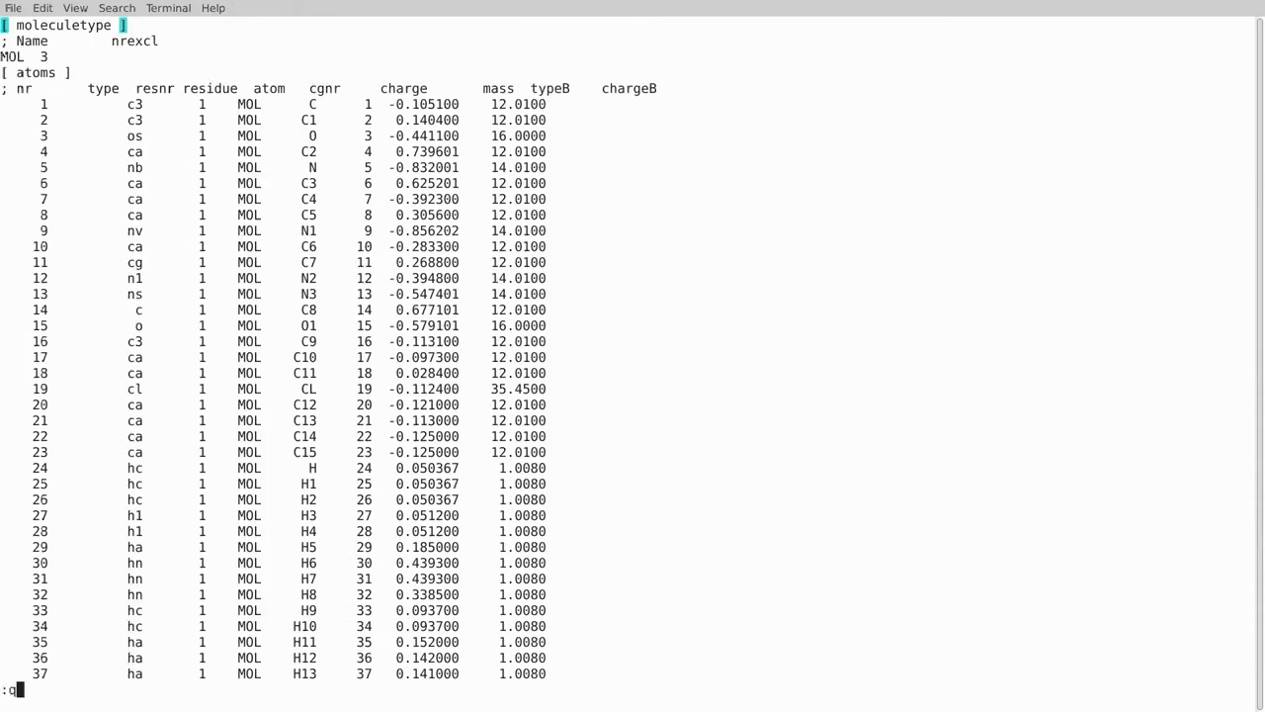
{"action": "key", "text": "Return"}
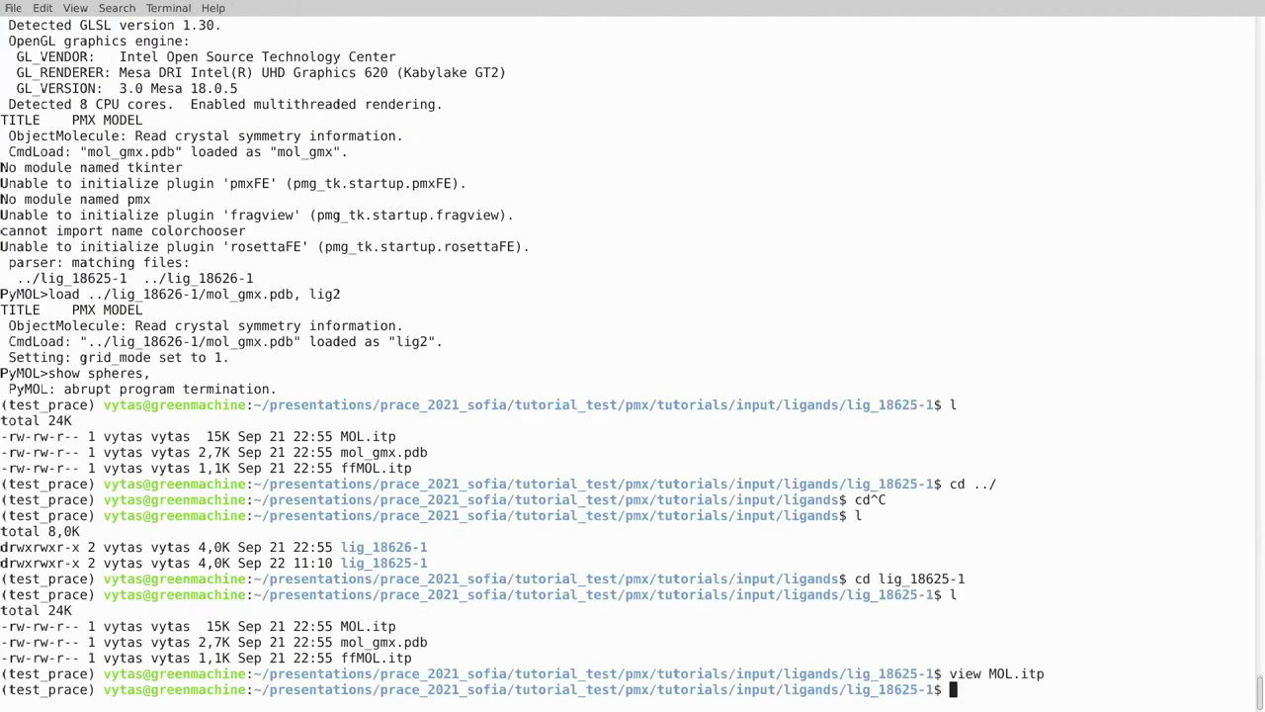
View ffMOL.itp, highlight all entries of its atomtypes section and close the file
{"action": "type", "text": "view ff"}
{"action": "key", "text": "Tab"}
{"action": "key", "text": "Return"}
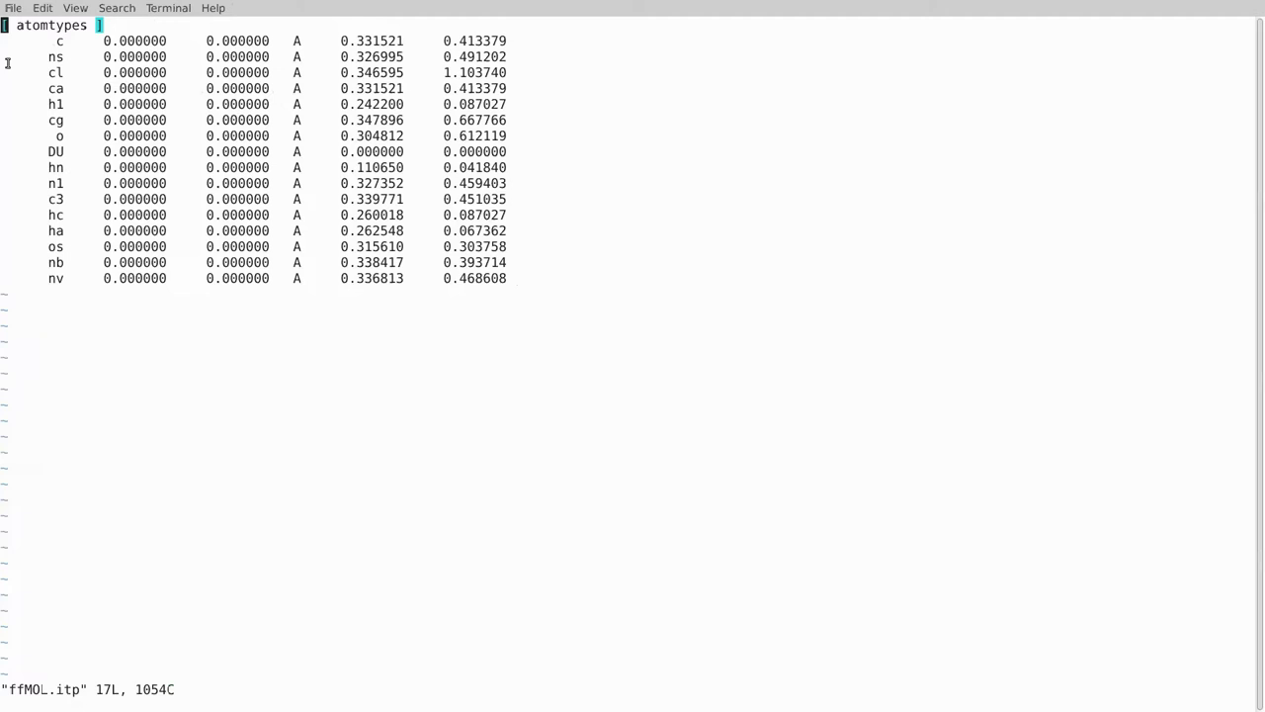
{"action": "left_click_drag", "start_coordinate": [524, 279], "coordinate": [3, 41]}
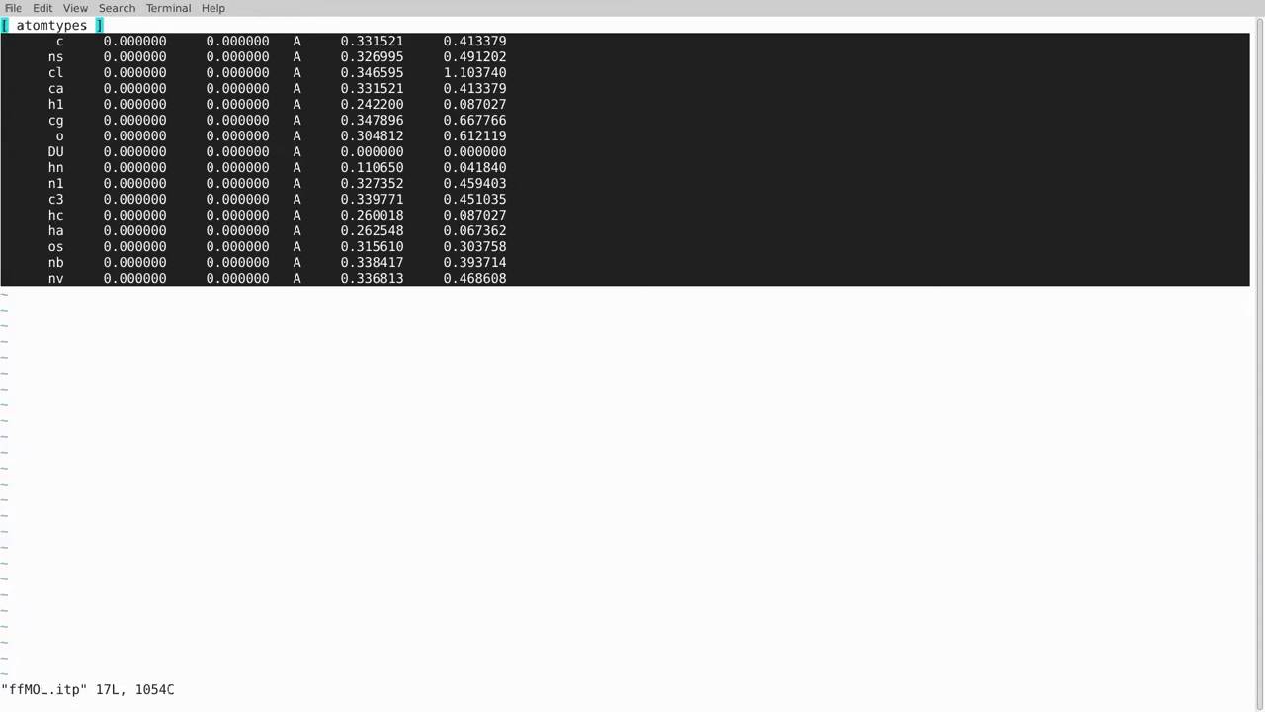
{"action": "type", "text": ":q"}
{"action": "key", "text": "Return"}
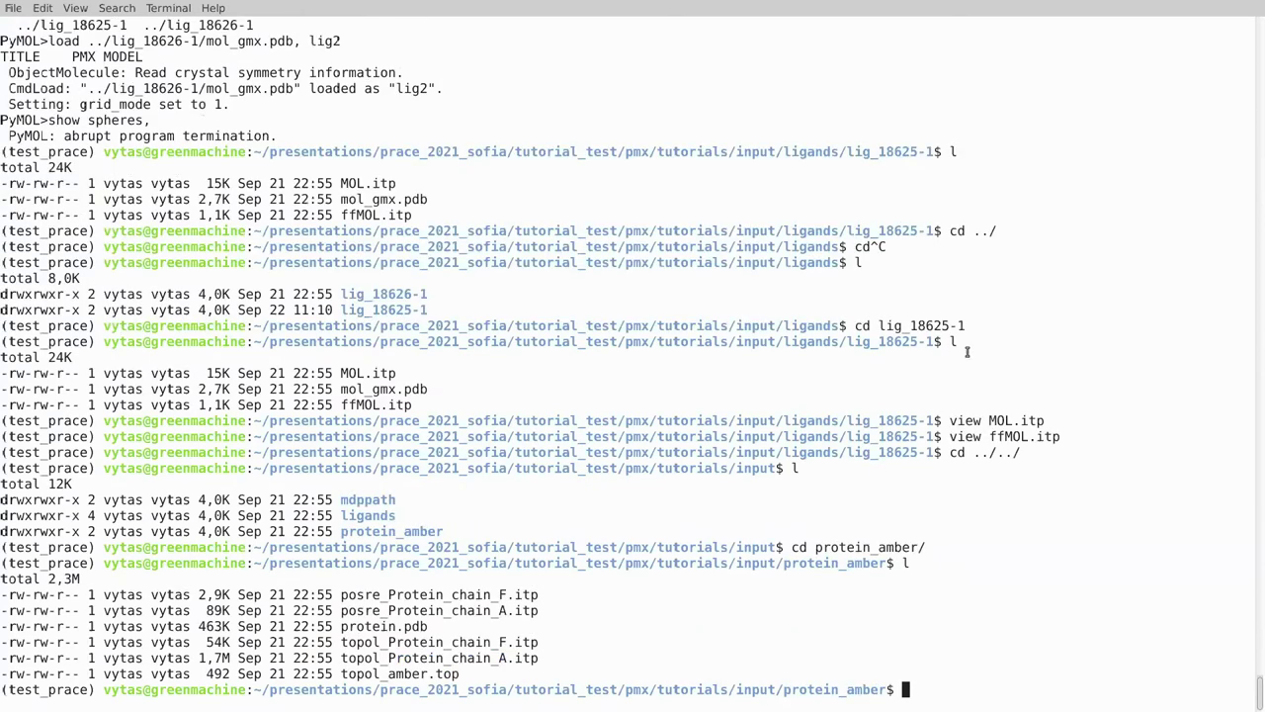
Switch to PyMOL, examine the protein's cartoon model from several angles and close PyMOL
{"action": "key", "text": "alt+Tab"}
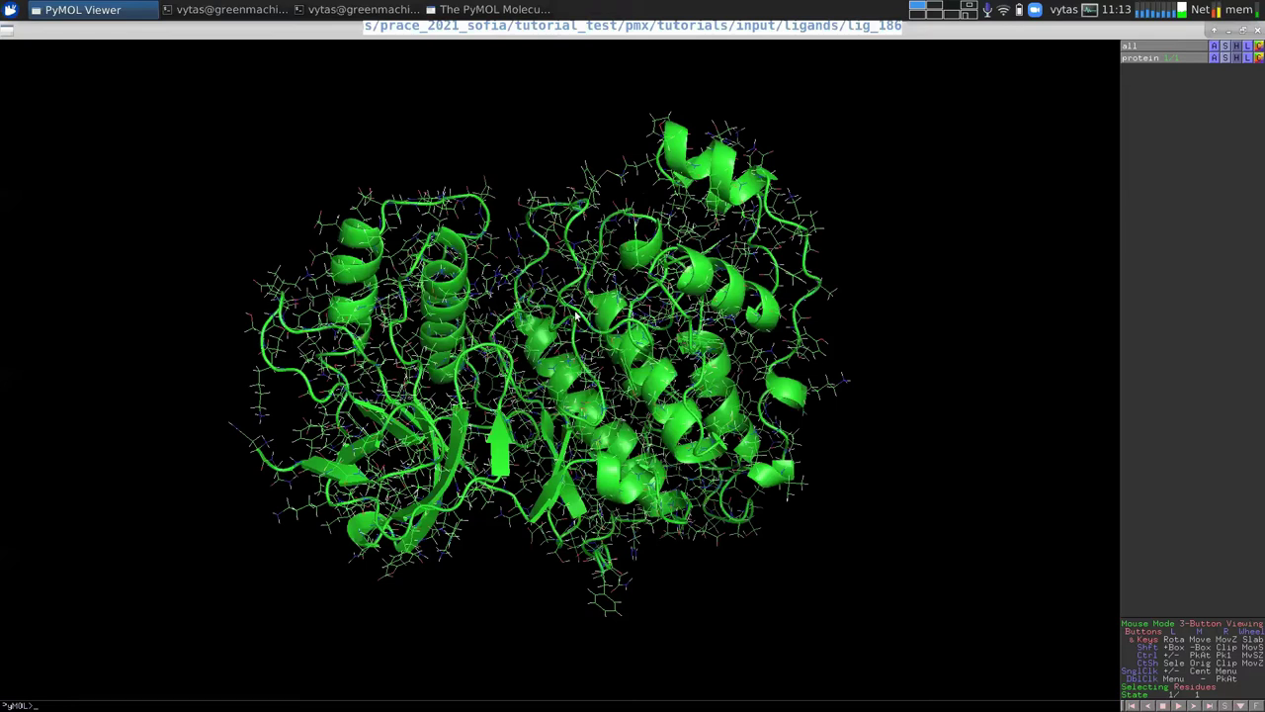
{"action": "left_click_drag", "start_coordinate": [794, 326], "coordinate": [1208, 175]}
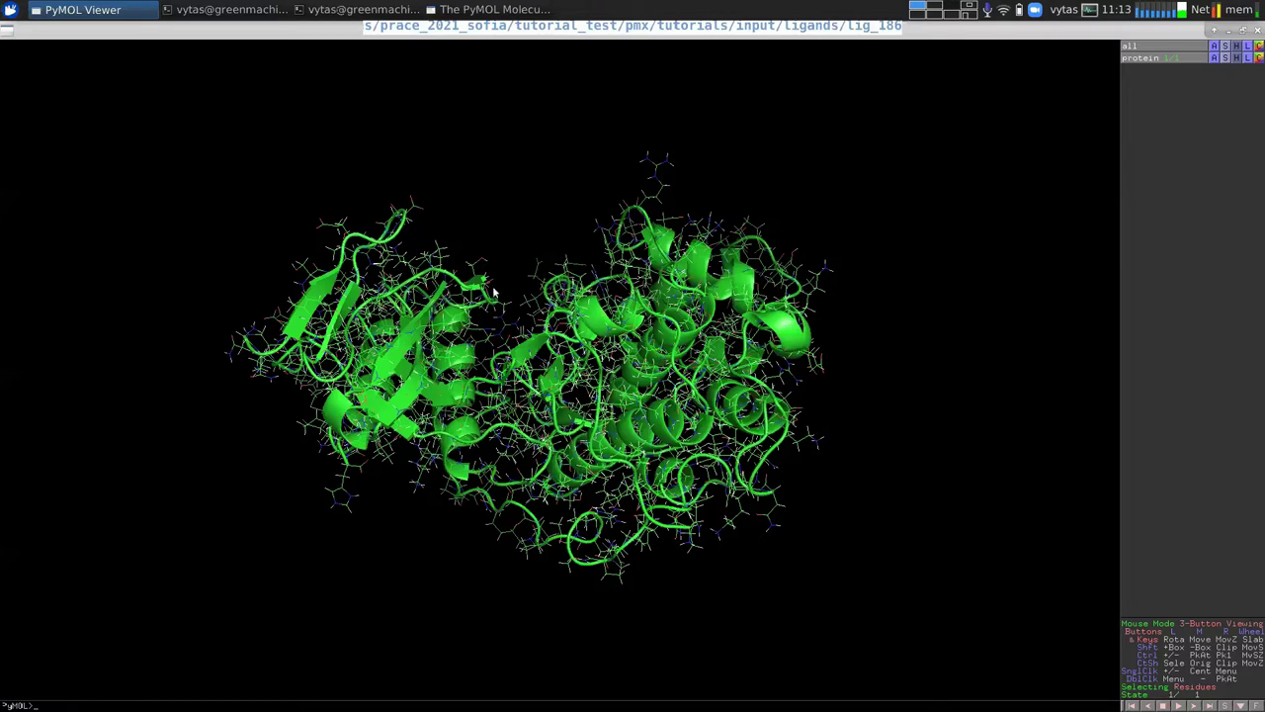
{"action": "left_click_drag", "start_coordinate": [492, 350], "coordinate": [618, 260]}
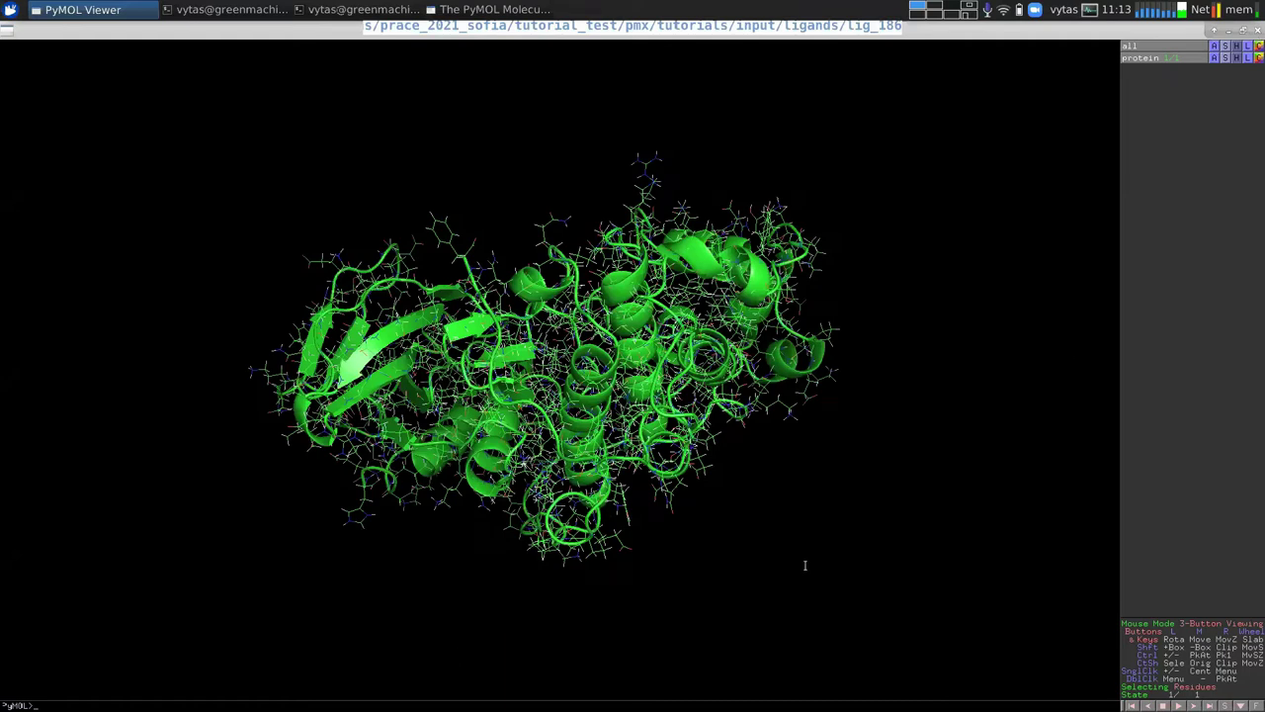
{"action": "key", "text": "alt+F4"}
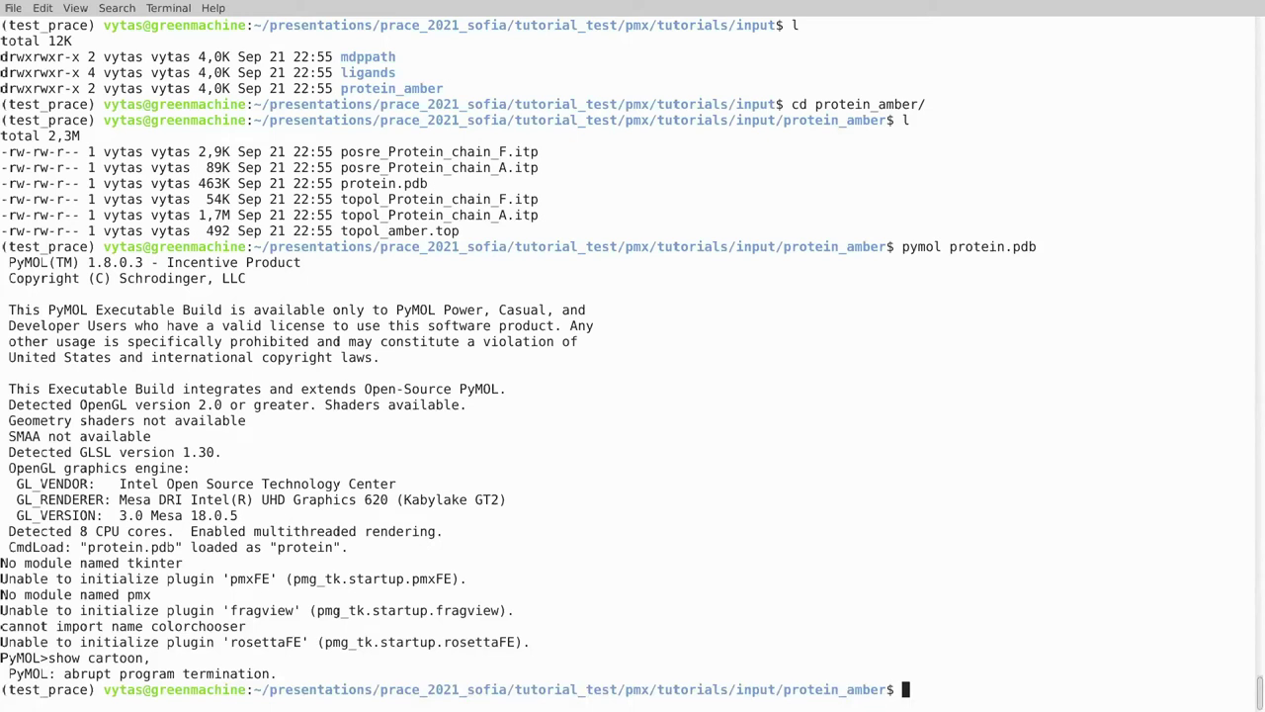
List the files in protein_amber and open the topology file topol_Protein_chain_A.itp for viewing
{"action": "type", "text": "l"}
{"action": "key", "text": "Return"}
{"action": "type", "text": "vie"}
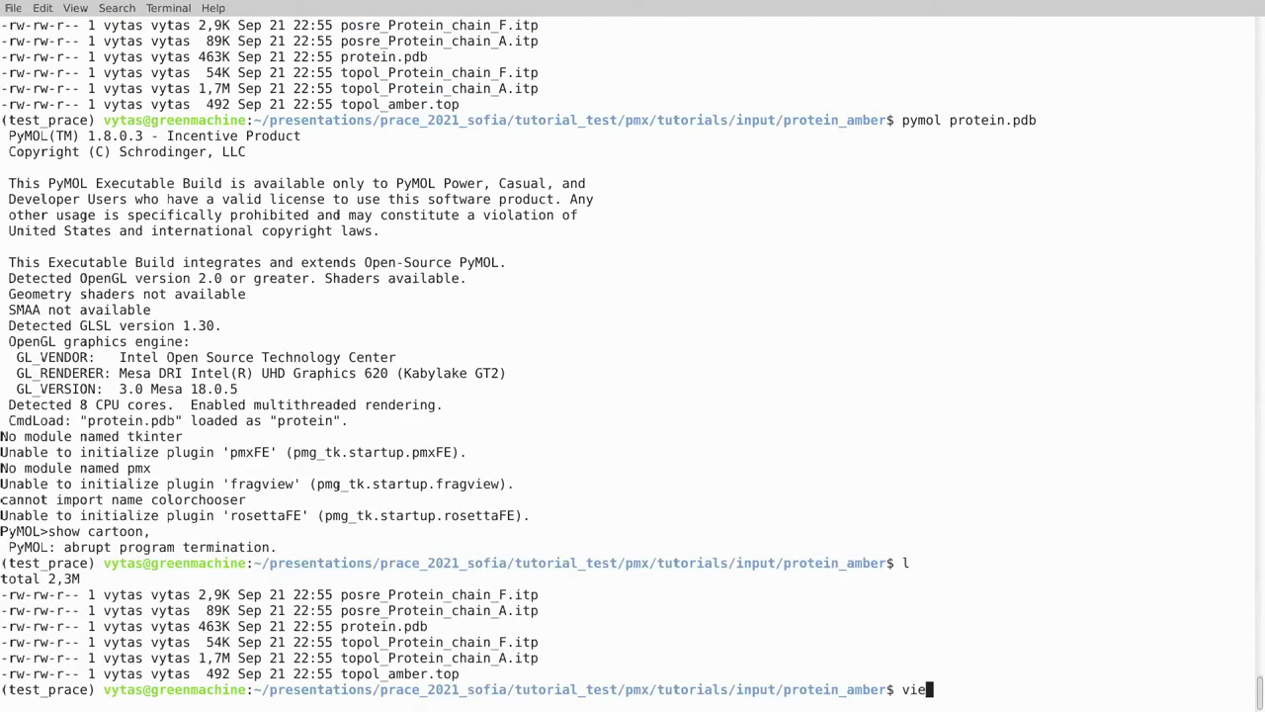
{"action": "type", "text": "w topol_Protein_chain_A.itp"}
{"action": "key", "text": "Return"}
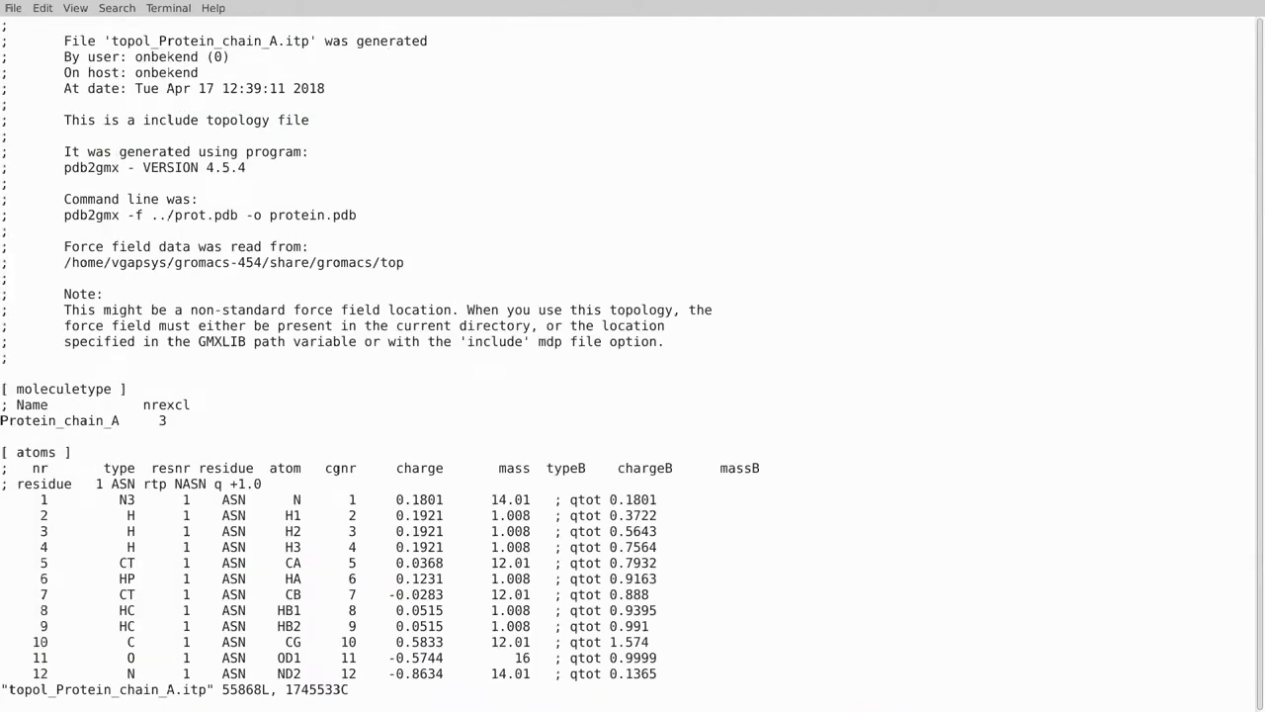
Page through the atoms section of the protein chain A topology and close the file
{"action": "key", "text": "ctrl+f"}
{"action": "key", "text": "ctrl+f"}
{"action": "key", "text": "ctrl+f"}
{"action": "key", "text": "ctrl+f"}
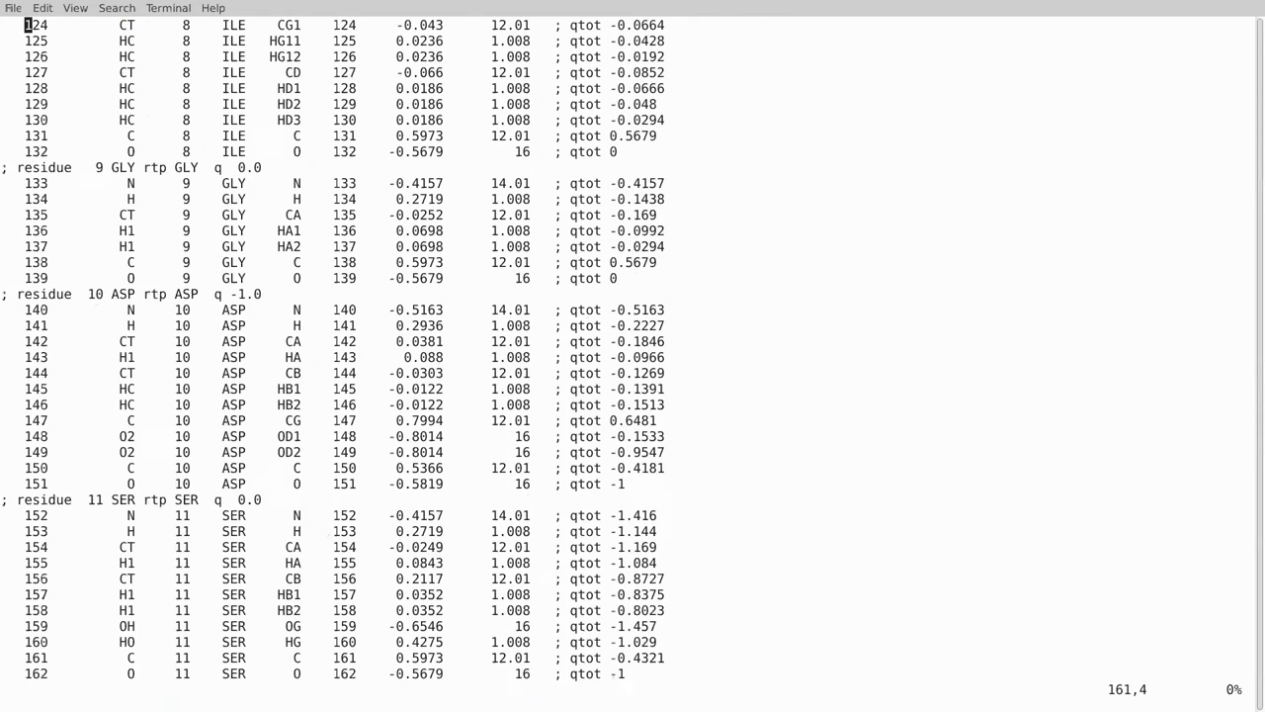
{"action": "type", "text": ":q"}
{"action": "key", "text": "Return"}
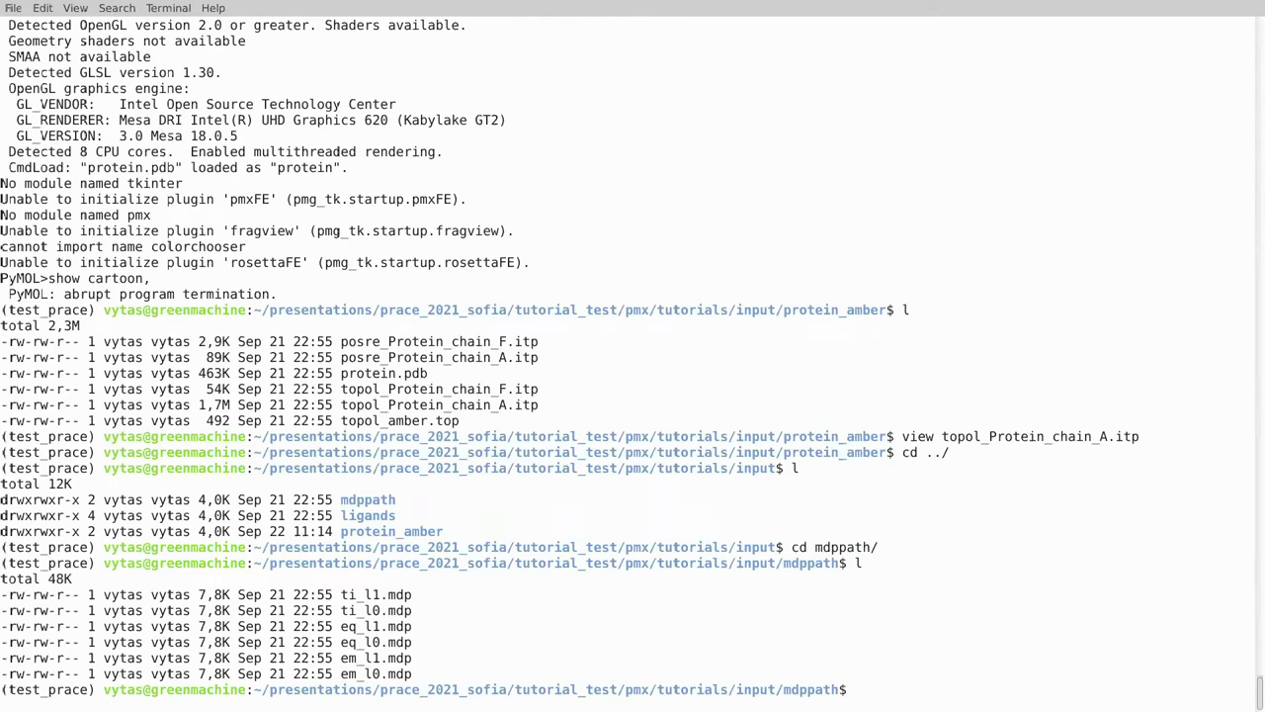
Highlight the listed .mdp files in mdppath and open em_l0.mdp for viewing
{"action": "left_click_drag", "start_coordinate": [649, 585], "coordinate": [650, 680]}
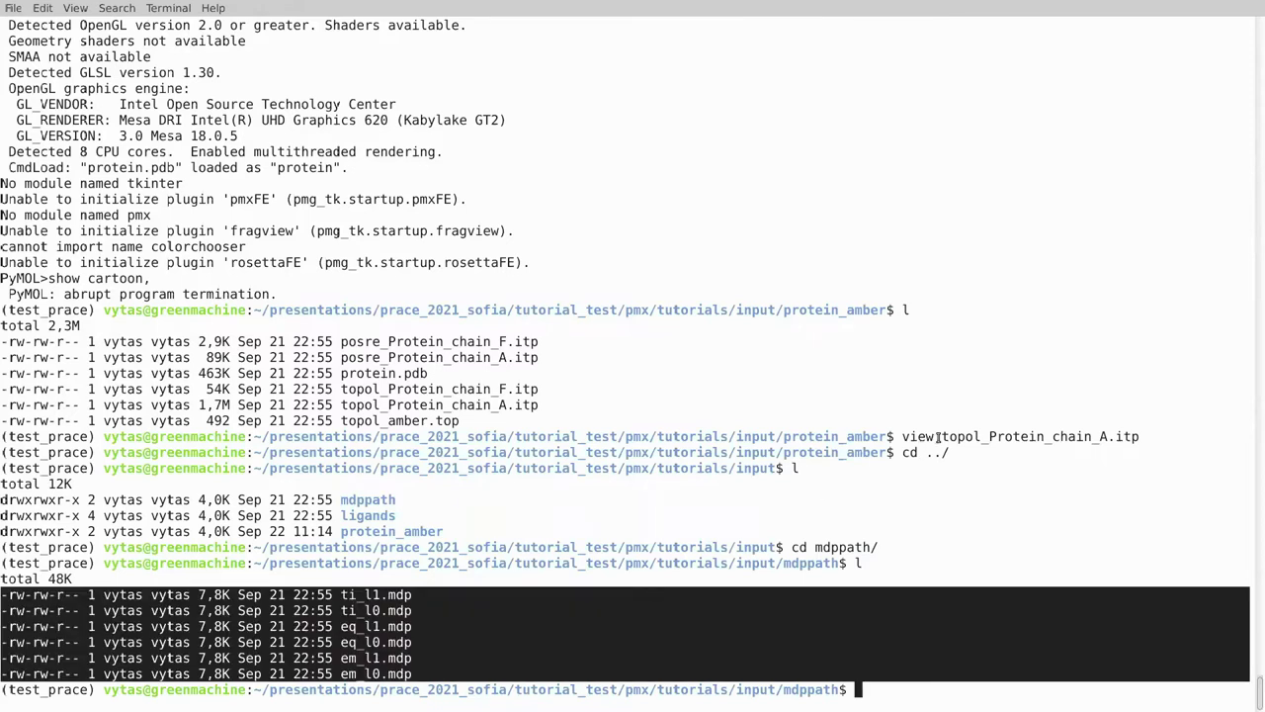
{"action": "type", "text": "view em_l0.mdp"}
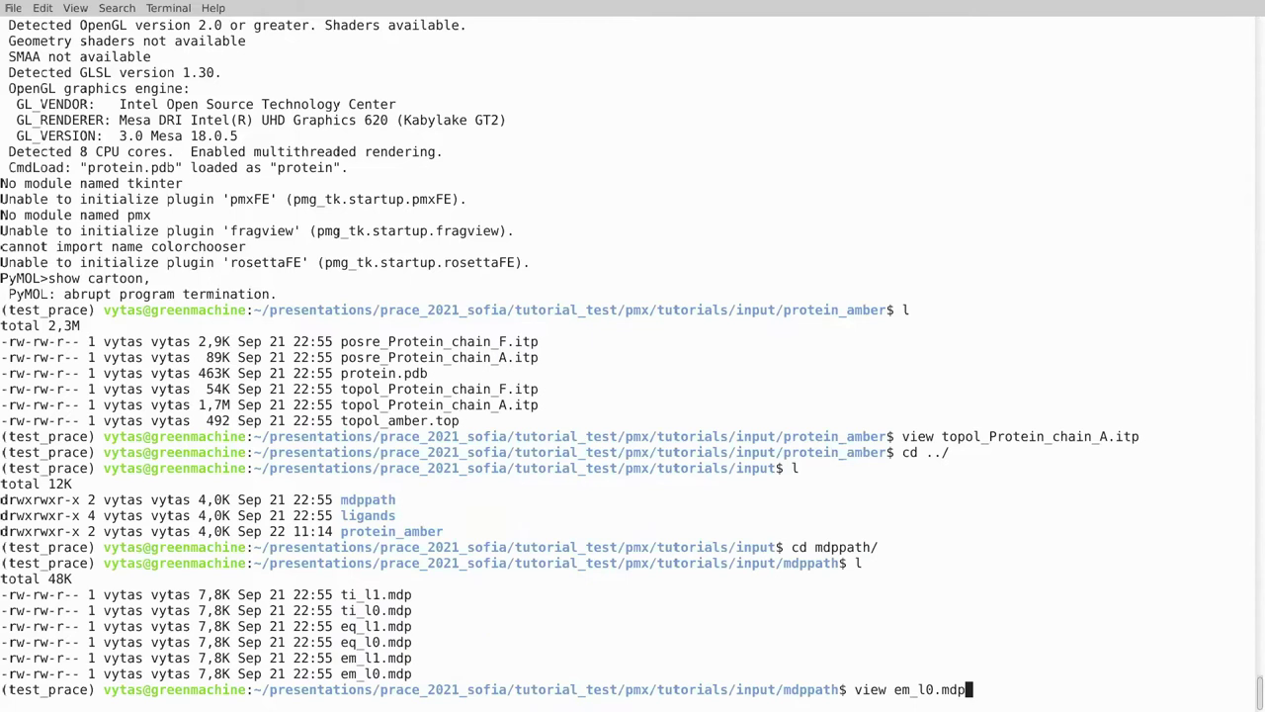
{"action": "key", "text": "Return"}
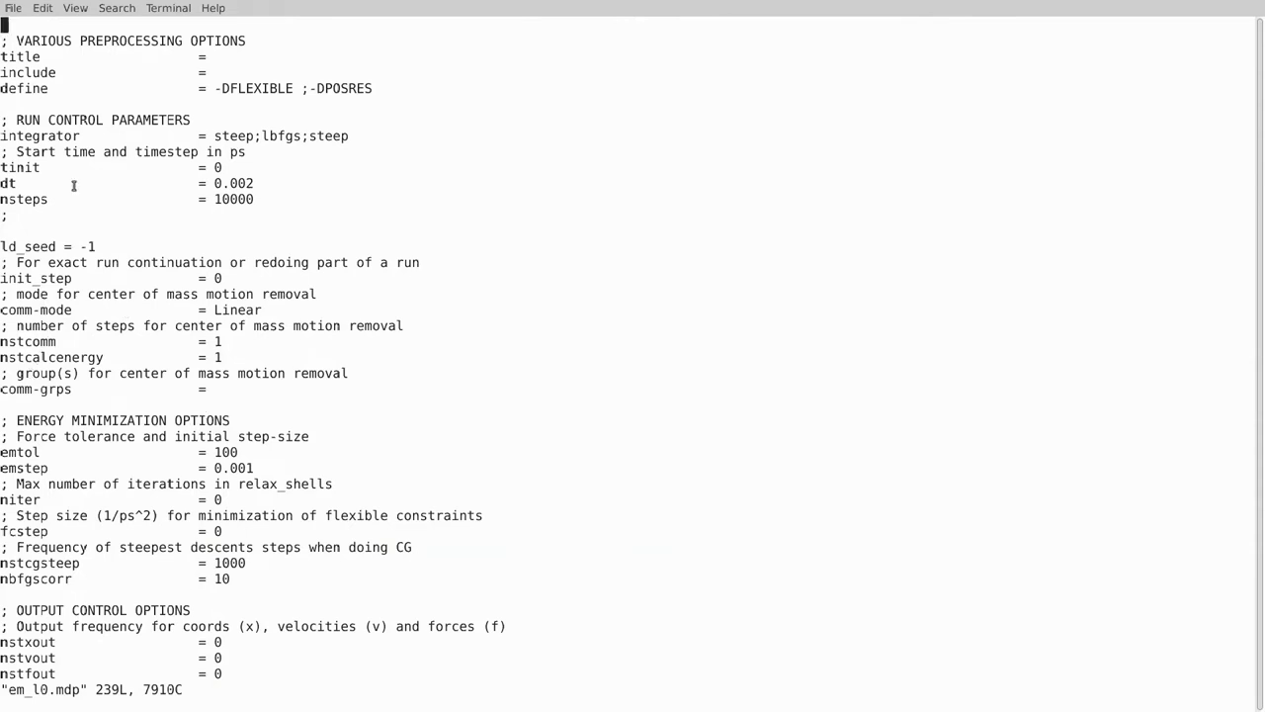
Point out the integrator, tinit, dt, nsteps and emtol parameters in em_l0.mdp and close the file
{"action": "double_click", "coordinate": [36, 135]}
{"action": "double_click", "coordinate": [225, 135]}
{"action": "double_click", "coordinate": [22, 167]}
{"action": "double_click", "coordinate": [8, 183]}
{"action": "left_click", "coordinate": [55, 193]}
{"action": "double_click", "coordinate": [38, 447]}
{"action": "type", "text": ":Q"}
{"action": "key", "text": "Return"}
{"action": "type", "text": ":q"}
{"action": "key", "text": "Return"}
Change up two directories from mdppath and list the contents there
{"action": "type", "text": "cd ../../"}
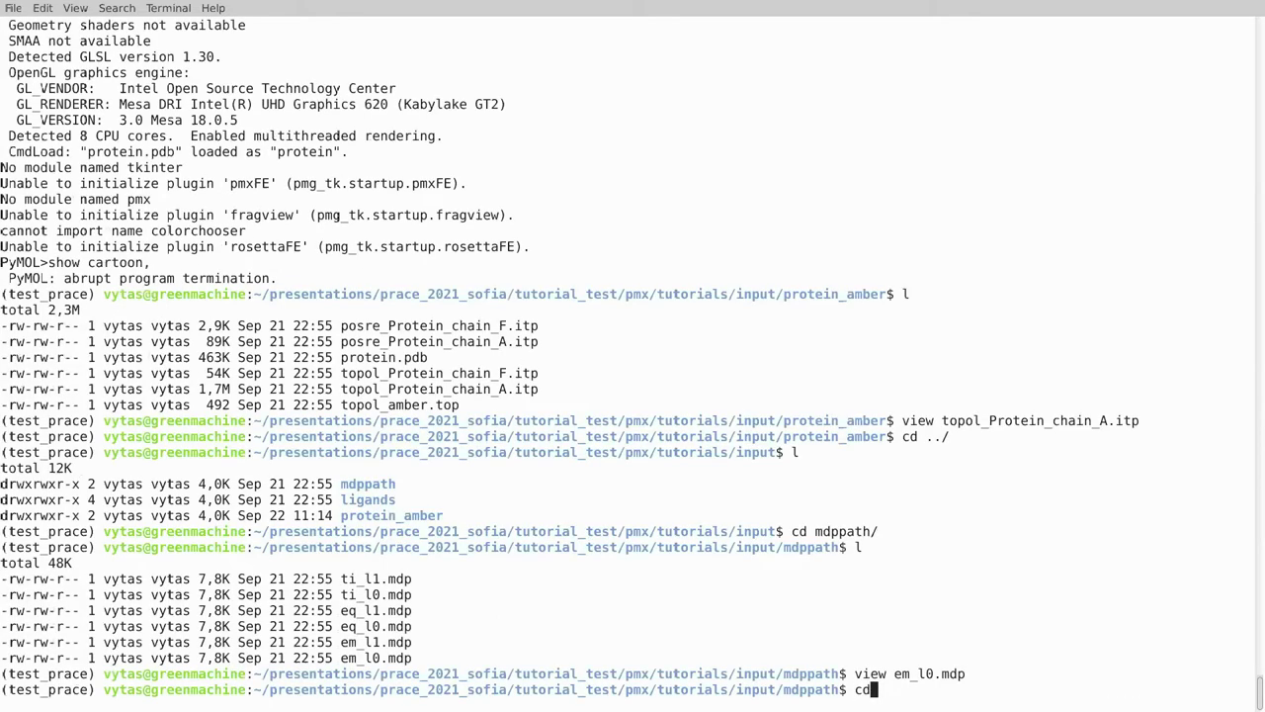
{"action": "key", "text": "Return"}
{"action": "type", "text": "l"}
{"action": "key", "text": "Return"}
Switch to the ligand_tutorial notebook in Jupyter, read the thermodynamic cycle and Method sections, and enlarge the page
{"action": "key", "text": "alt+Tab"}
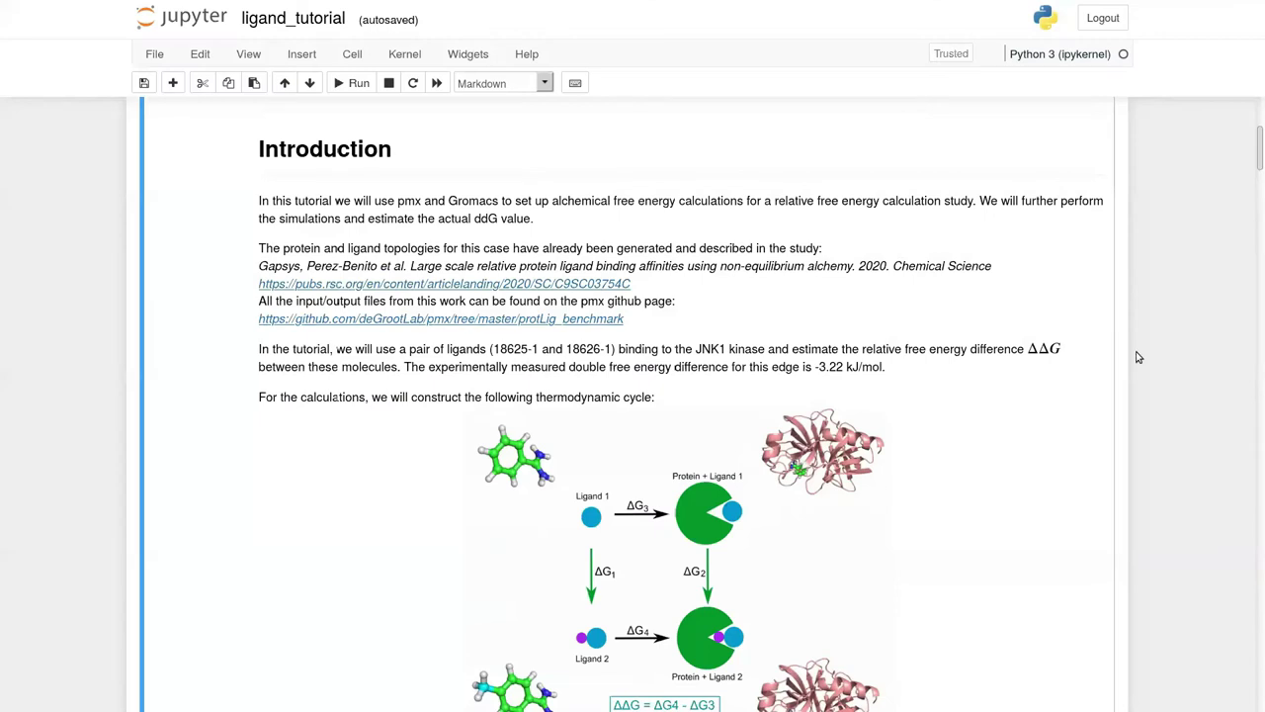
{"action": "scroll", "coordinate": [1137, 357], "scroll_direction": "down", "scroll_amount": 1}
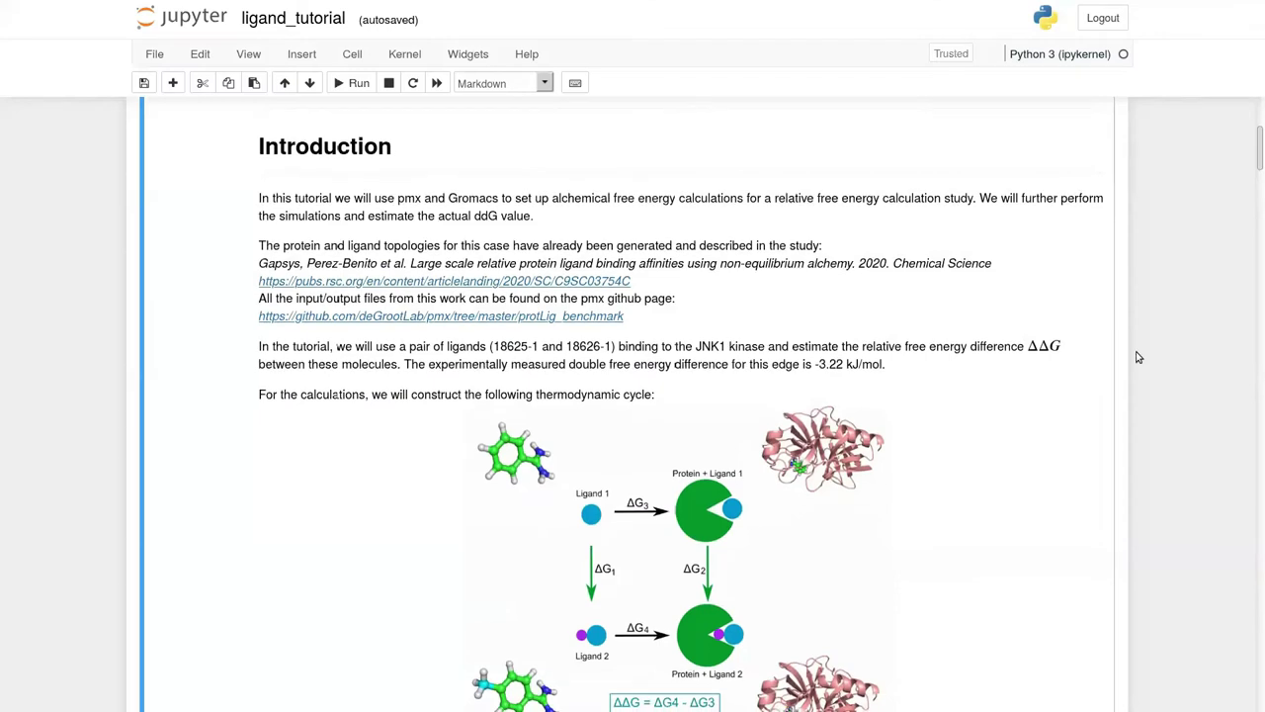
{"action": "scroll", "coordinate": [1137, 356], "scroll_direction": "down", "scroll_amount": 3}
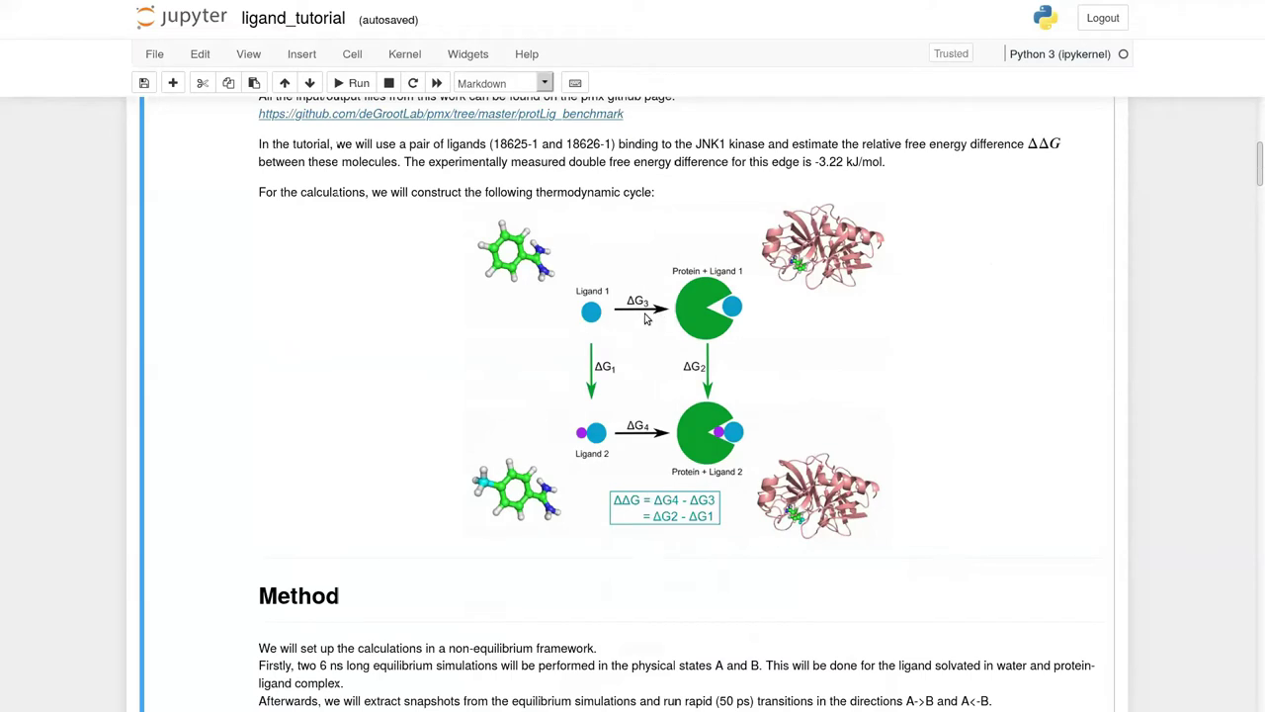
{"action": "scroll", "coordinate": [645, 318], "scroll_direction": "down", "scroll_amount": 1}
{"action": "scroll", "coordinate": [339, 342], "scroll_direction": "down", "scroll_amount": 2}
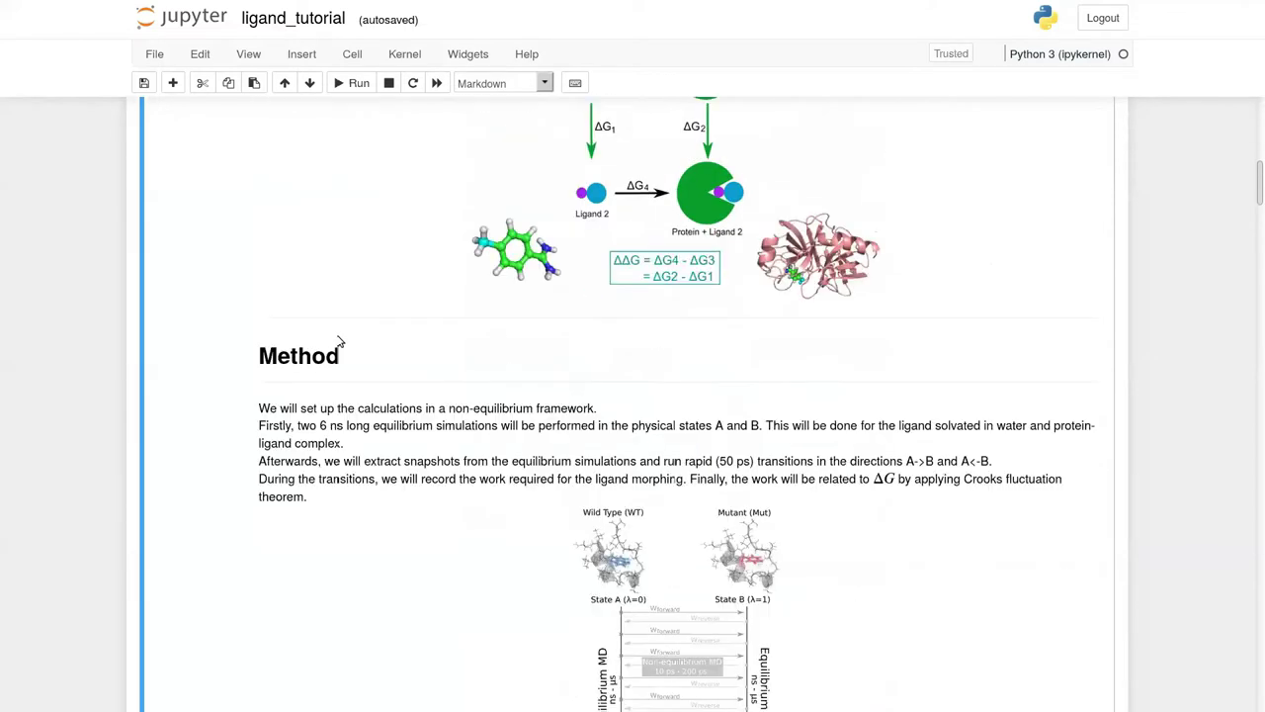
{"action": "scroll", "coordinate": [339, 342], "scroll_direction": "down", "scroll_amount": 3}
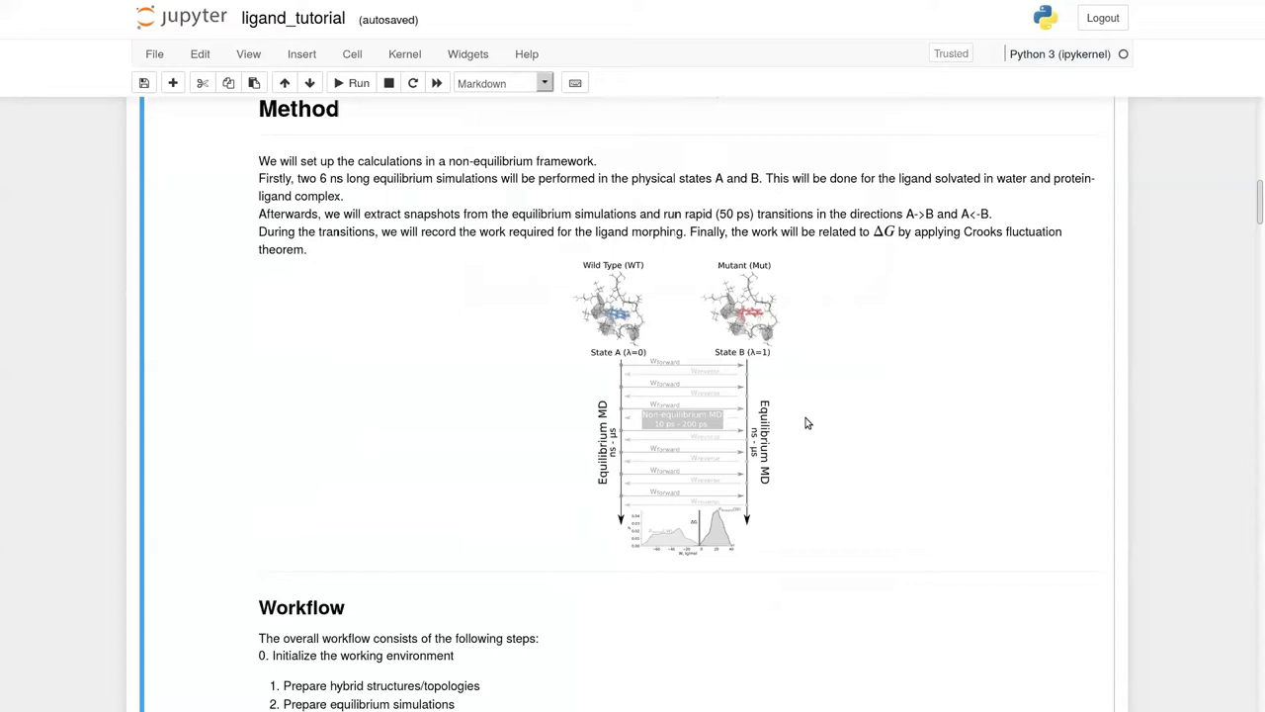
{"action": "key", "text": "ctrl+plus"}
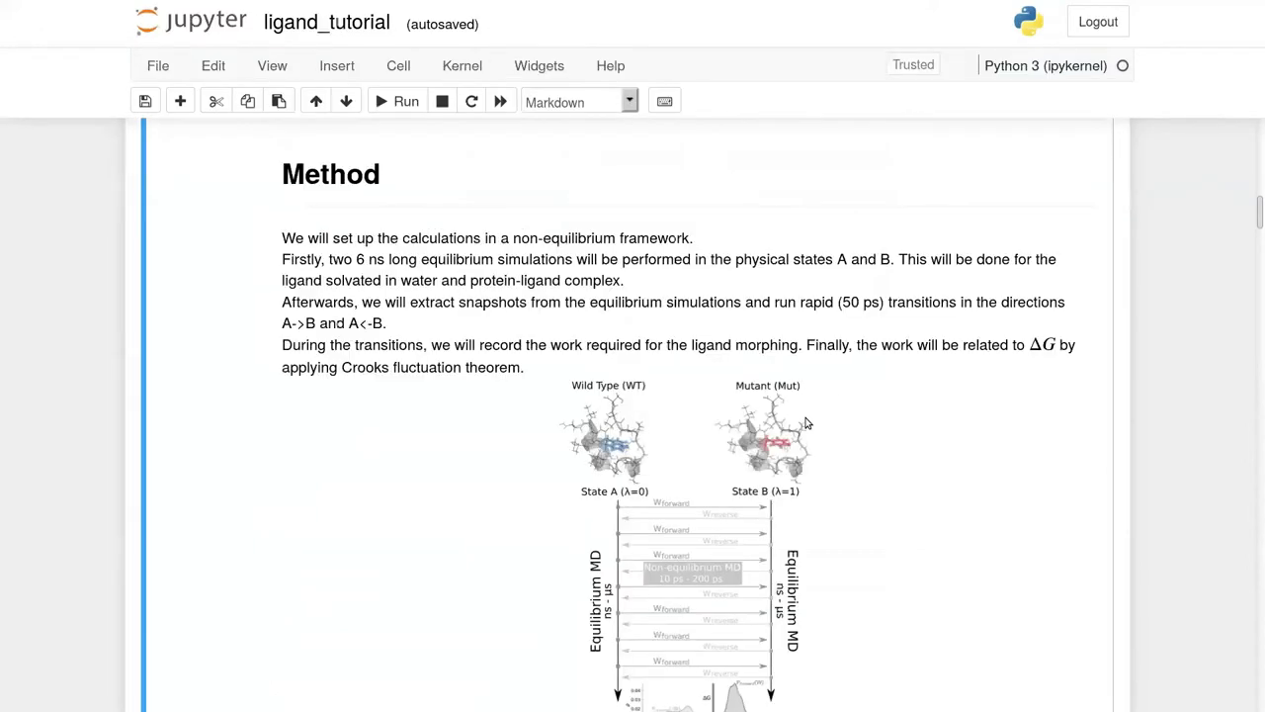